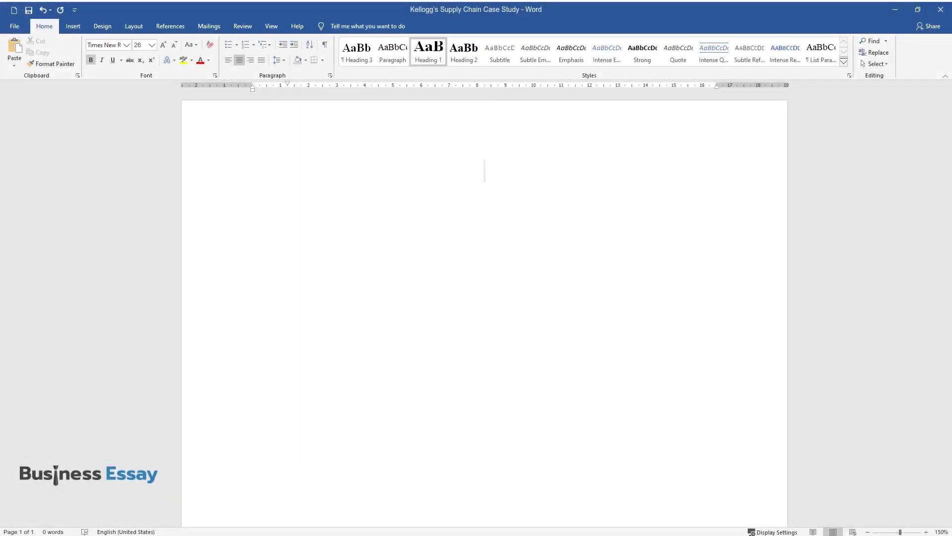
Type the title 'Kellogg's Supply Chain Case Study' and the 'Introduction' heading beneath it
text(Kellogg's Supply Chain Cas)
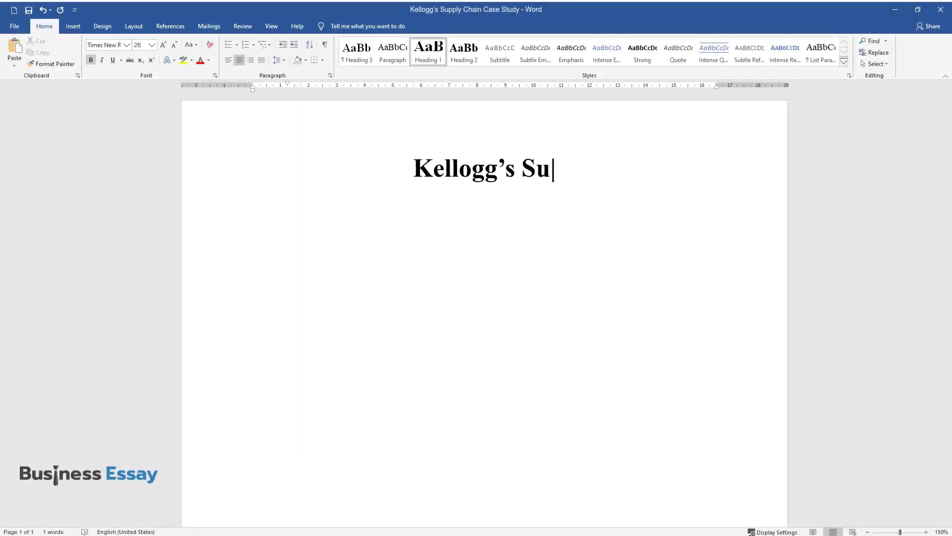
text(e Study)
key(Return)
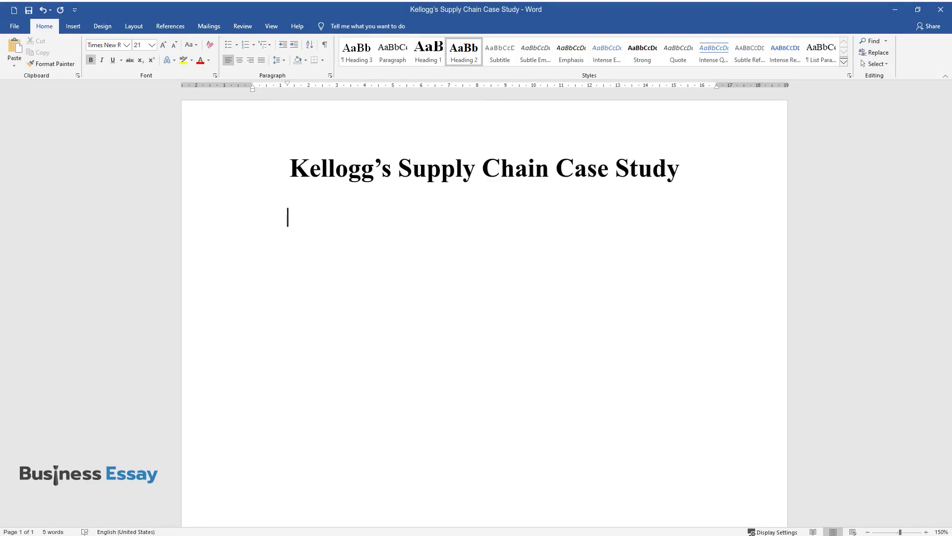
text(Introduction)
Write the opening Introduction paragraph on supply chain management and logistics interactions
key(Return)
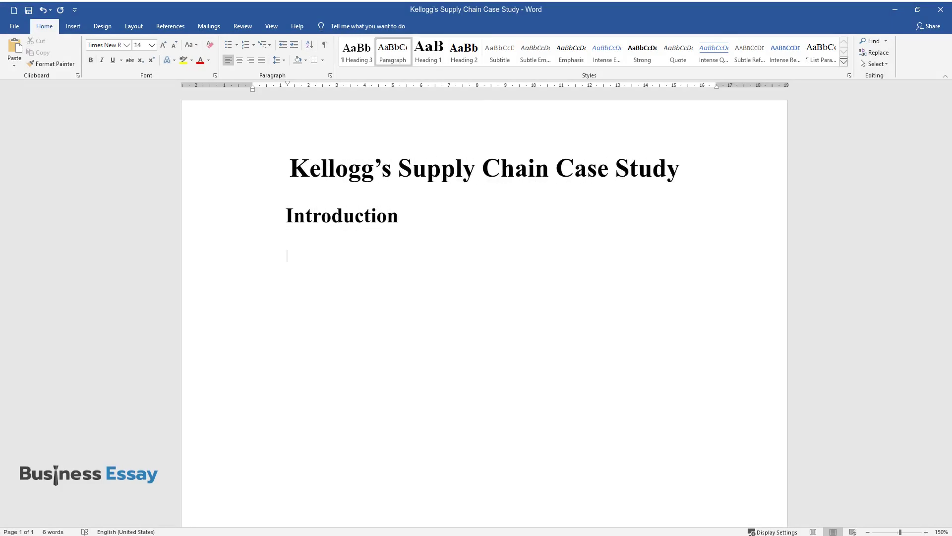
text(Supply chain management incorporates logistics )
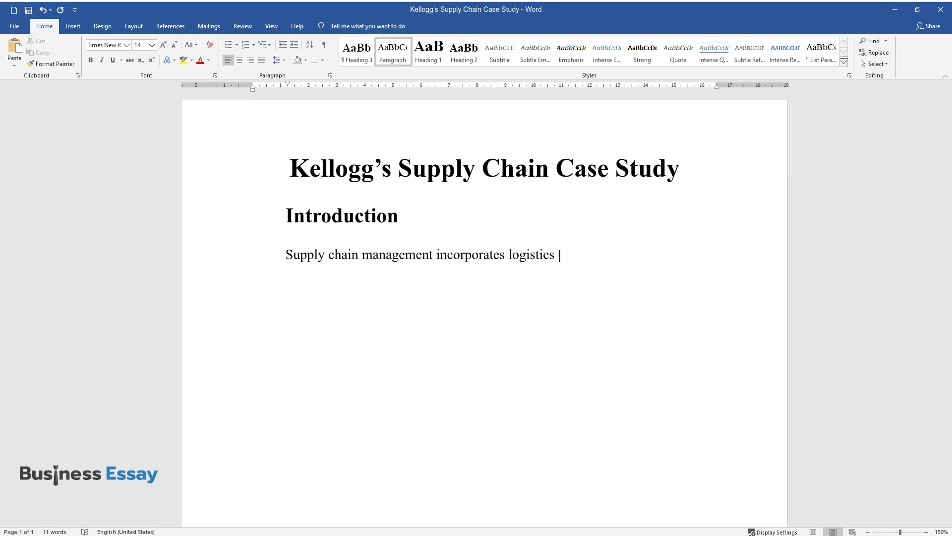
text(interactions taking place within ma)
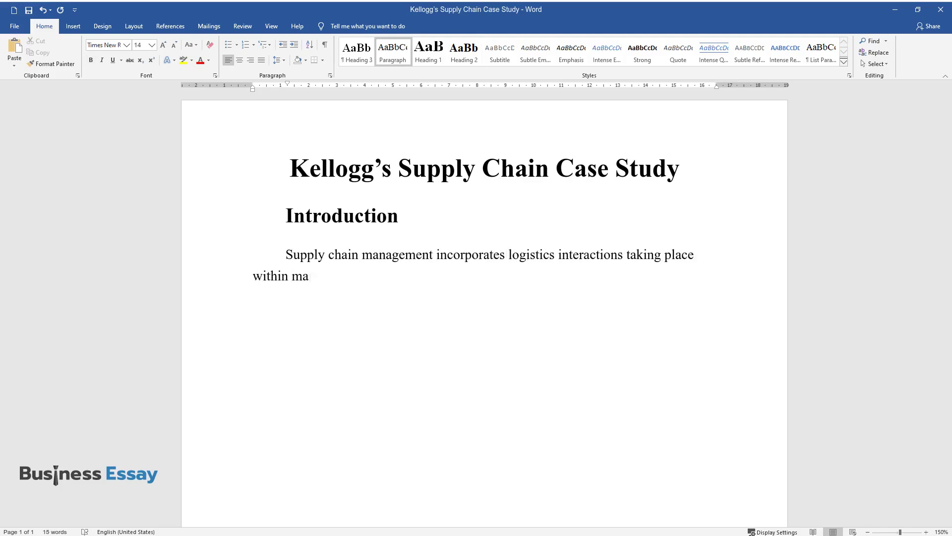
text(rketing functions including those )
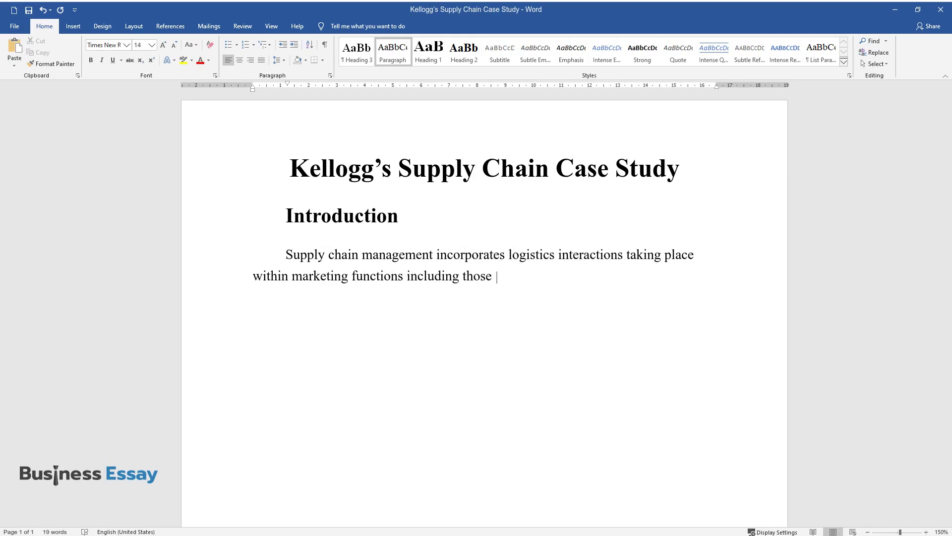
text(within production channels. Meaning)
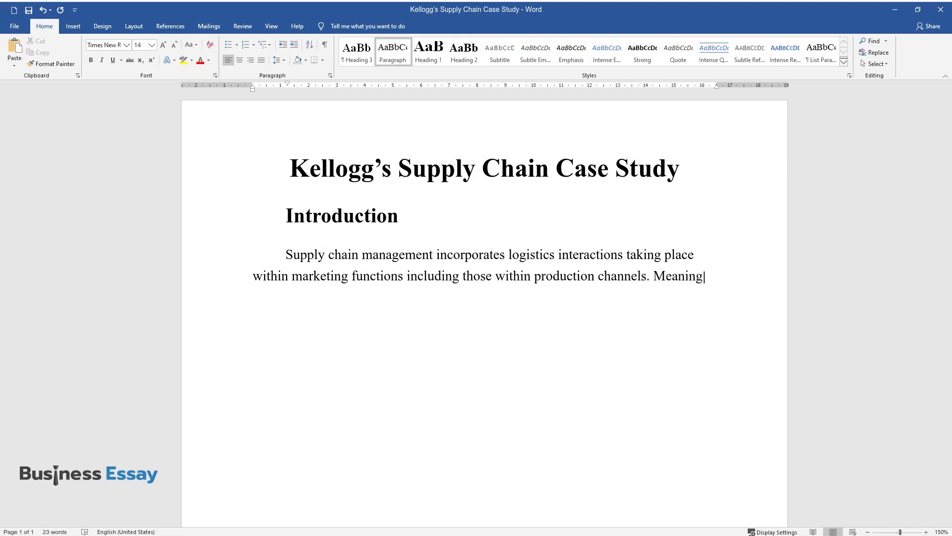
text( that Supply chain management inco)
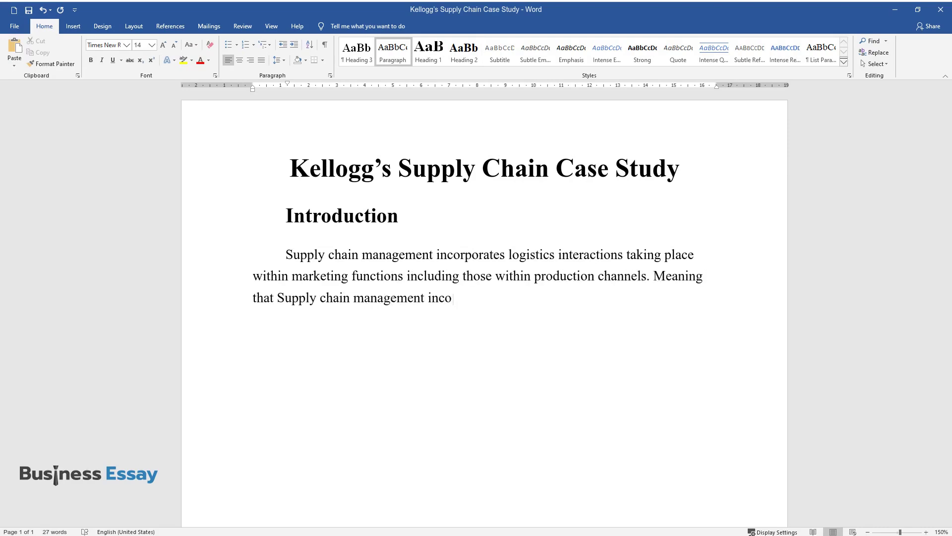
text(rporates all activities associated)
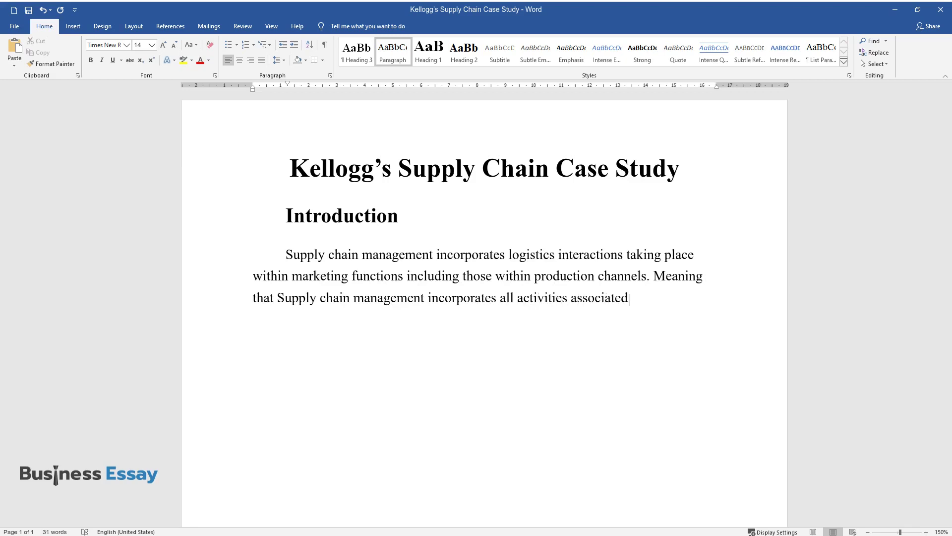
text( with the flow and production proce)
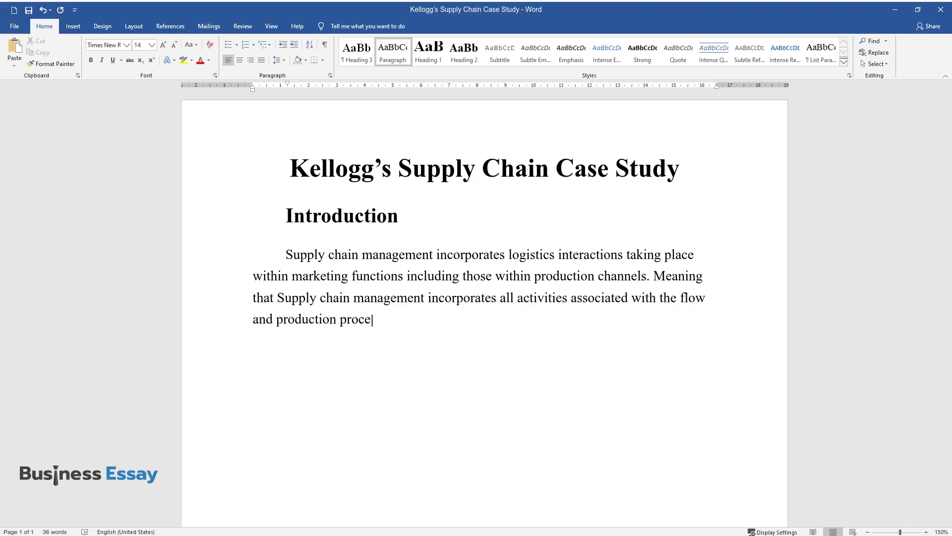
text(ss of goods alongside information f)
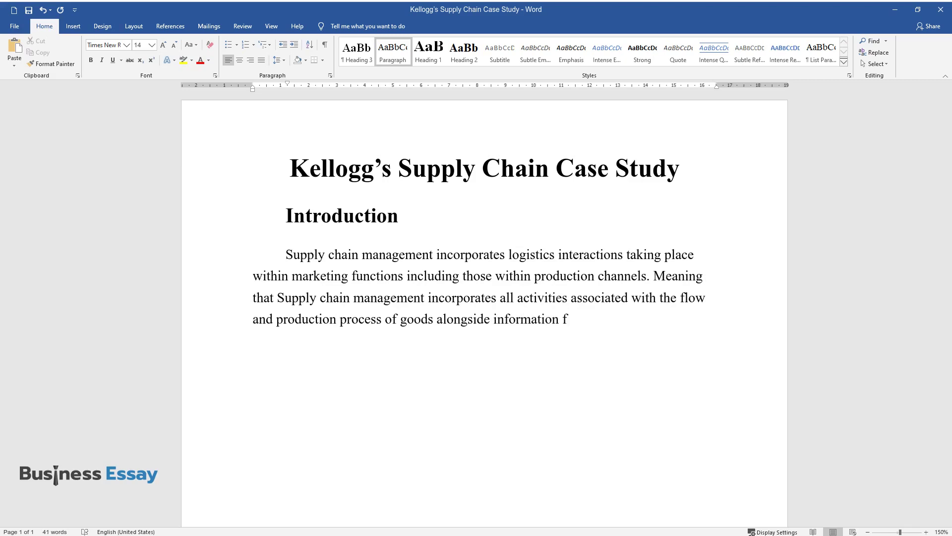
text(low from the manufacturer to the u)
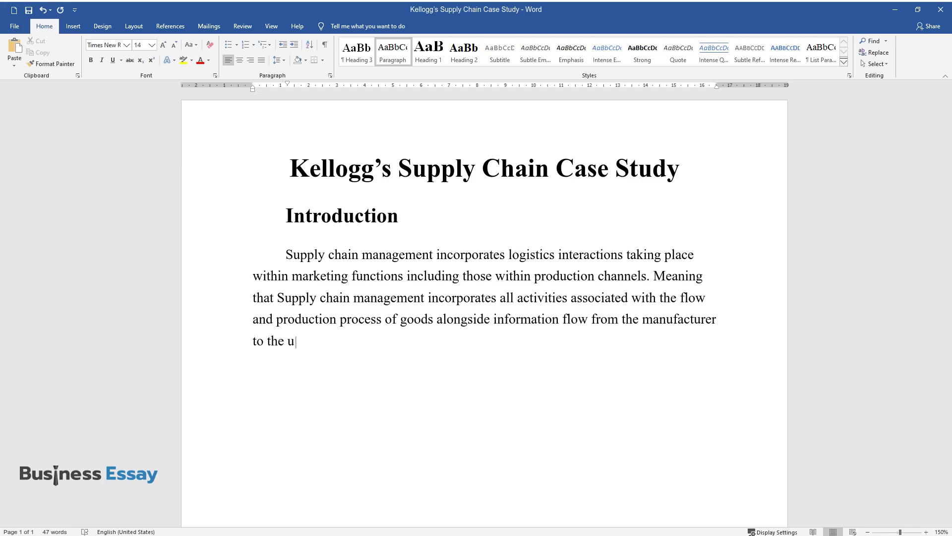
text(ltimate end-user. The process incor)
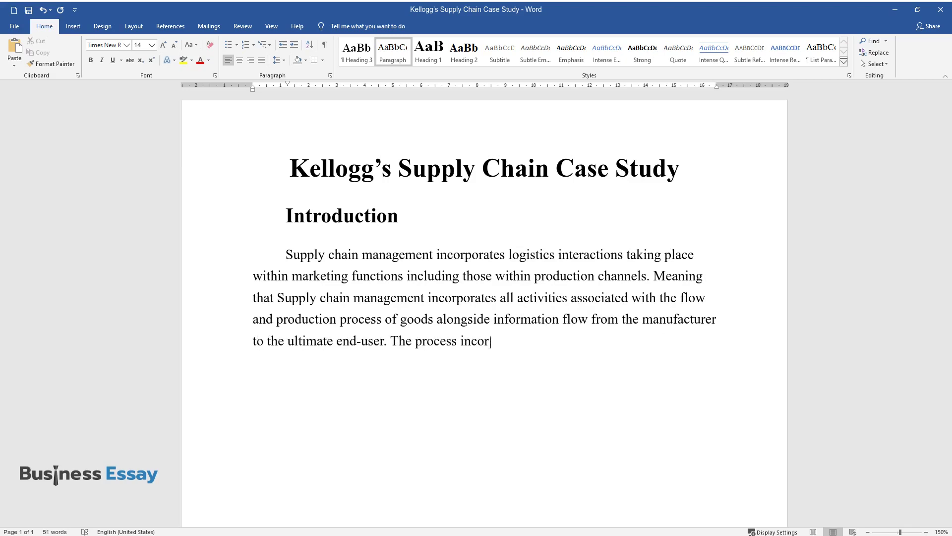
text(porates functional activities such )
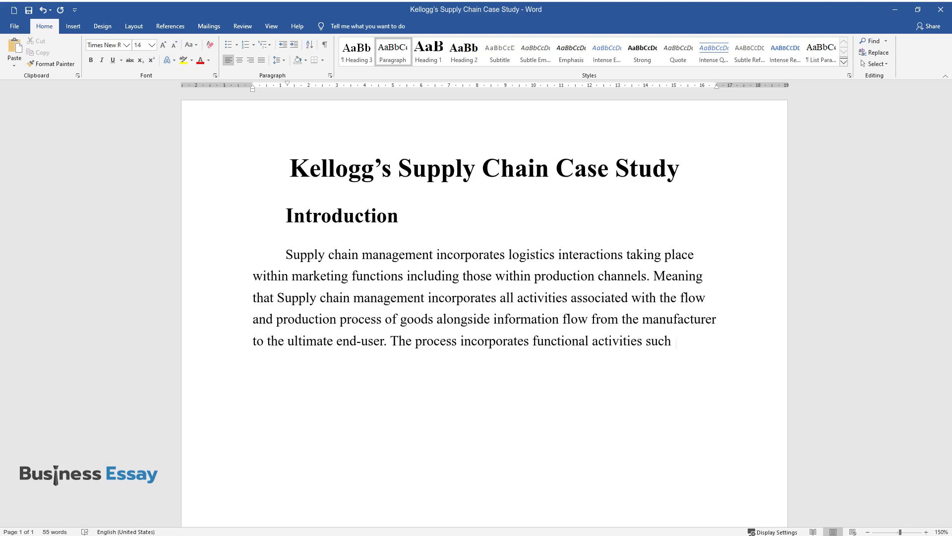
text(as transportation, inventory, and control.)
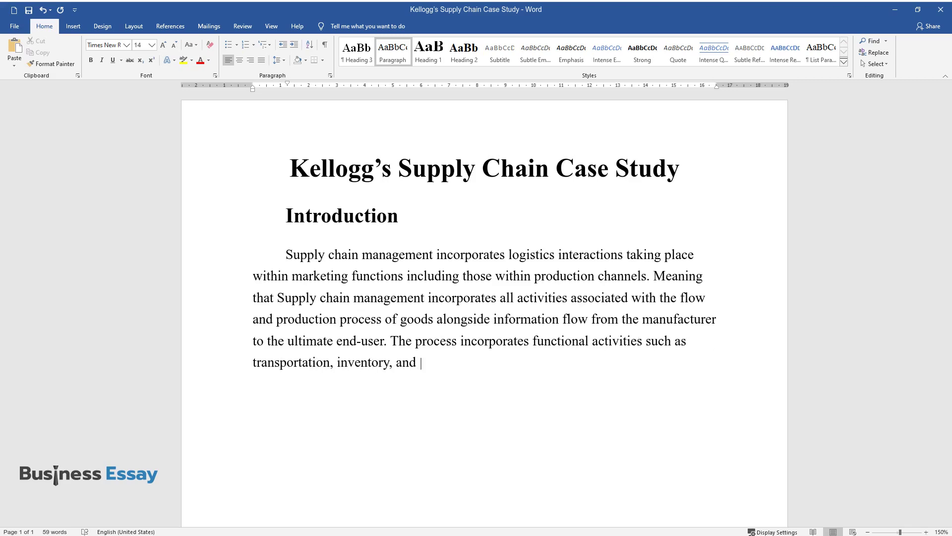
key(Return)
Write the second Introduction paragraph on single firms struggling to control the entire product flow channel
scroll(484, 274, down, 3)
text(At times)
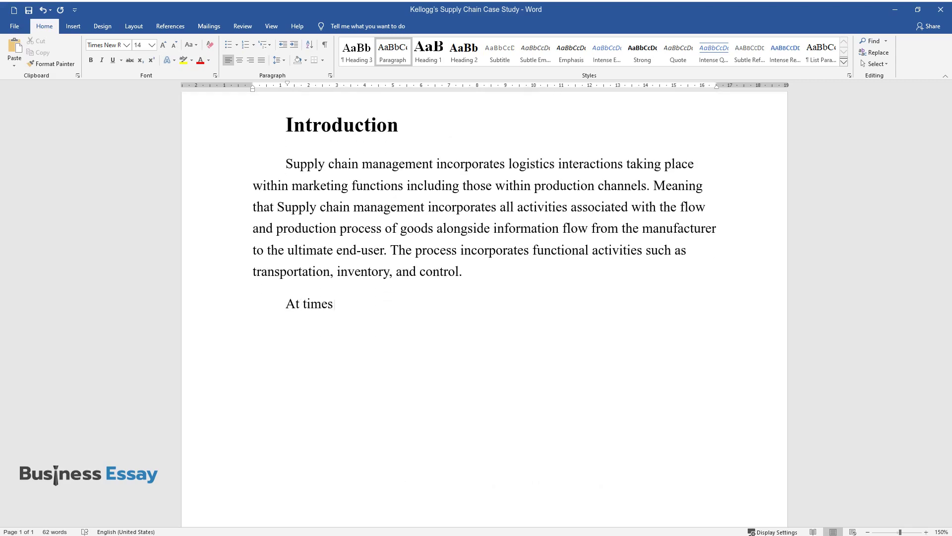
text( it becomes difficult for single fi)
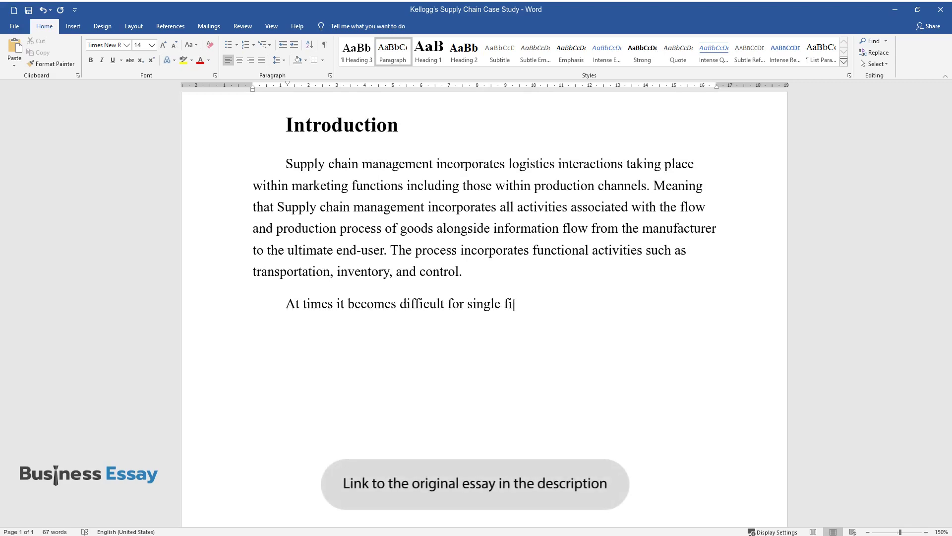
text(rms to control the entire product )
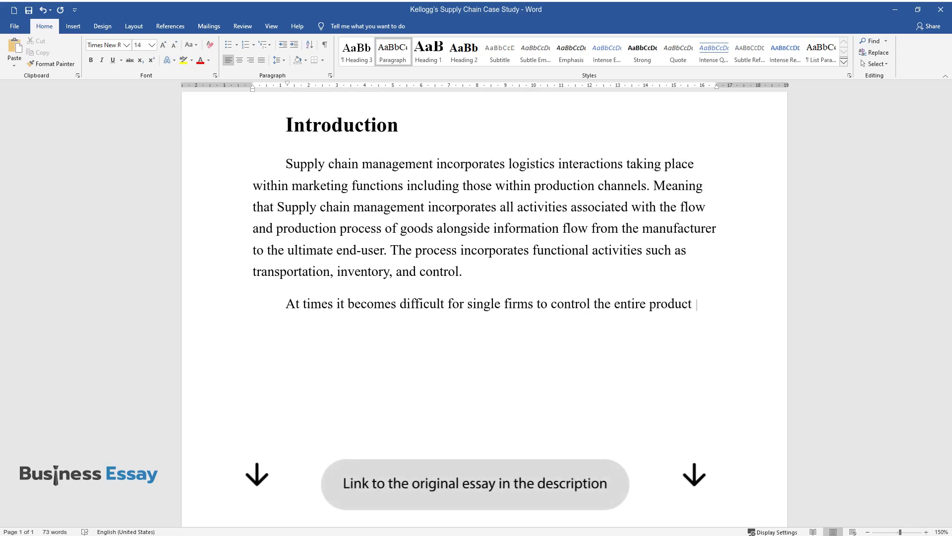
text(flow channels from manufacturing to)
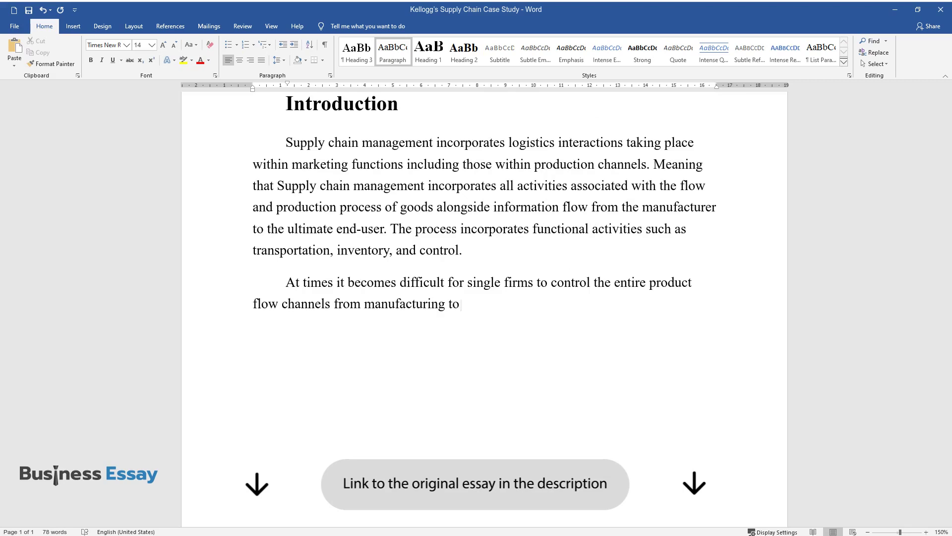
text( ultimate consumption points. Howe)
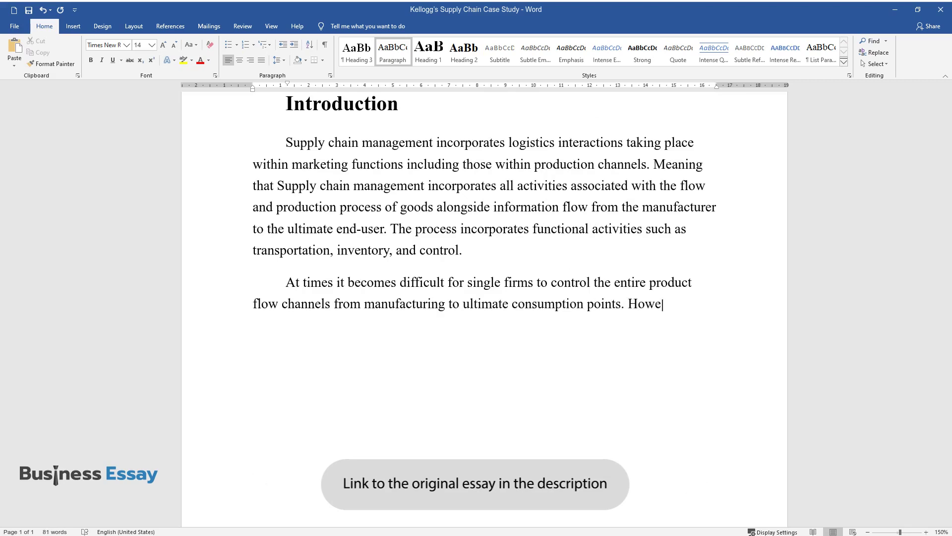
text(ver, activities along the supply ch)
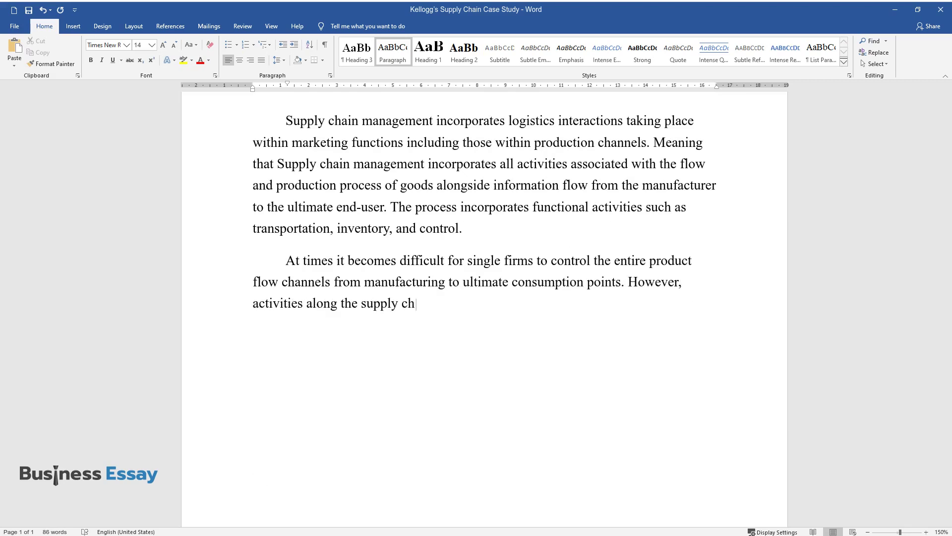
text(ain vary from firm to firm dependi)
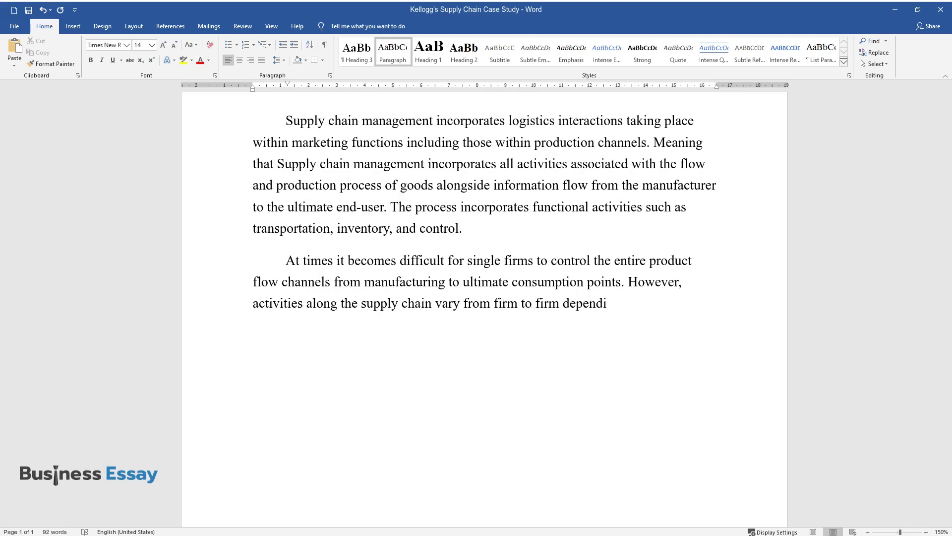
text(ng on the organizational structure )
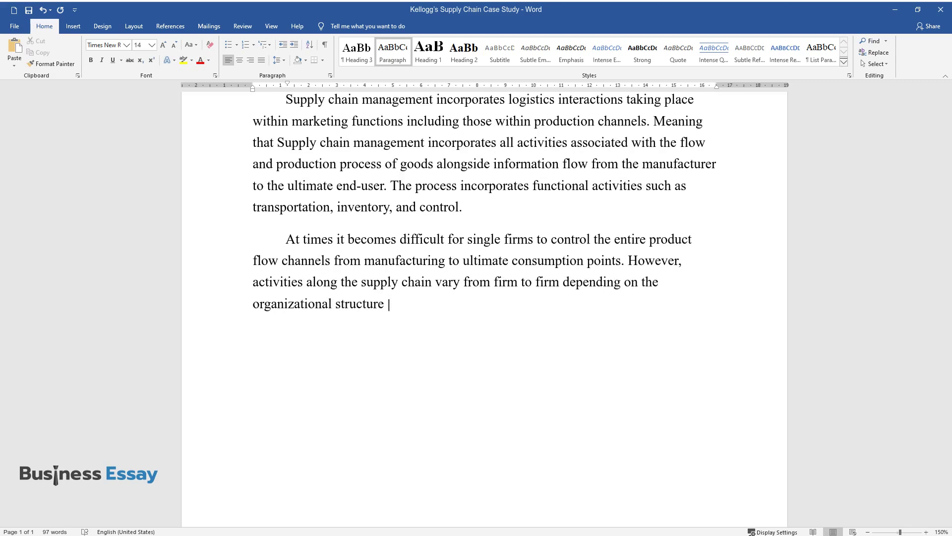
text(utilized, management principles as)
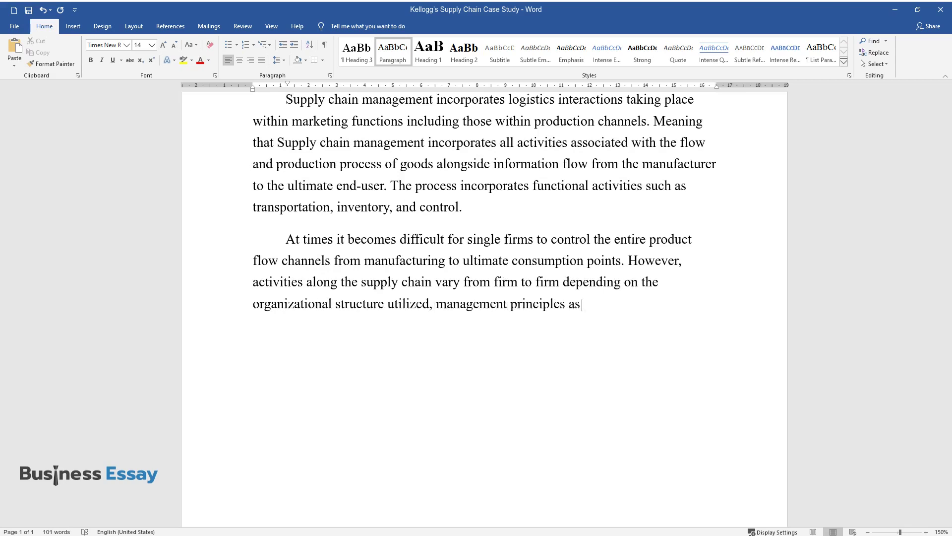
text( well as the importance of individu)
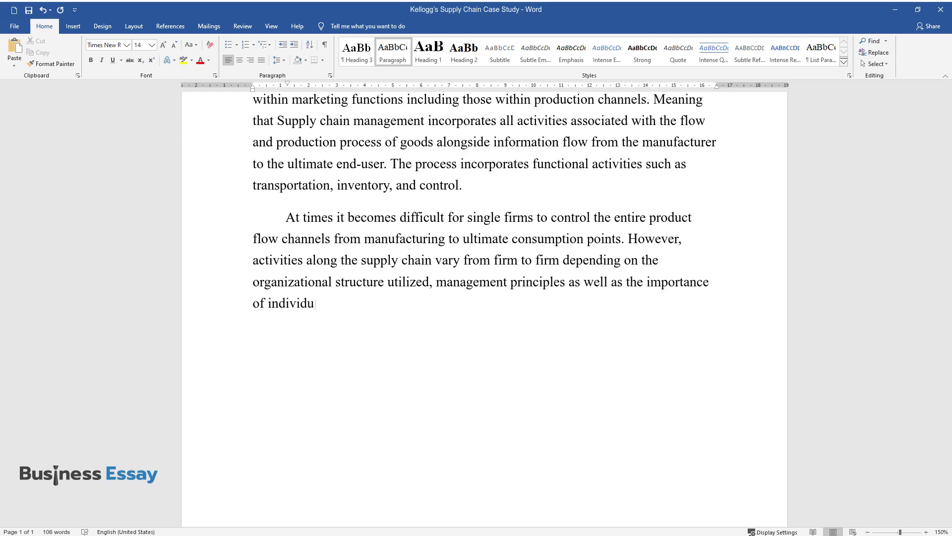
text(al operational activities.)
Add the 'Main body' heading and a paragraph on why business logistics and supply chains are vital
key(Return)
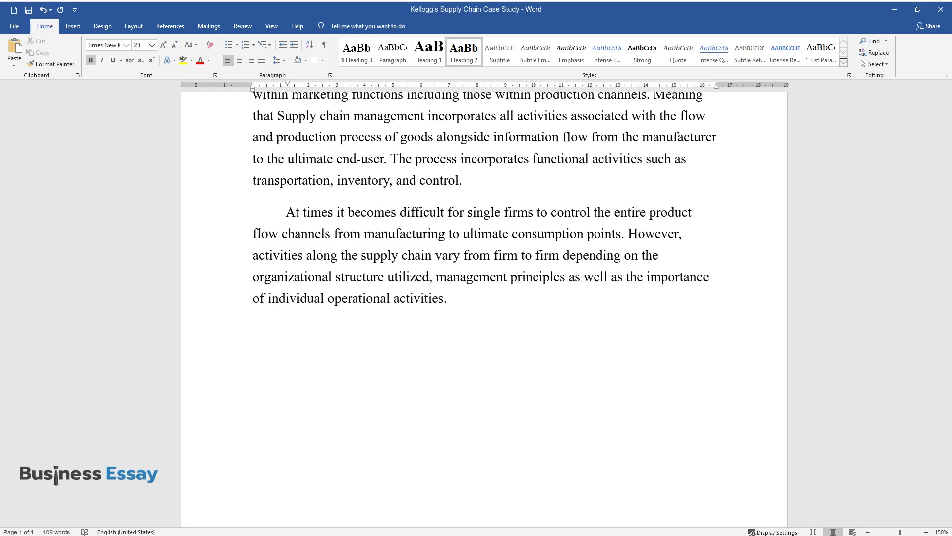
text(Main body)
key(Return)
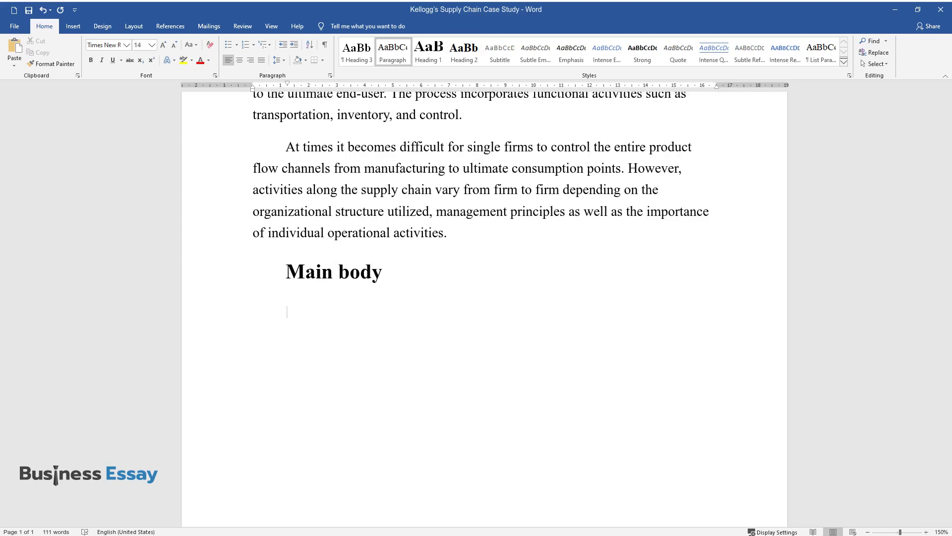
text(Business logistics an)
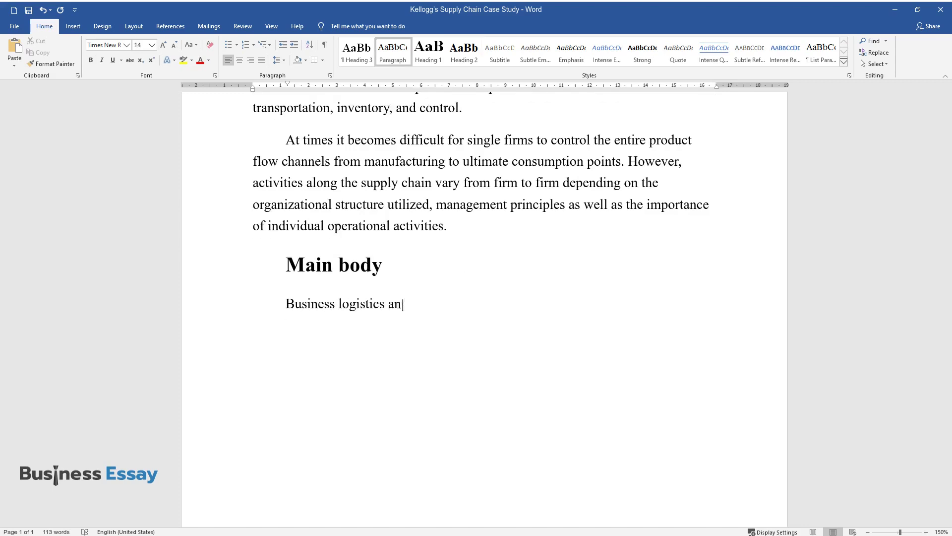
text(d supply chains are considered vit)
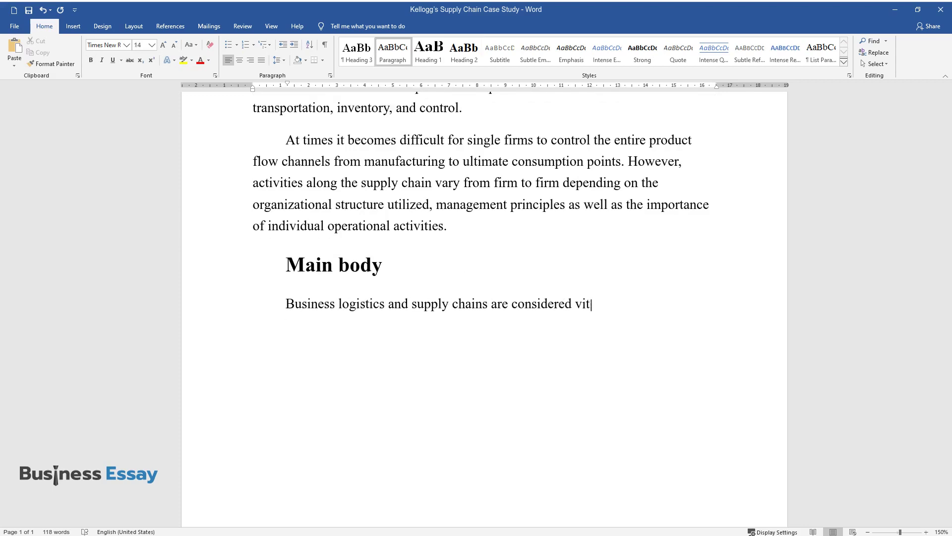
text(al subjects due to their eminent c)
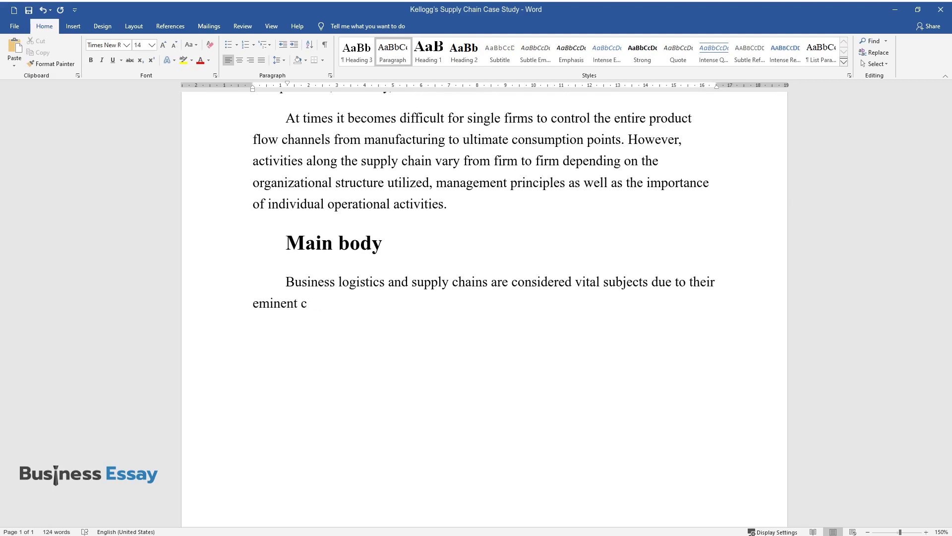
text(ontribution towards a firm's comp)
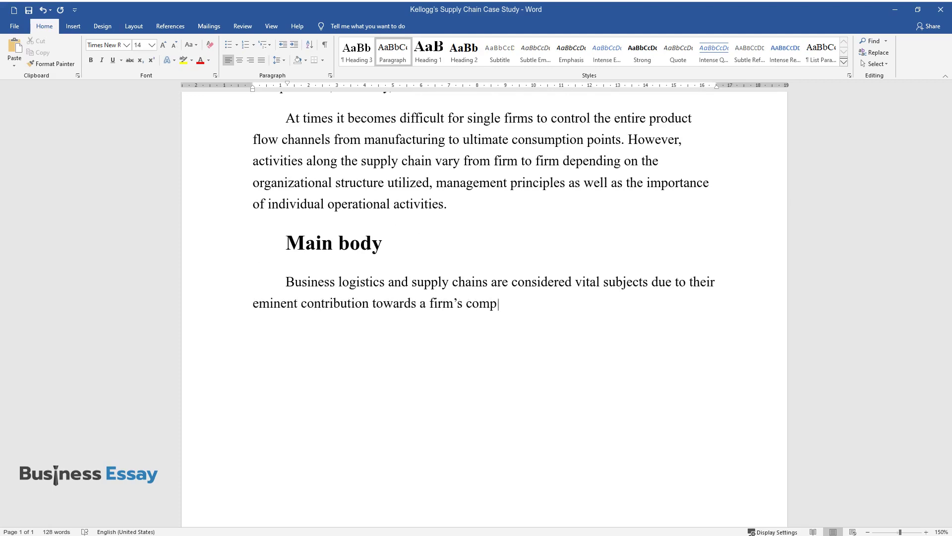
text(as revenu)
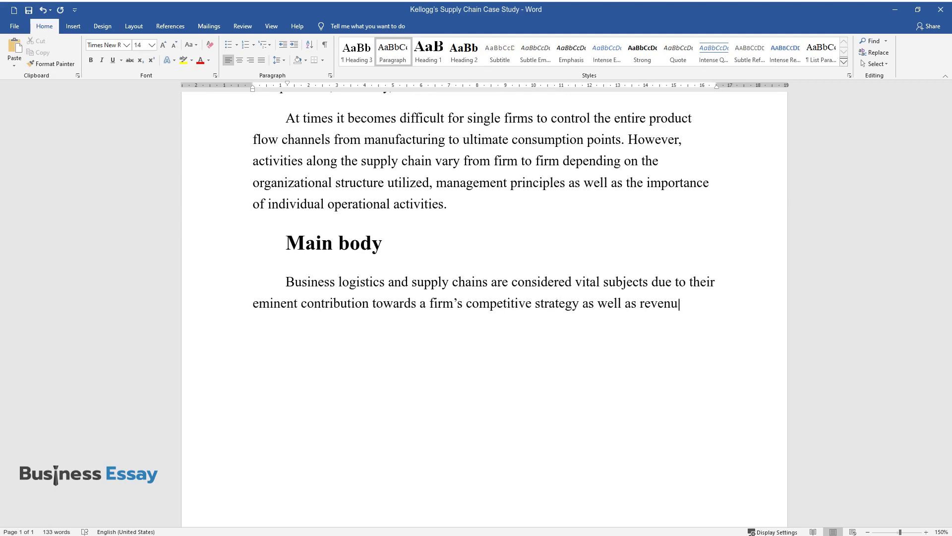
text(e collection. Supply chain managem)
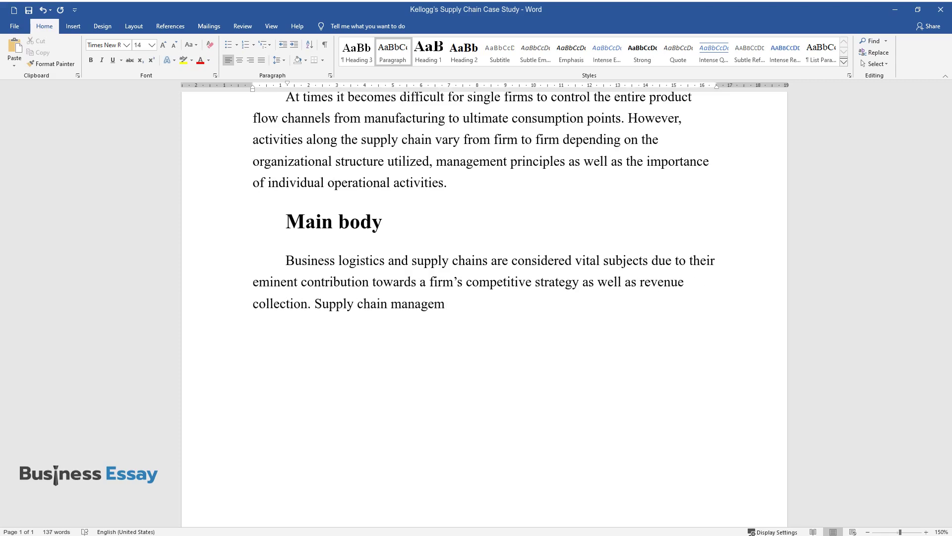
text(ent usually incorporates activitie)
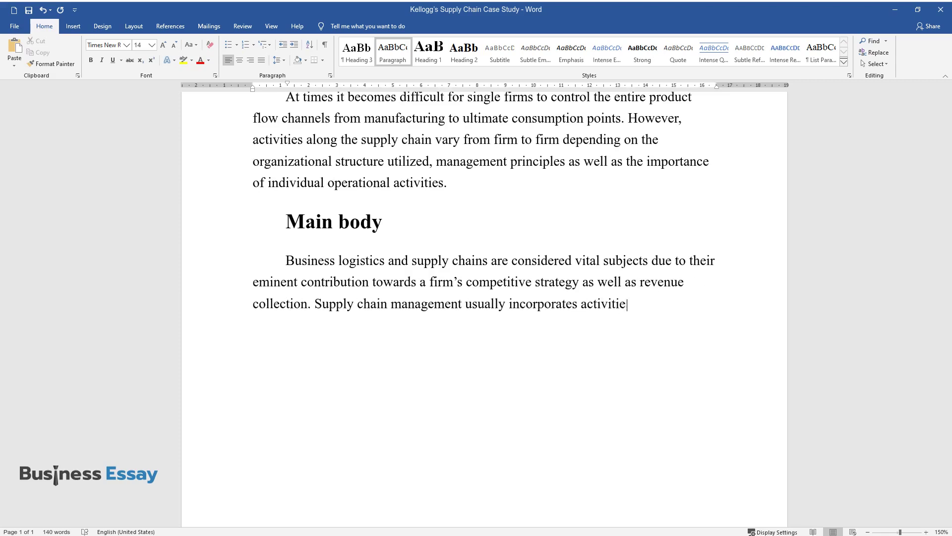
text(s such as transportation, inventory manage)
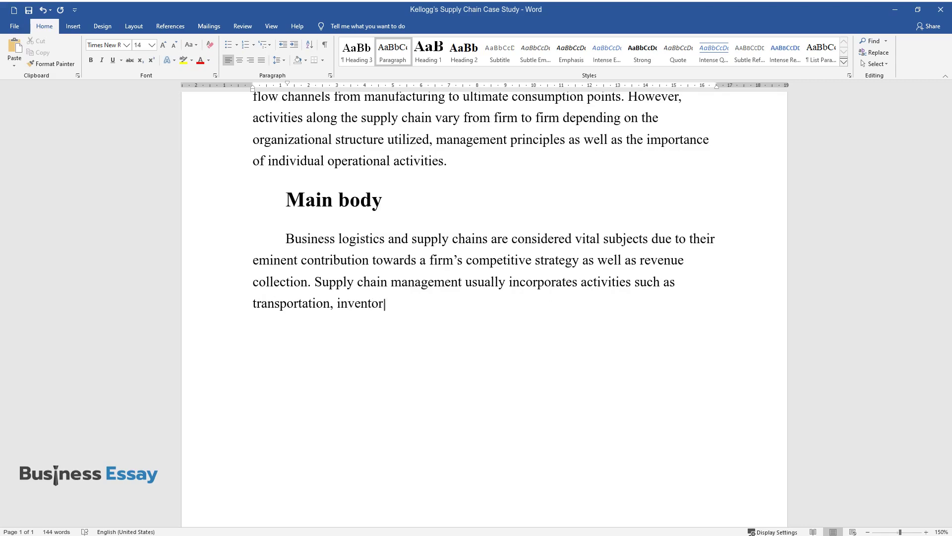
text(ment, purchasing, warehous)
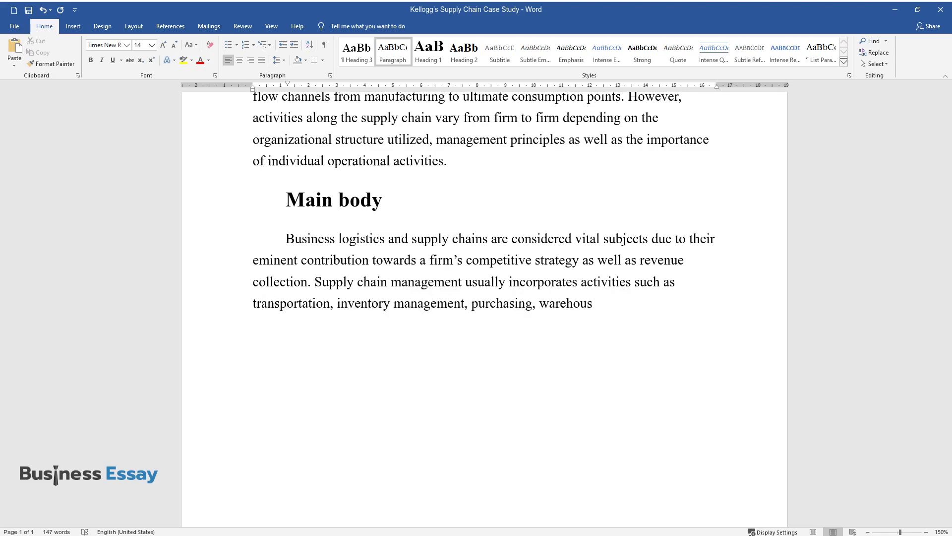
text(ing, packaging, and production pro)
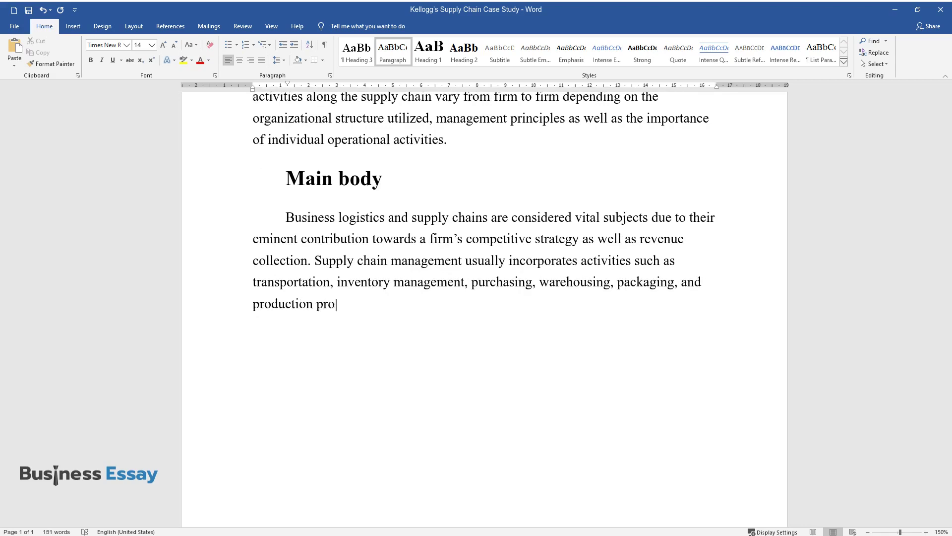
text(cesses. However, for success to be)
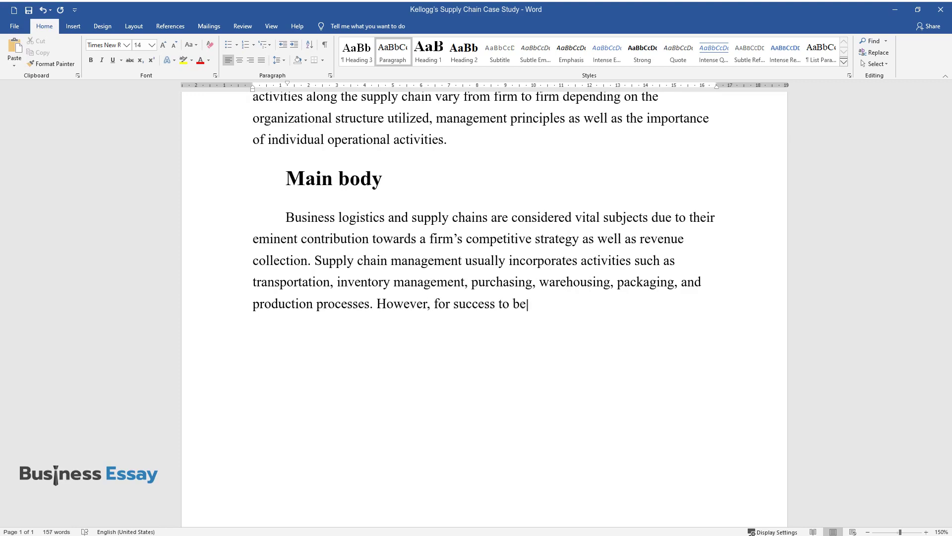
text( realized strategic planning and d)
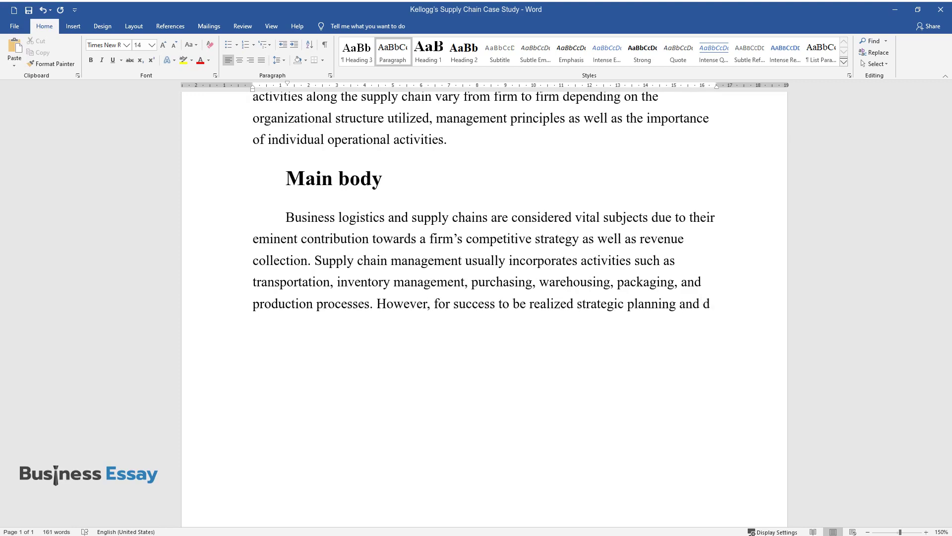
text(ecision-making should be given mu)
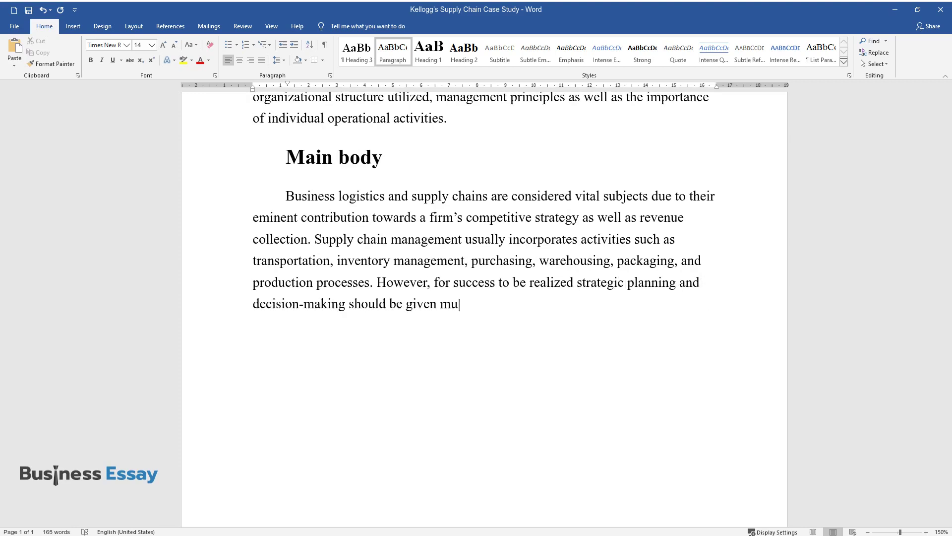
text(ch emphasis. This is since managerial efforts required shoul)
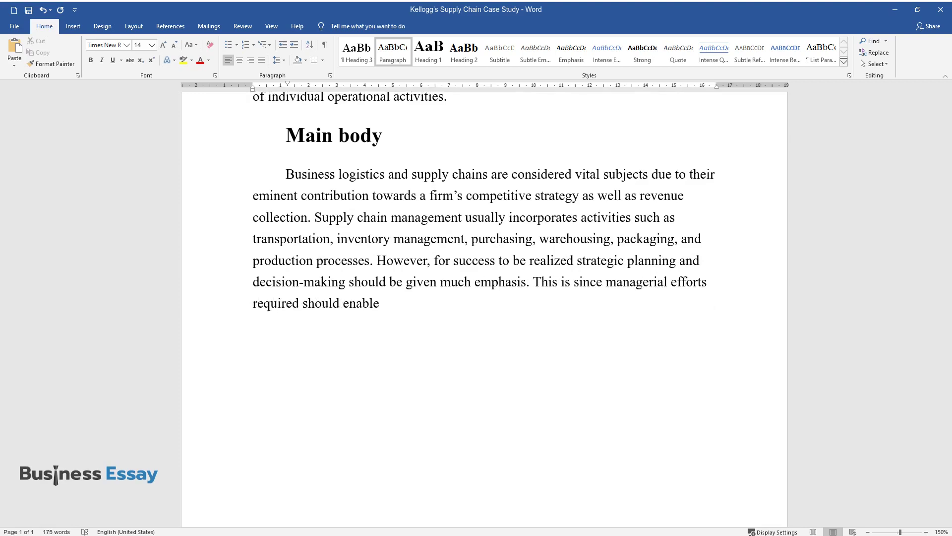
text(d enable availing of products and service)
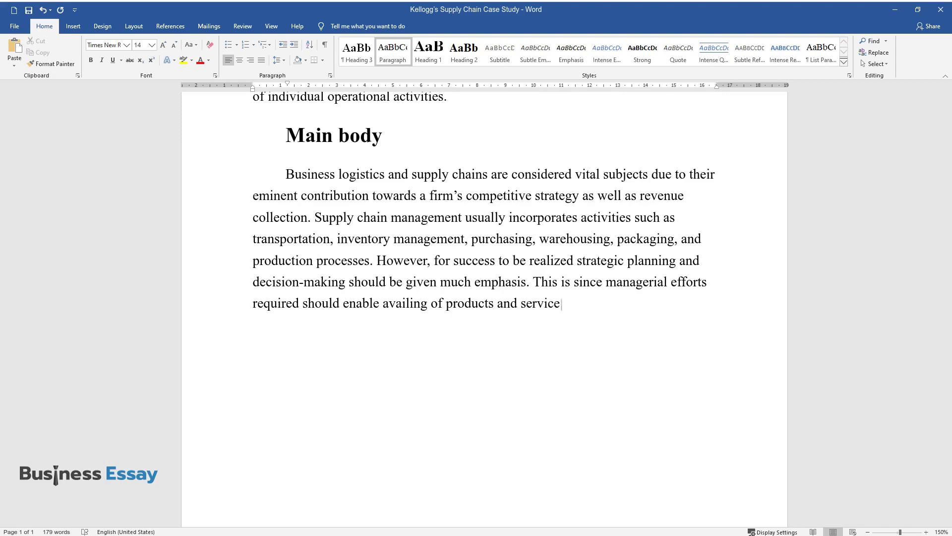
text(s to customers within the desired p)
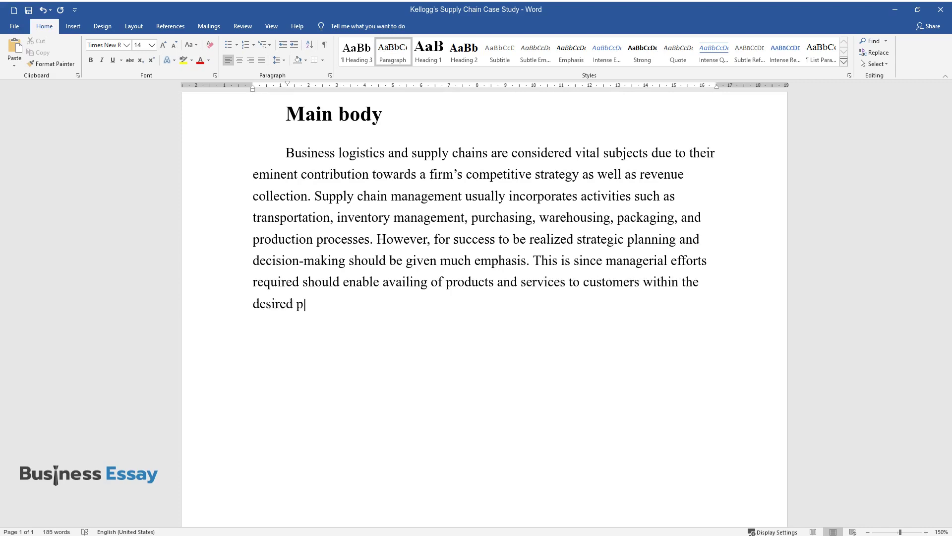
text(lace at the right time and in the )
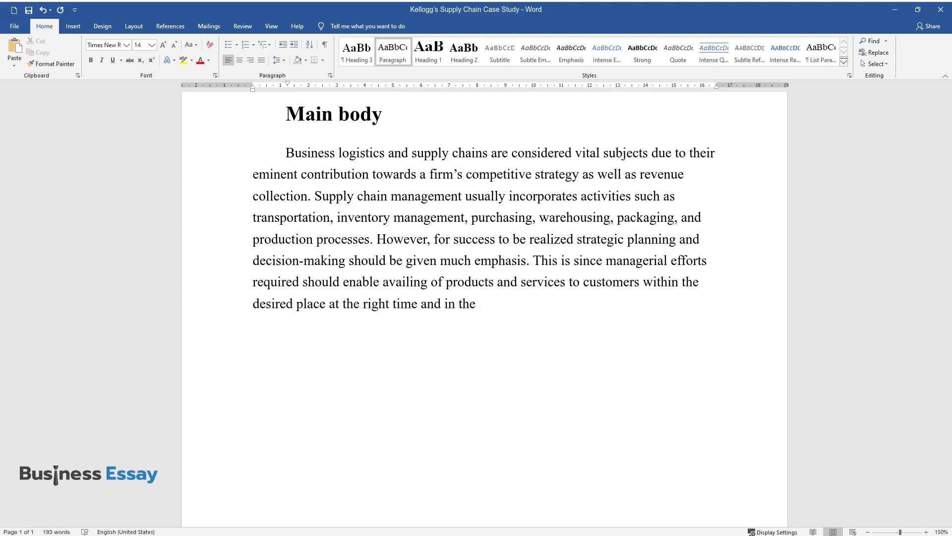
text(most cost-effective way.)
key(Return)
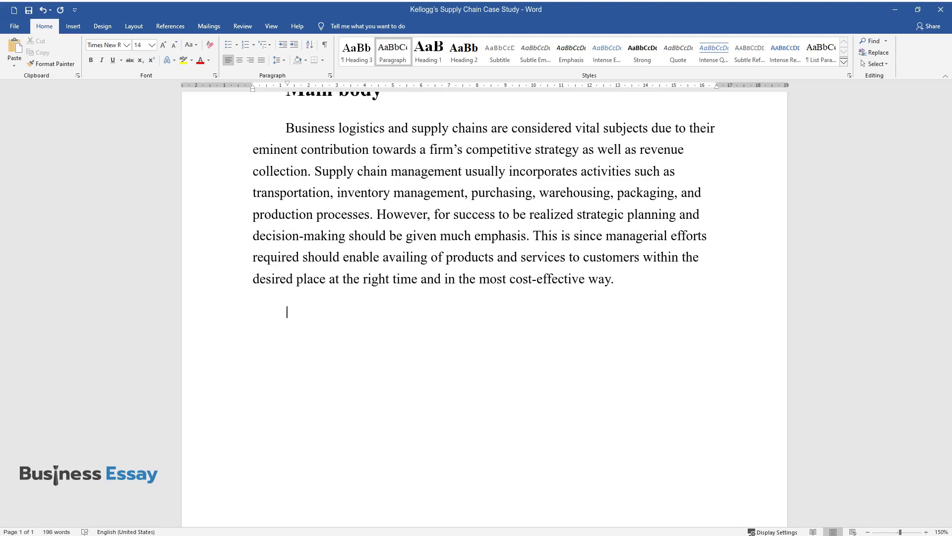
Write the paragraph on logistical activities as vital organizational processes, ending with inventory strategies
text(Logistical activit)
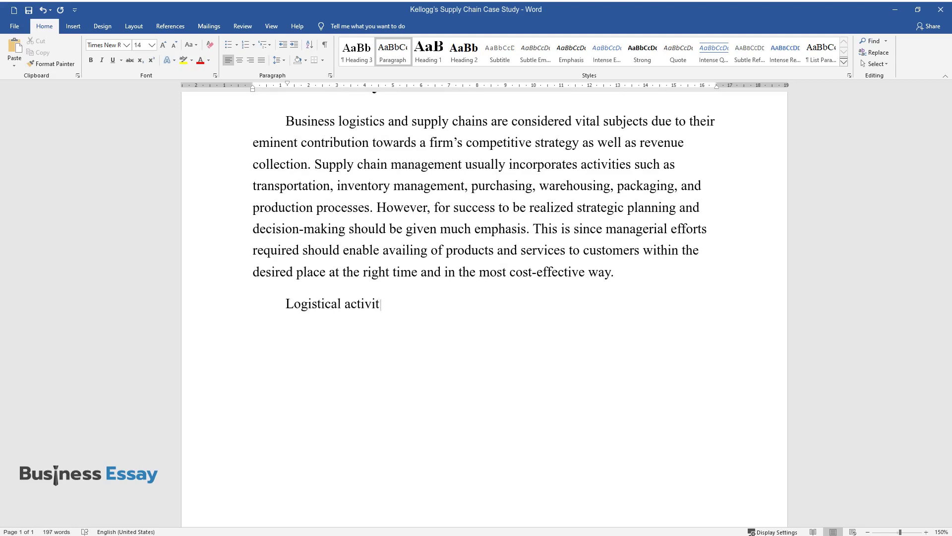
text(ies usually form vital processes w)
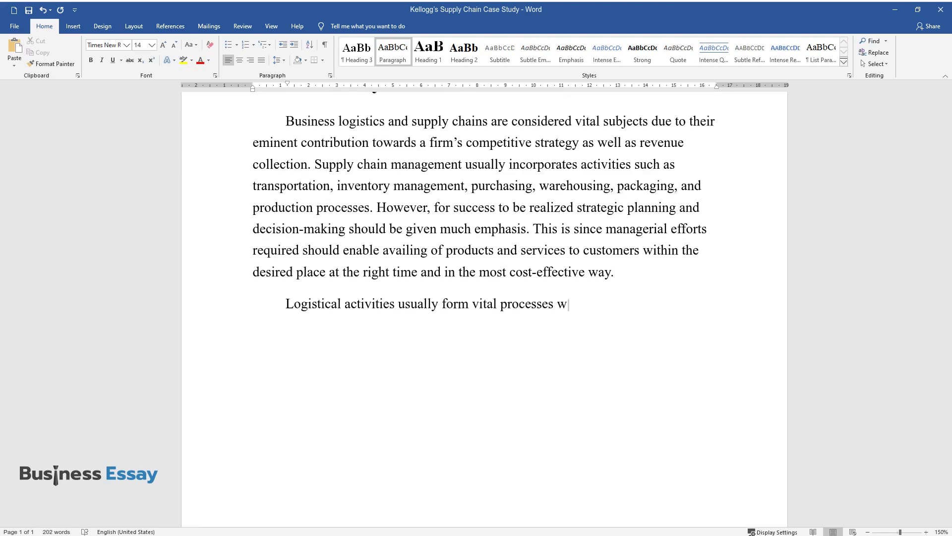
text(ithin organizations and are a res)
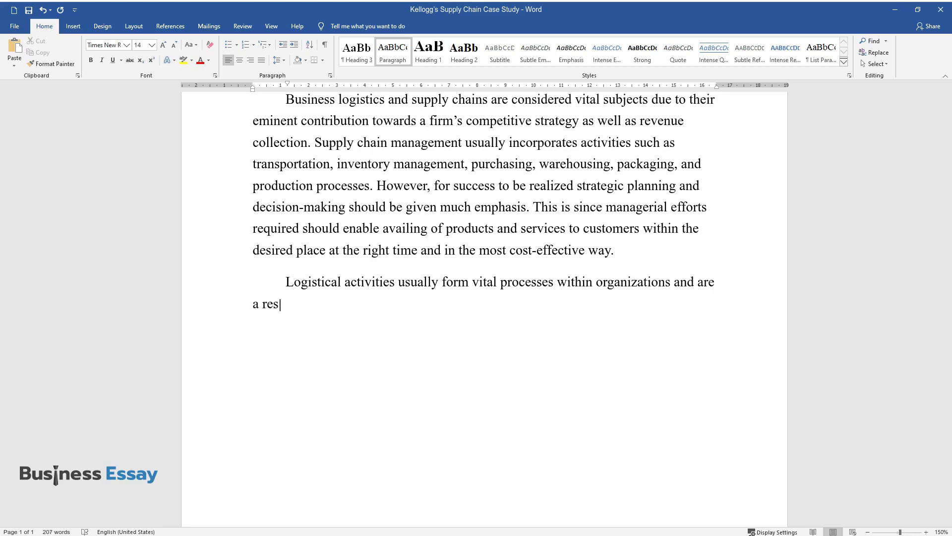
text(ult of the synthesis of many conce)
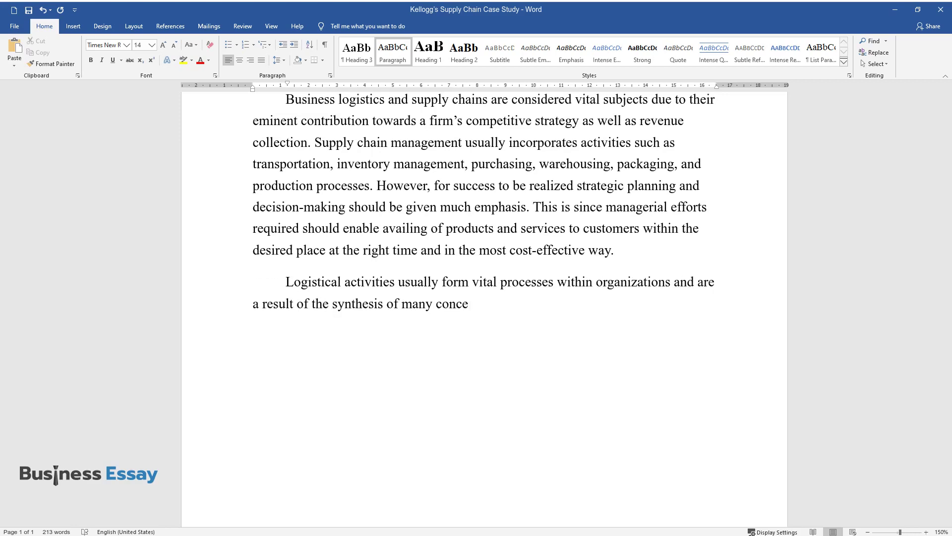
text(pts and principles. This document)
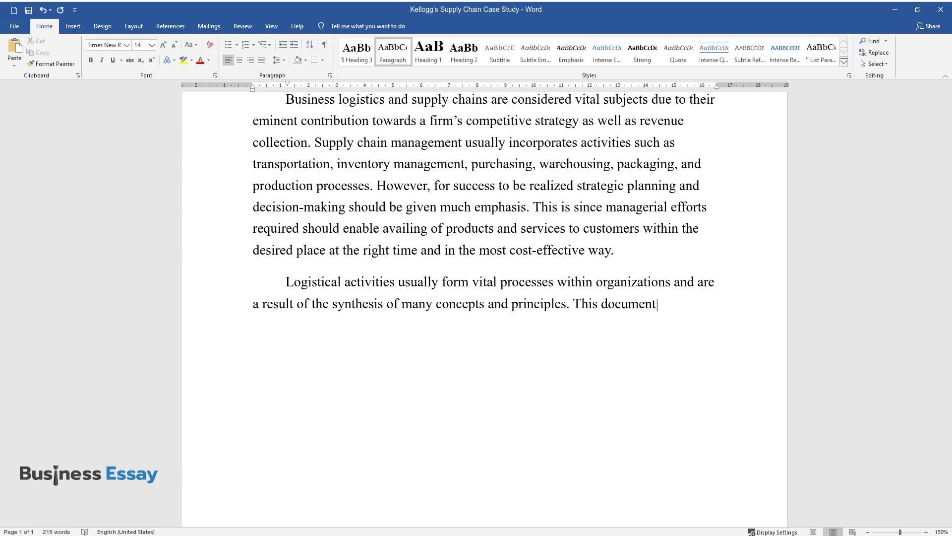
text( attempts to discuss various elem)
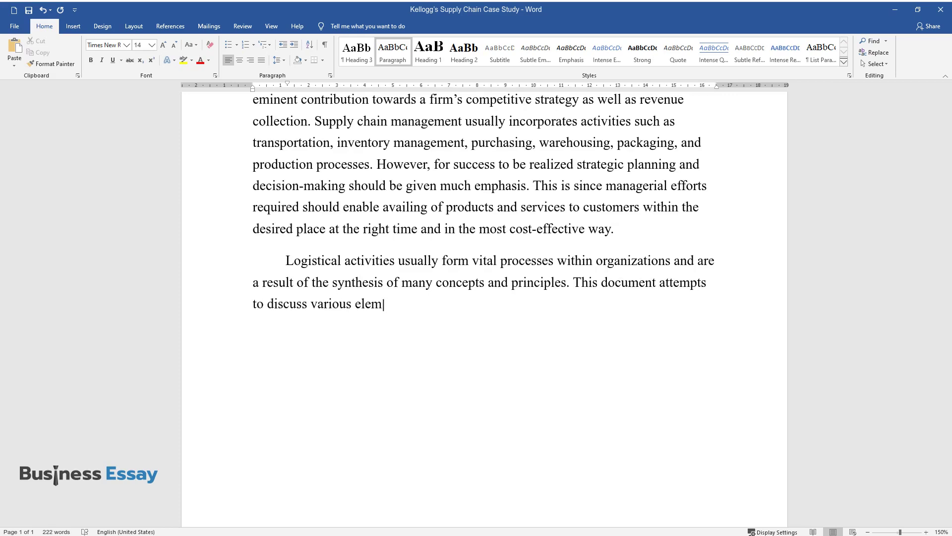
text(ents required to assist in the eff)
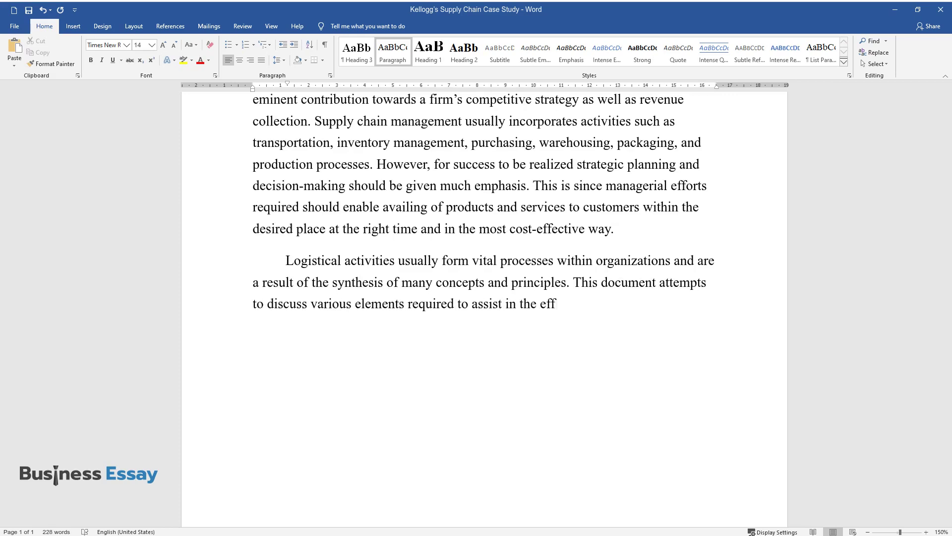
text(ective management of Kellogg’s su)
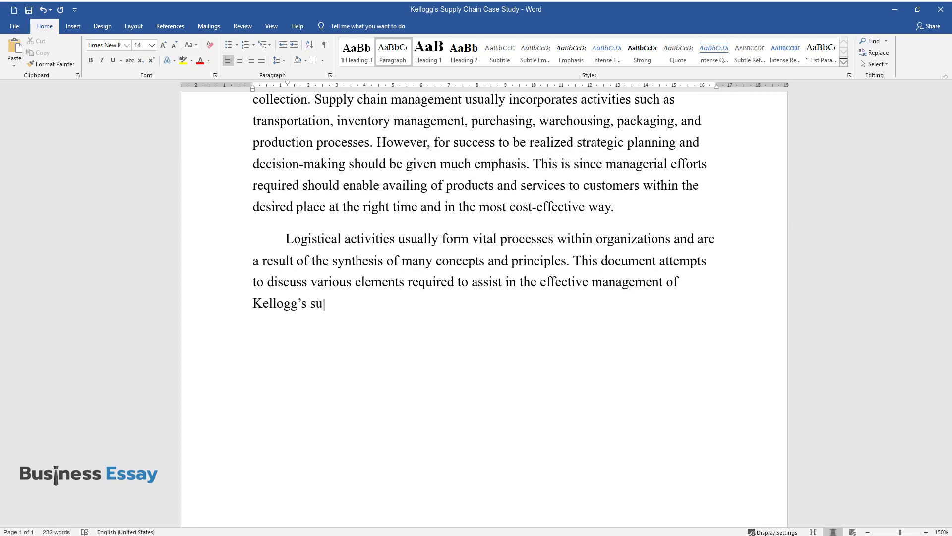
text(pply chain. The ideas, techniques)
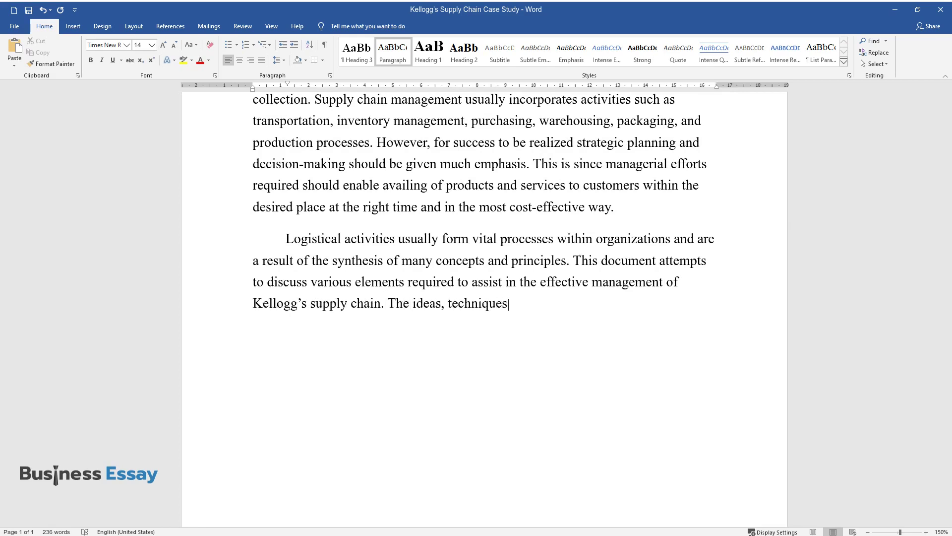
text(, and principles presented are con)
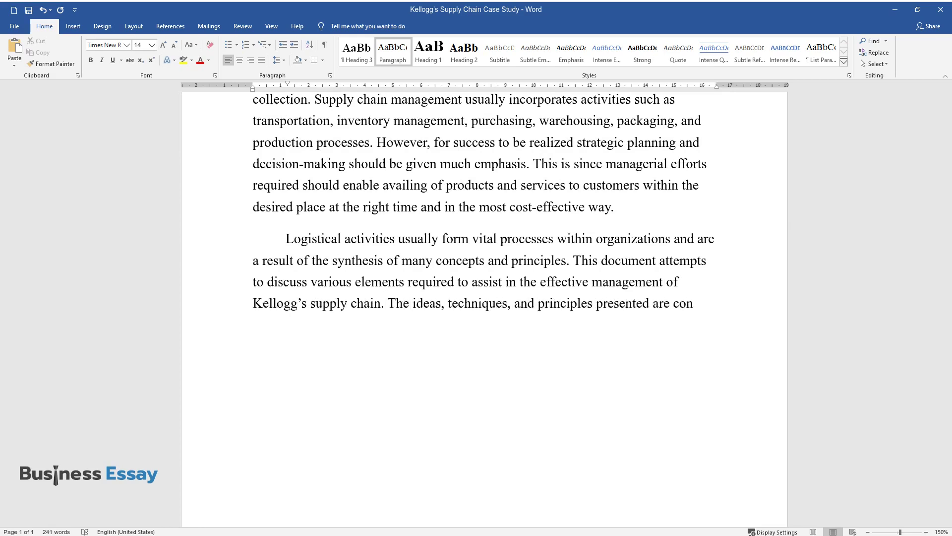
text(sidered to be of fundamental impo)
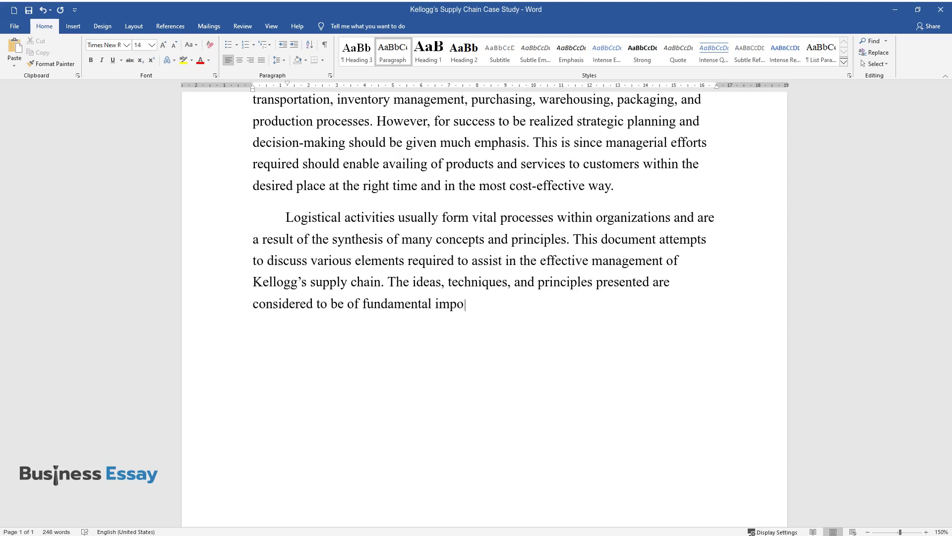
text(rtance to business logistics prac)
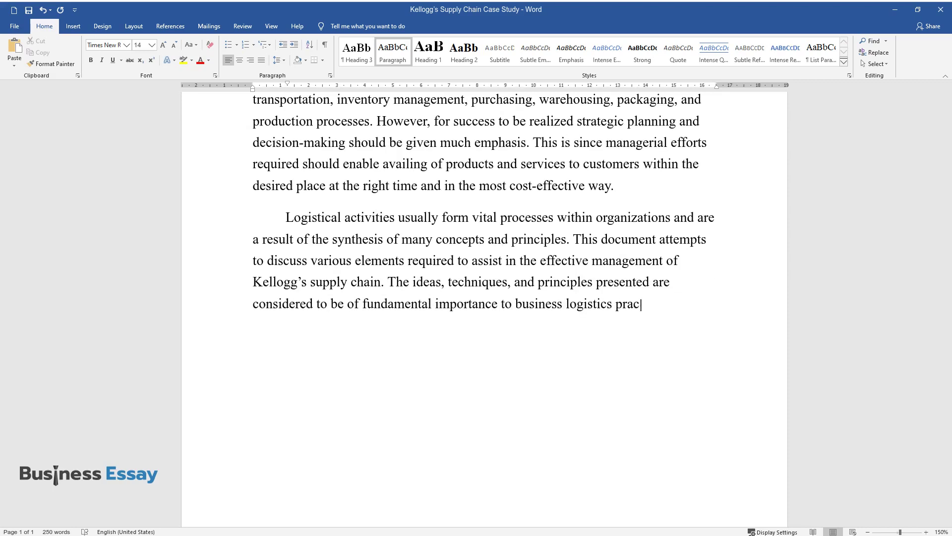
text(tices. The main focus is on impor)
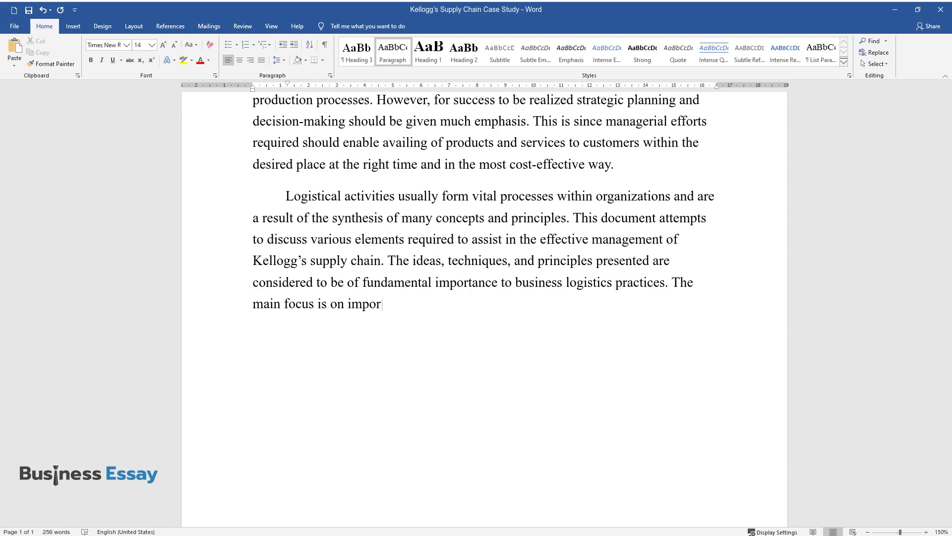
text(tant management activities within)
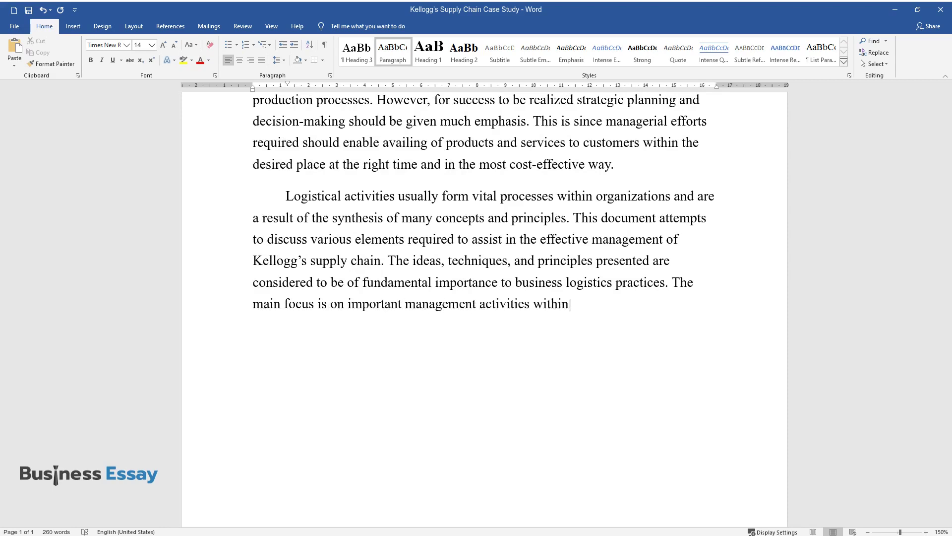
text( the supply chain such as planning)
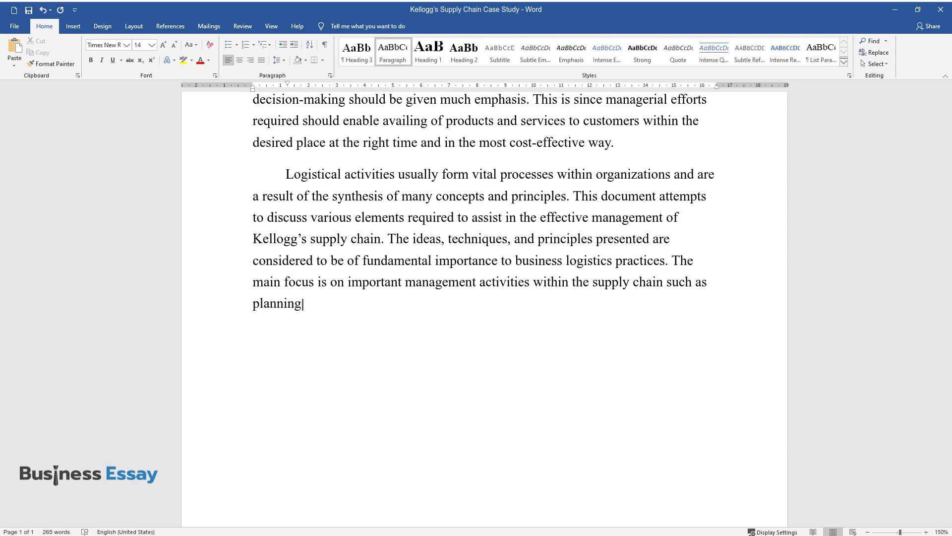
text(, control activities, and interrel)
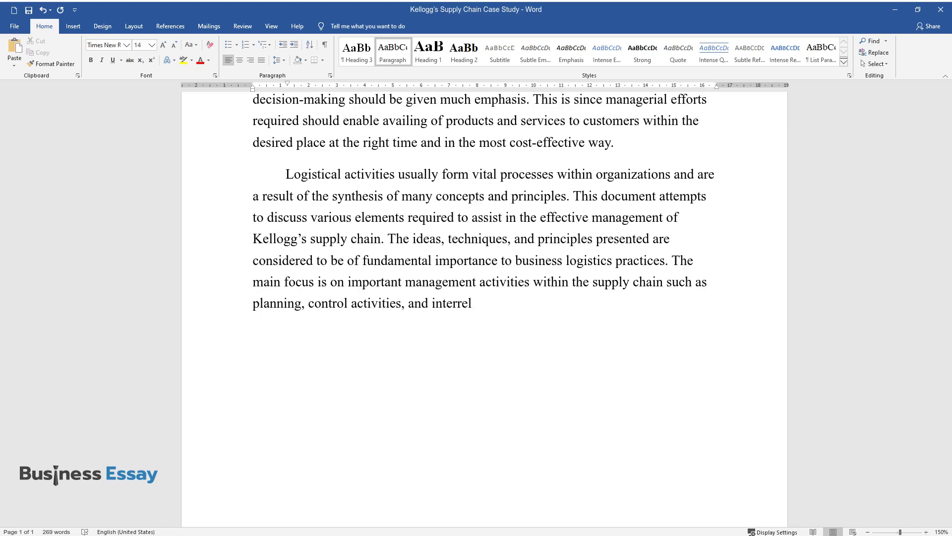
text(ated transportation as well as in)
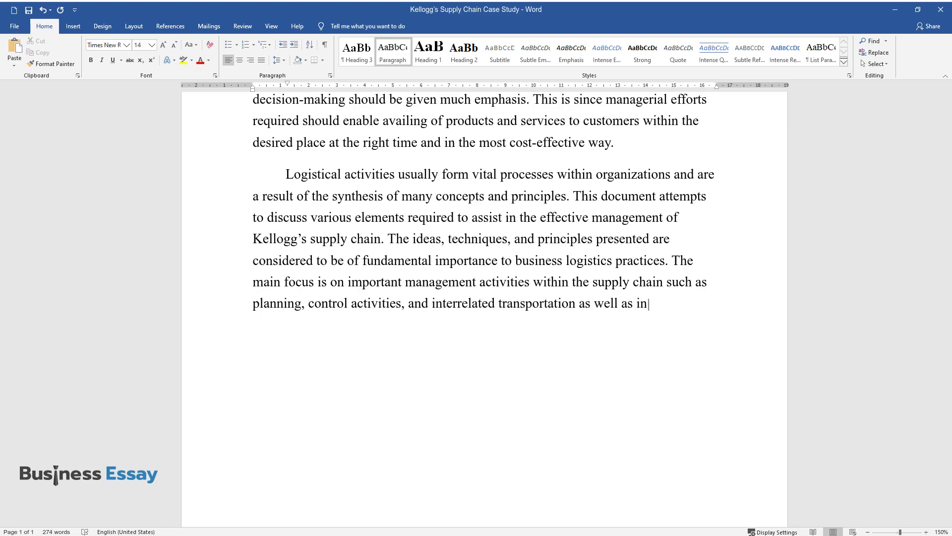
text(ventory strategies.)
key(Return)
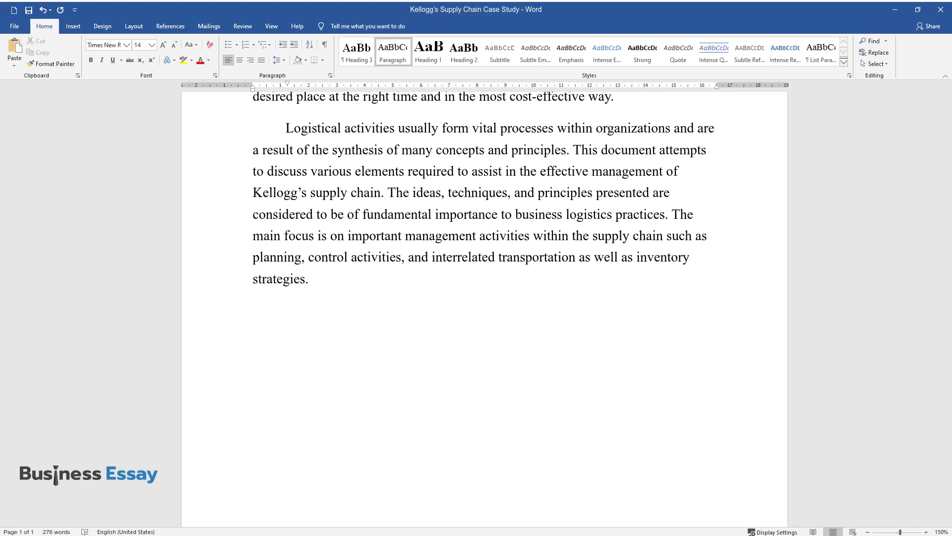
Write the paragraph on production and consumption at strategic locations, ending 'and finally consumption.'
text(In contemporary society production and consumption usually take pl)
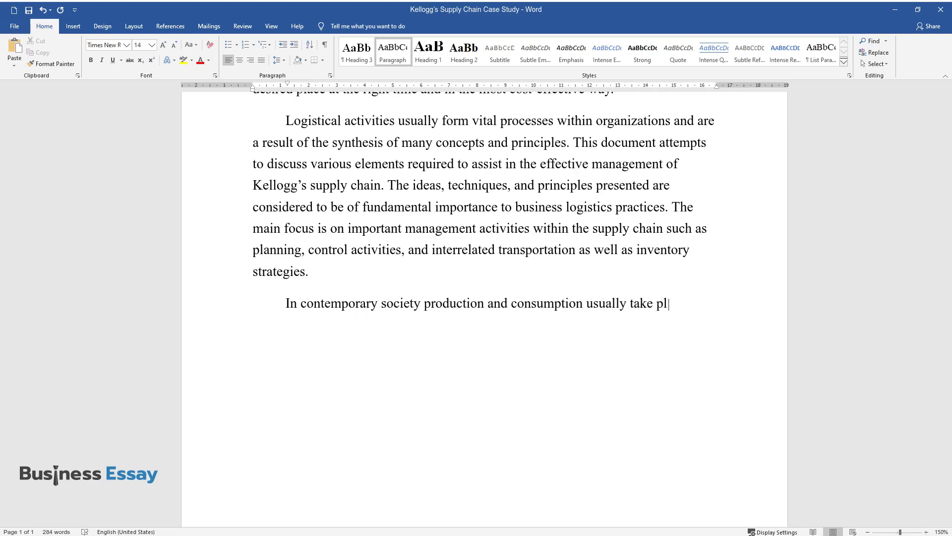
text(ace at strategic locations. In some)
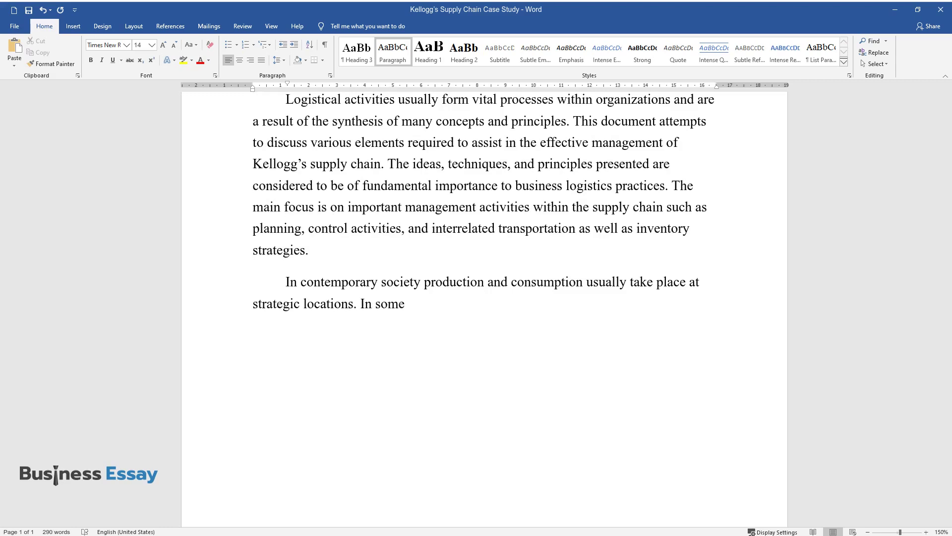
text( regions like developing countries)
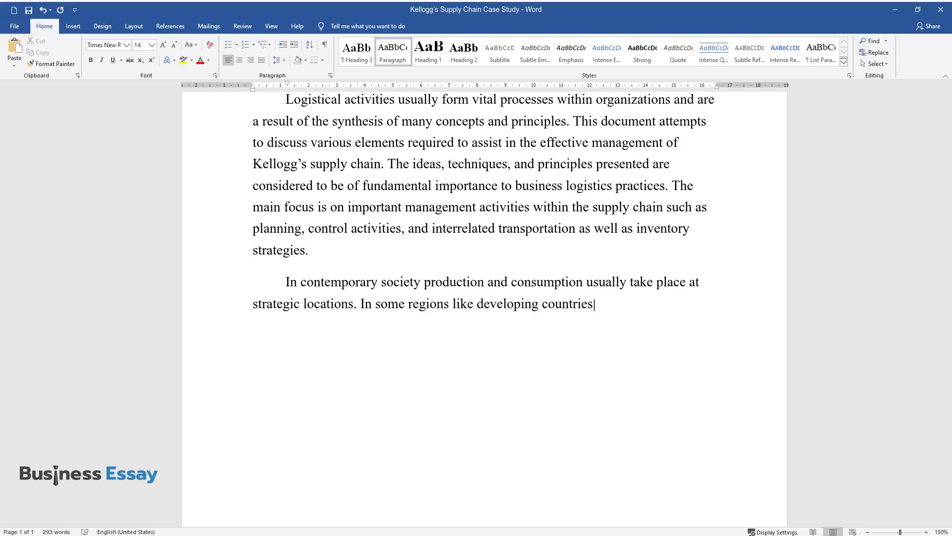
text(, efficien)
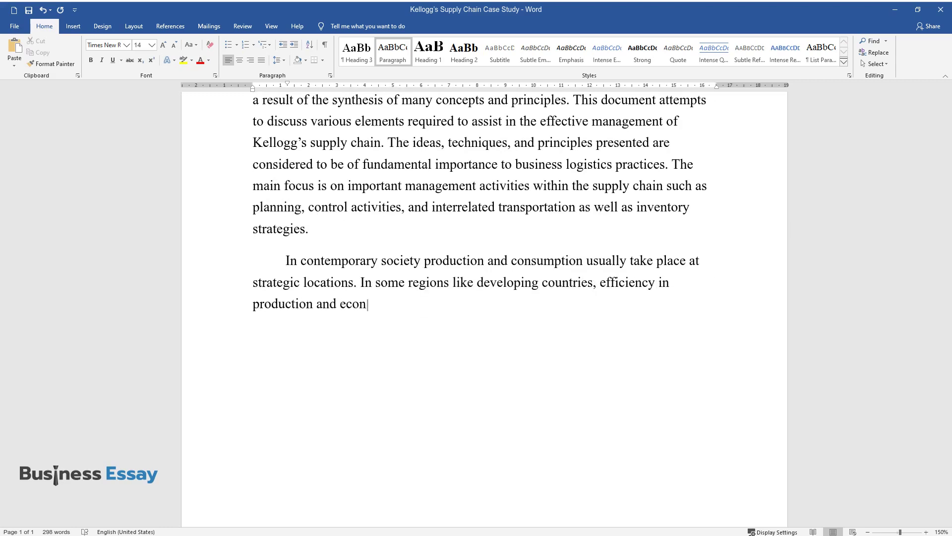
text(cy in production and economic standards are considered gene)
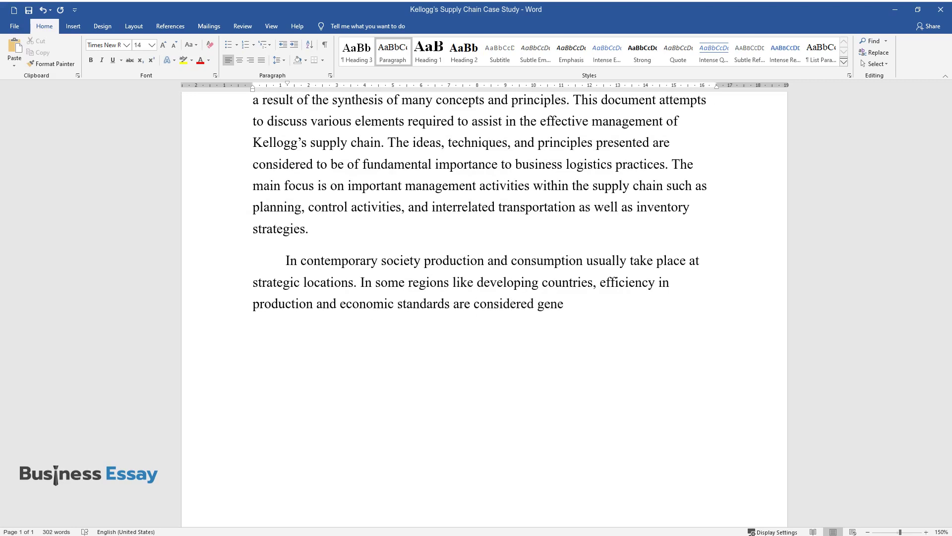
text(rally low, such kind of regions require a well-devel)
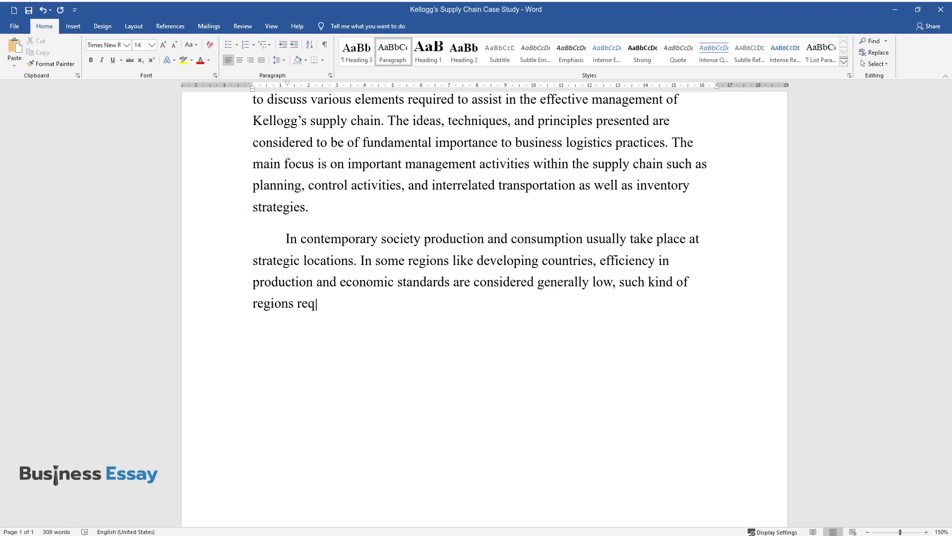
text(oped and inexpens)
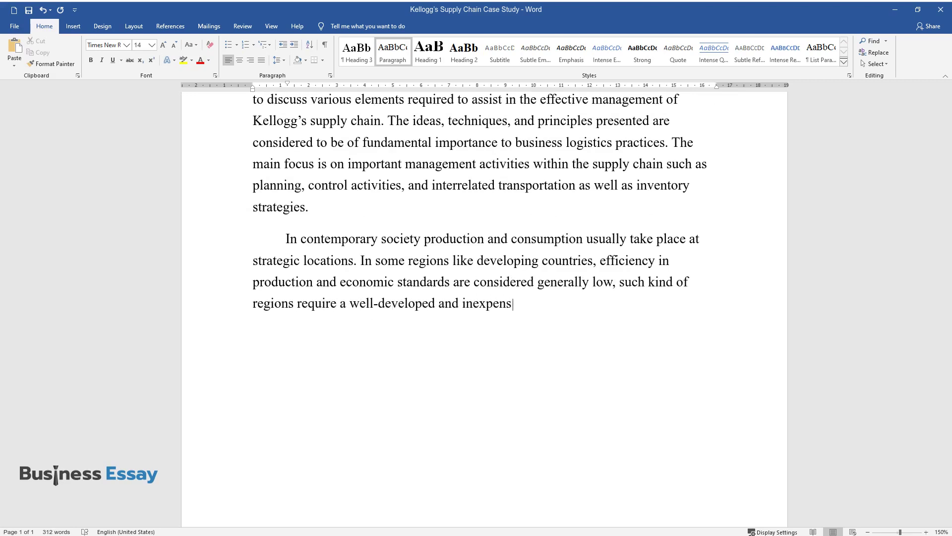
text(ive logistics system capable of enc)
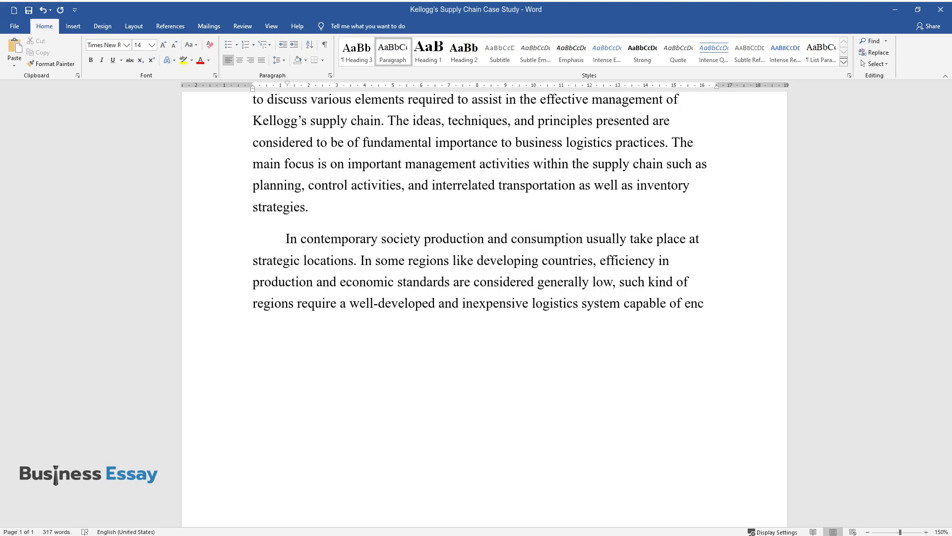
text(ouraging trade with other rich reg)
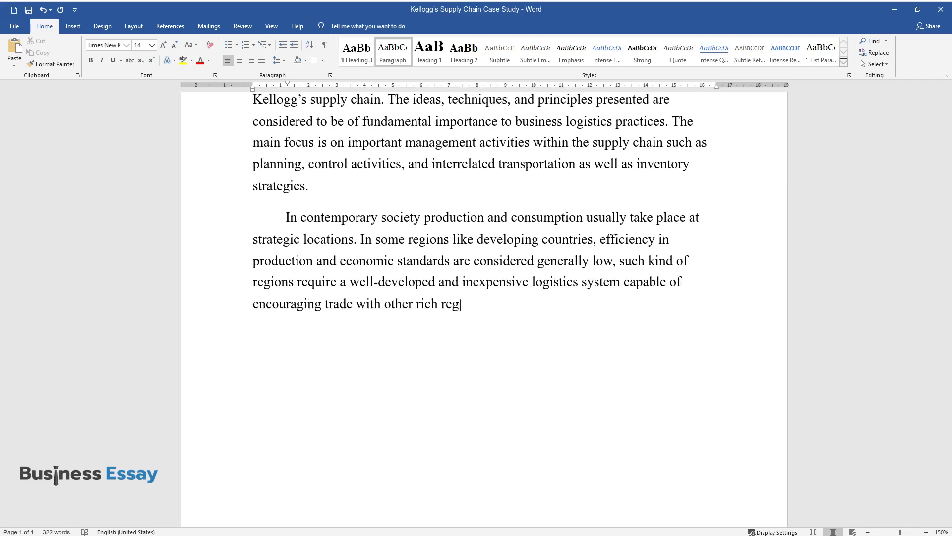
text(ions of the world. Also, efficient )
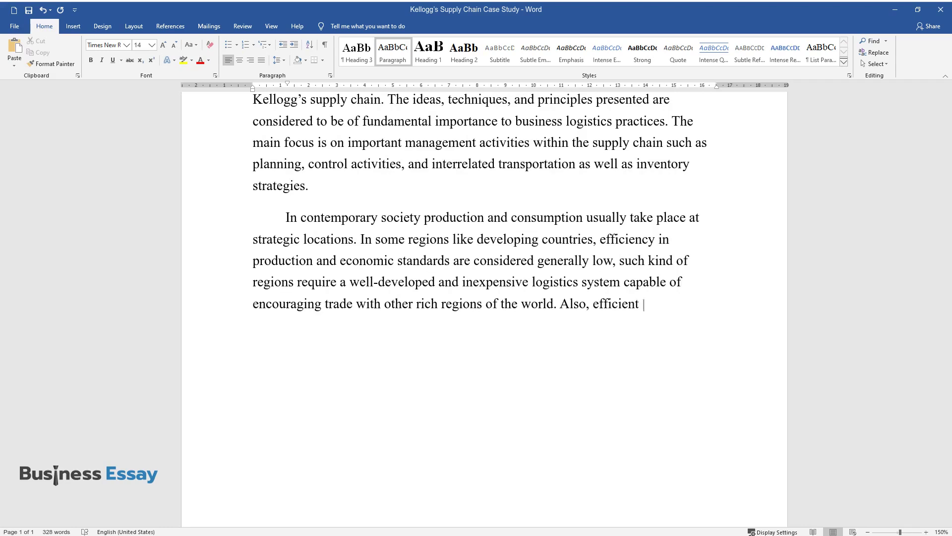
text(logistics systems enable )
text(the iden)
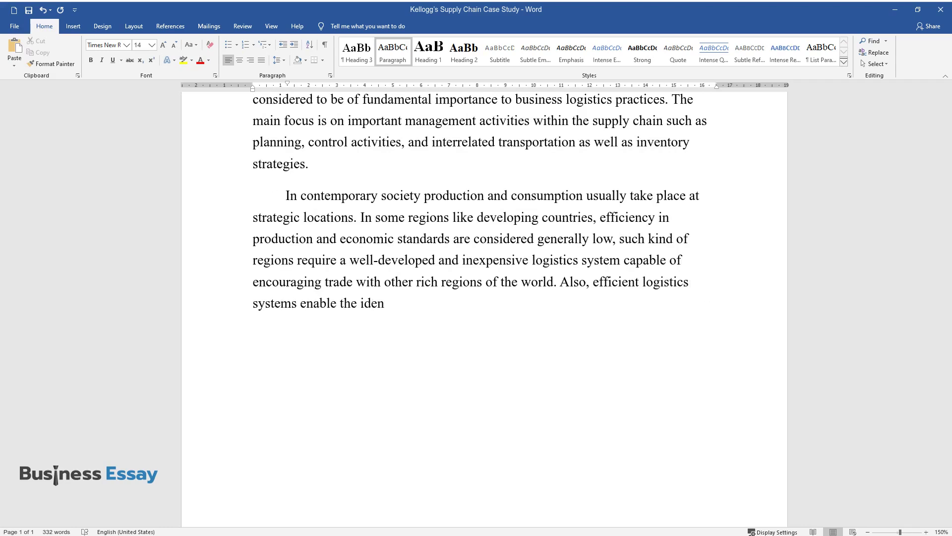
text(tification of opportunities within )
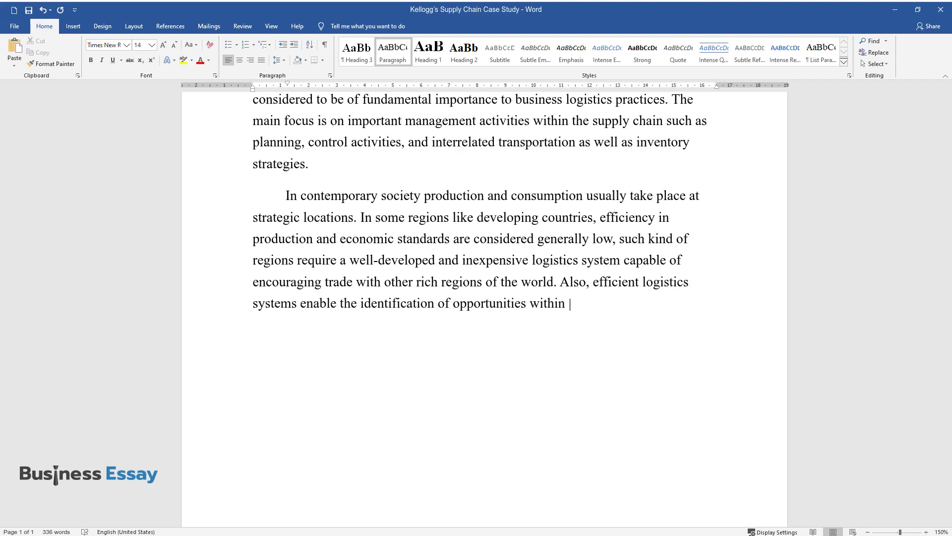
text(the world of business since logisti)
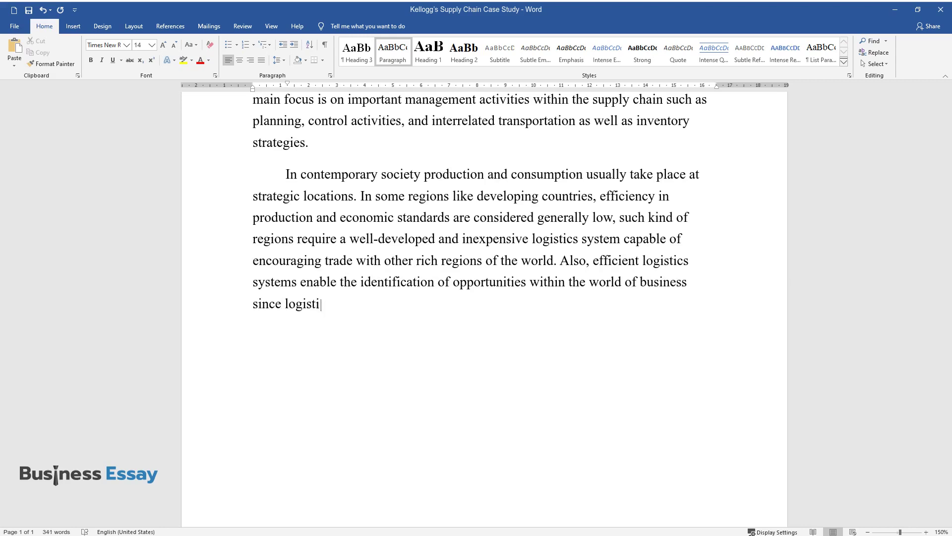
text(cs is known to be at the core of an)
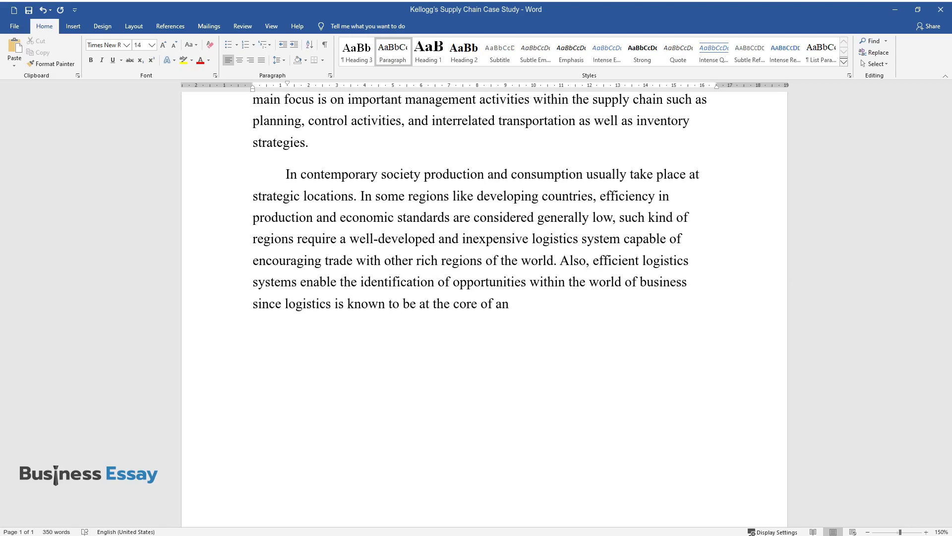
text(y form of trade. Logistics is conc)
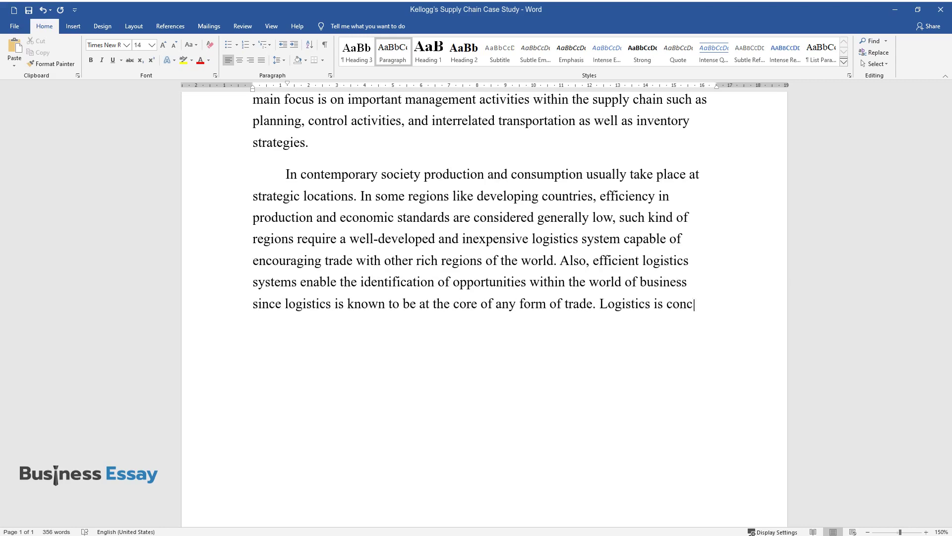
text(erned with the flow of goods and se)
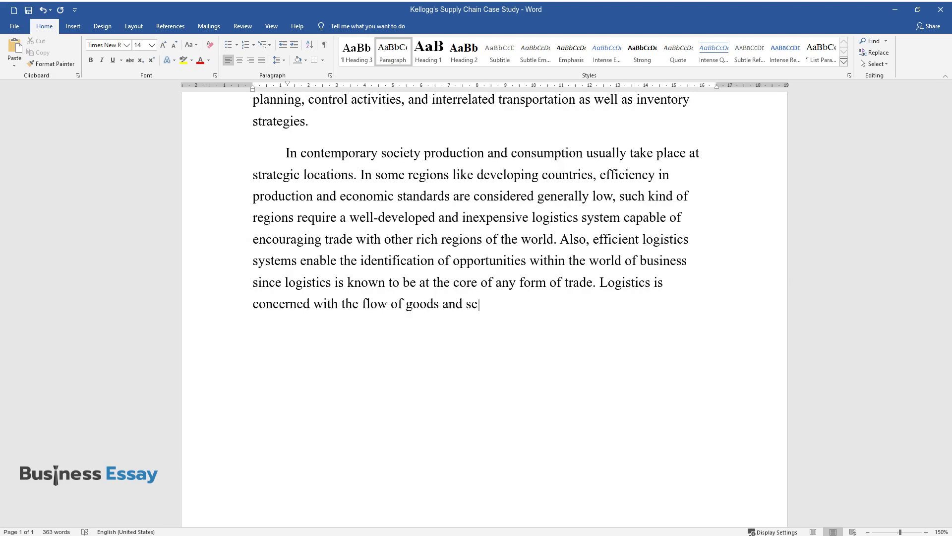
text(rvices from manufacturing to distr)
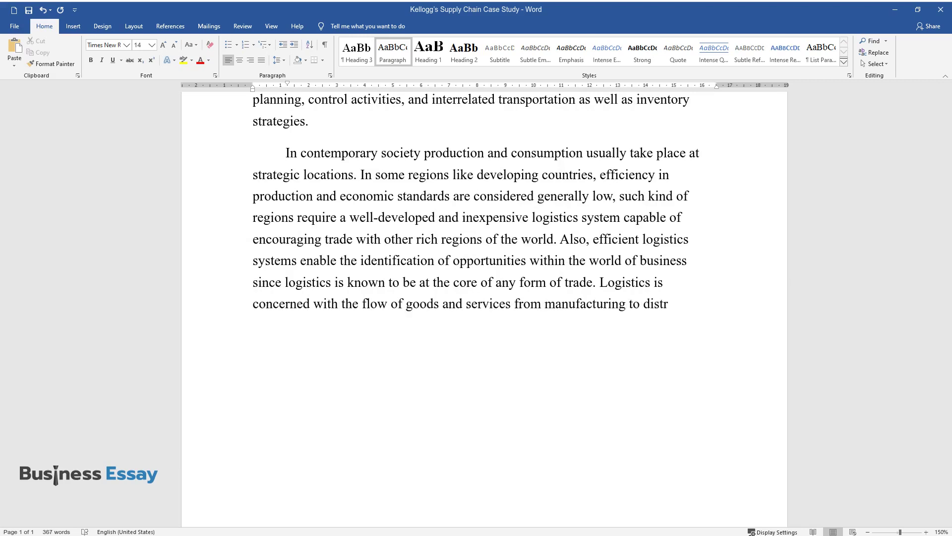
text(ibution and finally consumption.)
key(Return)
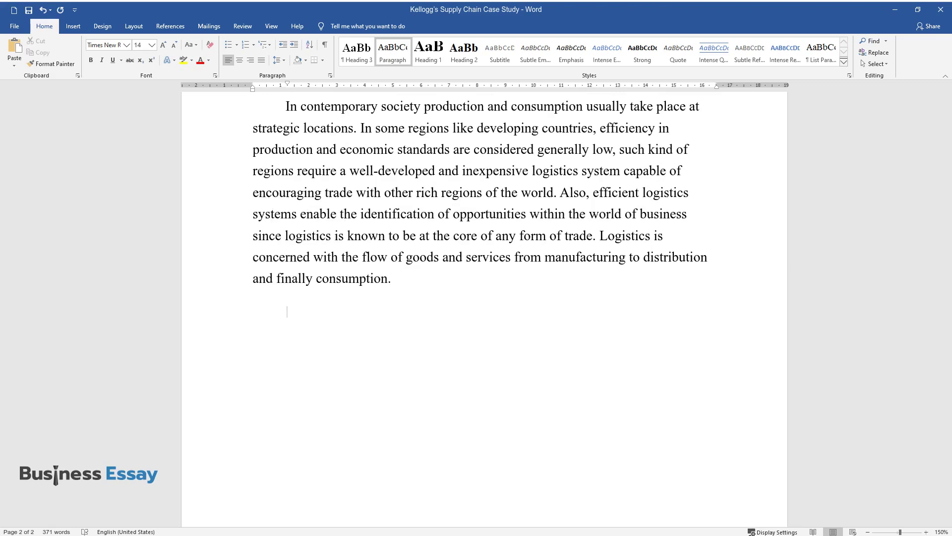
Write the Transportation services paragraph covering disruptions, inventories and the extended supply chain
text(Transportation se)
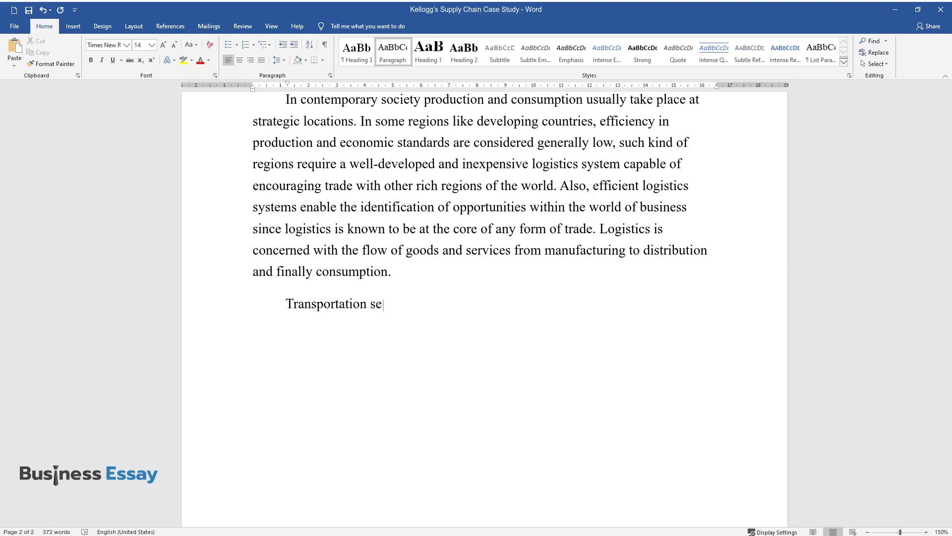
text(rvices are considered essential in)
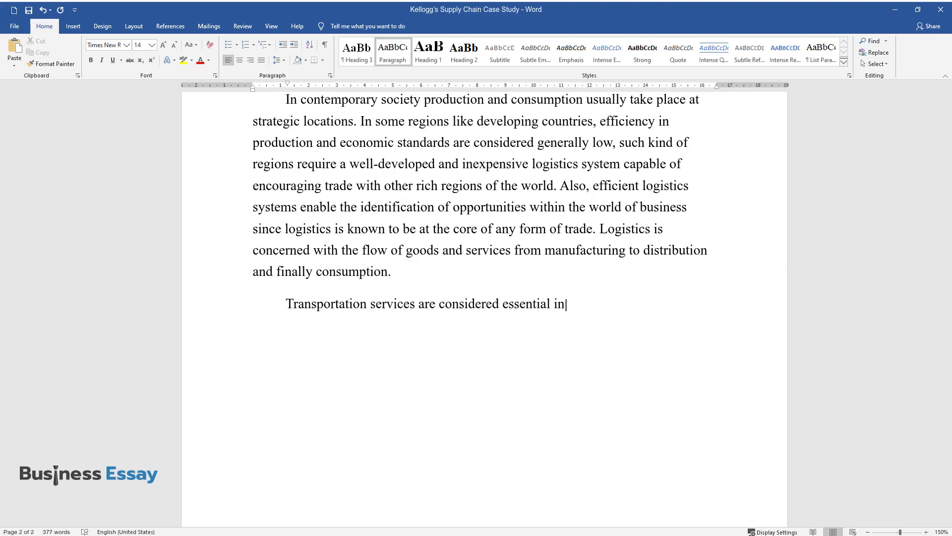
text( providing the physical movement o)
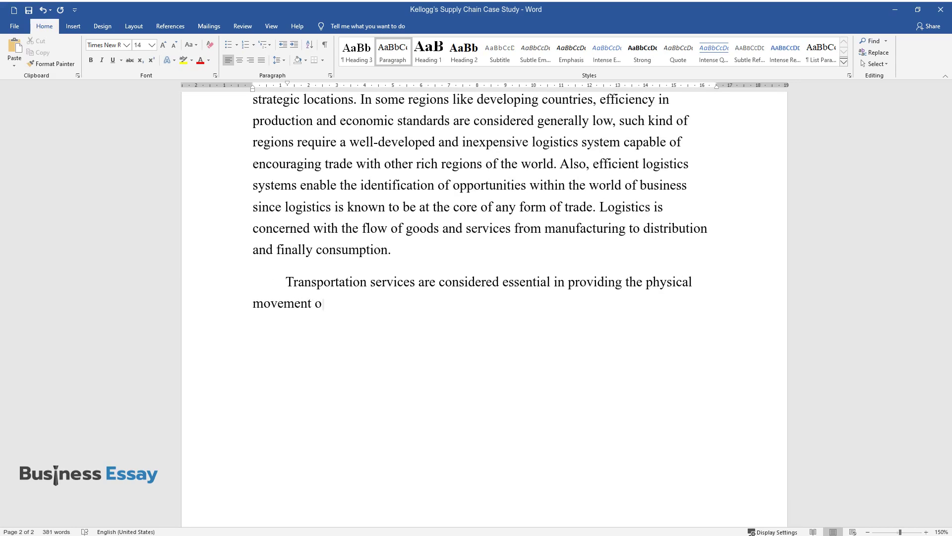
text(f products from source to finishe)
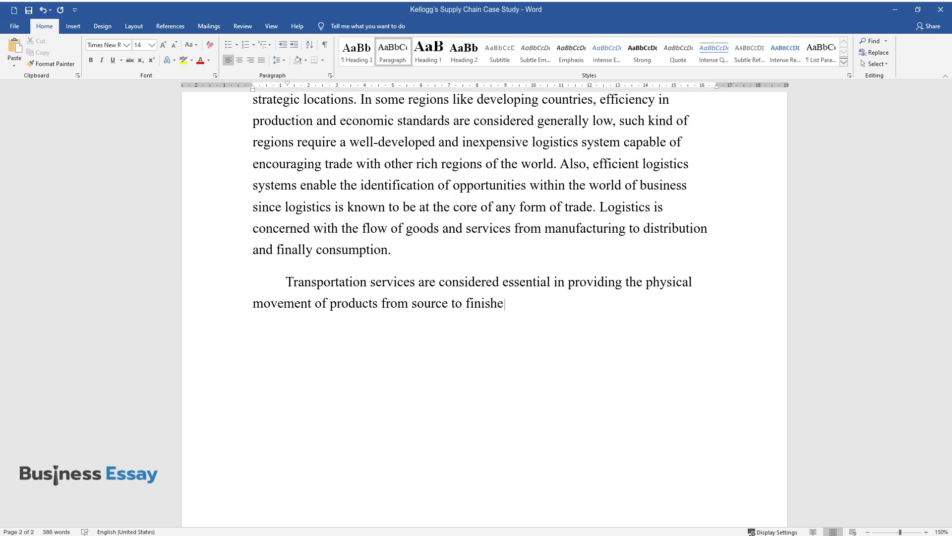
text(d products. However, transport can)
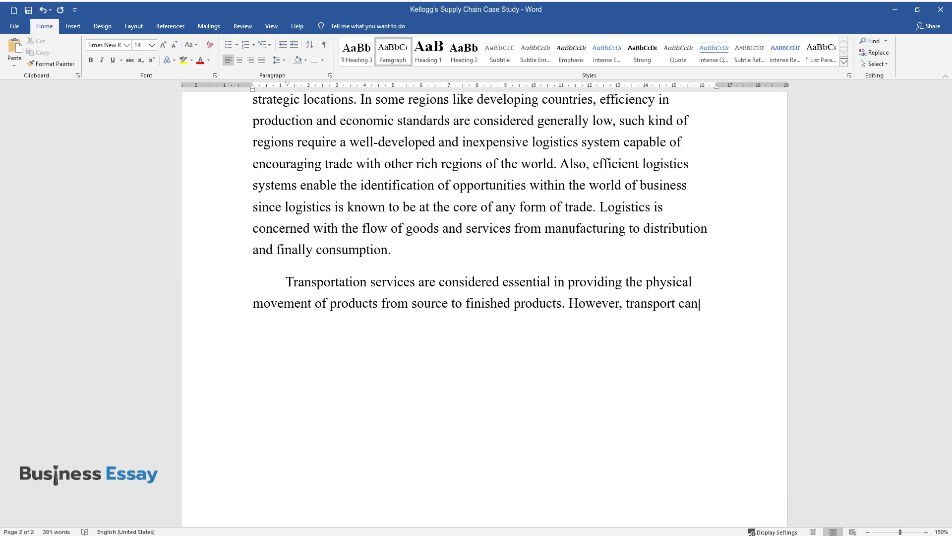
text( at times be disrupted by a firm's)
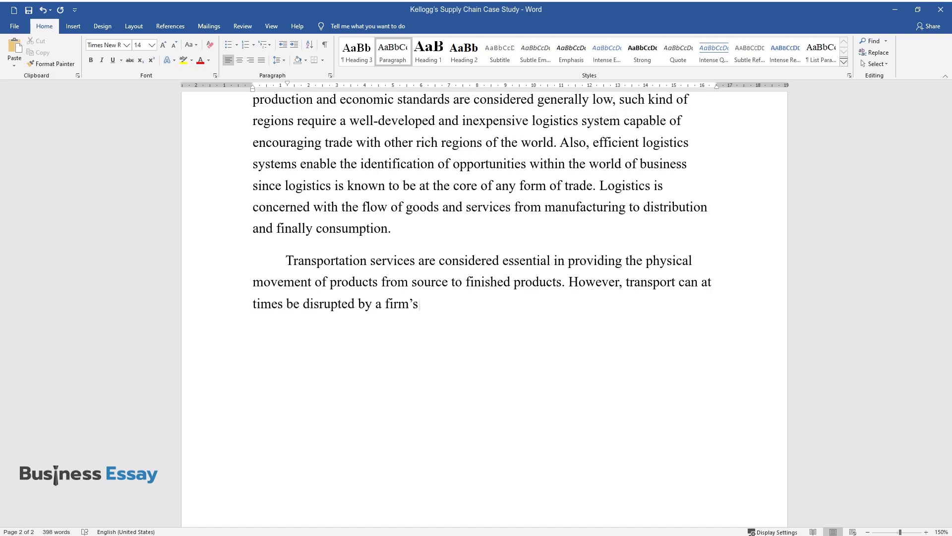
text( financial strains and natural dis)
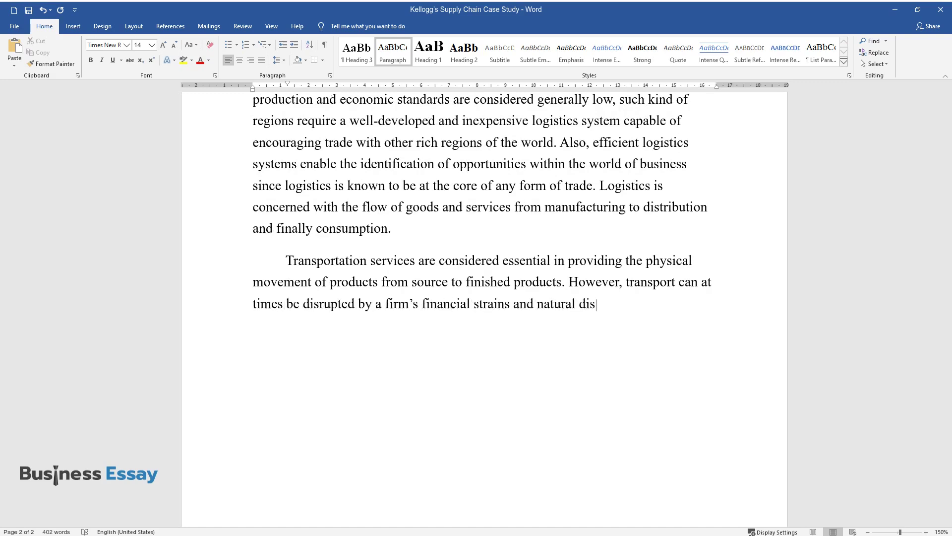
text(asters making the logistics pipeli)
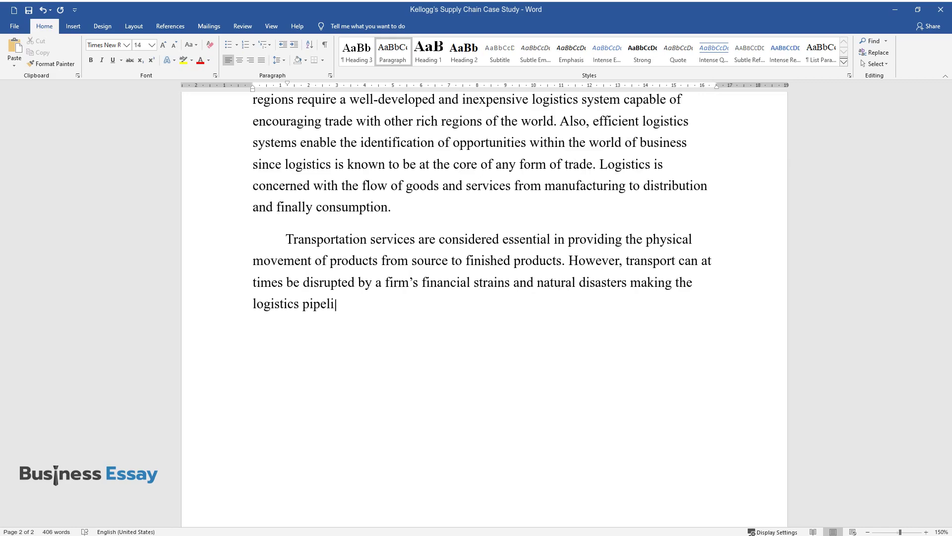
text(ne appear obsolete. The provision)
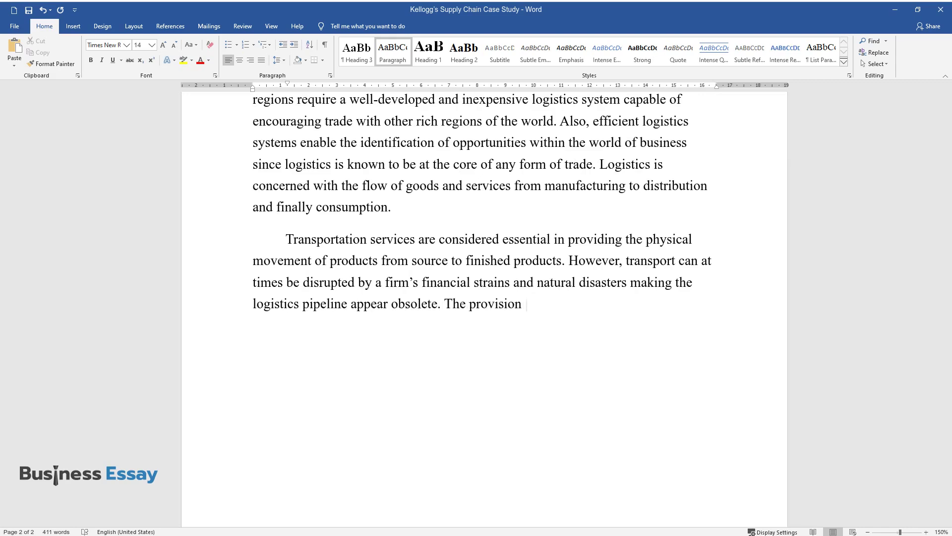
text(of instant production and timely )
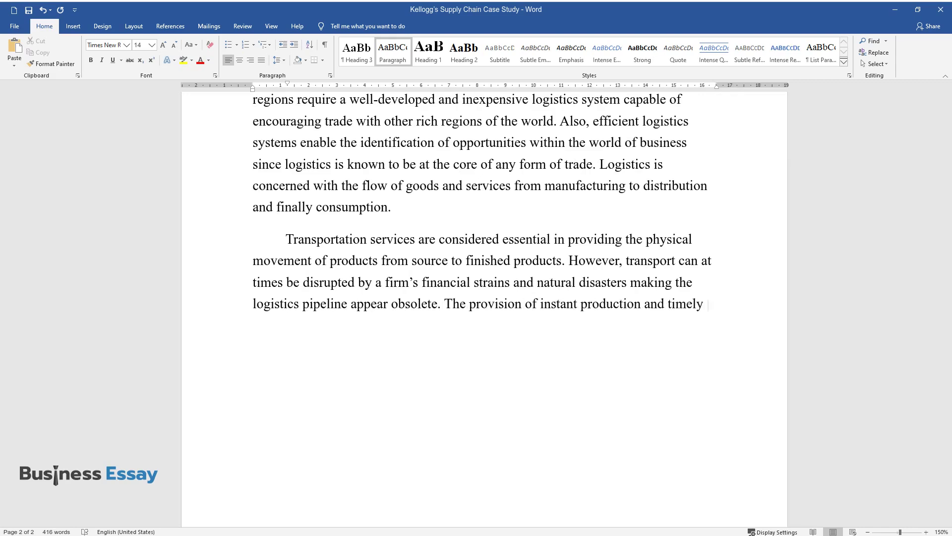
text(delivery of goods to customers requ)
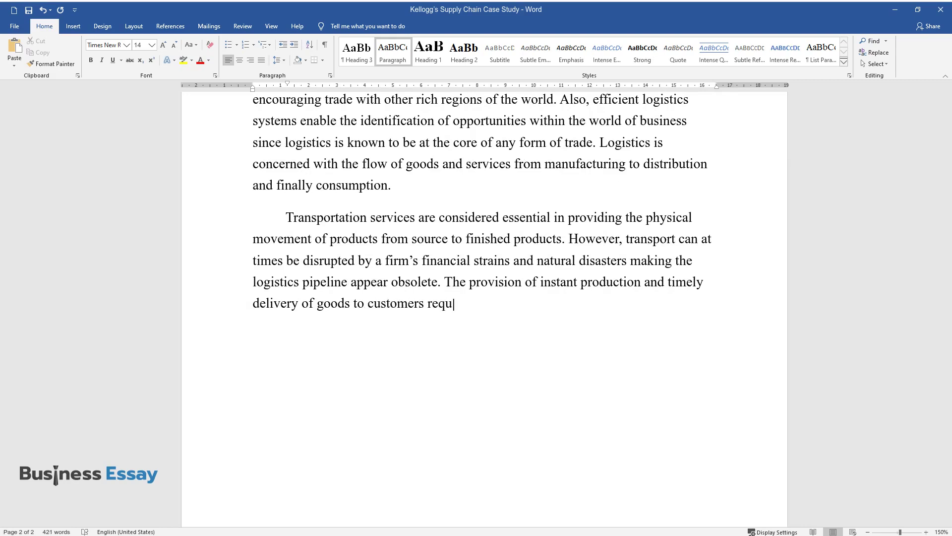
text(ires the use of inventories. The e)
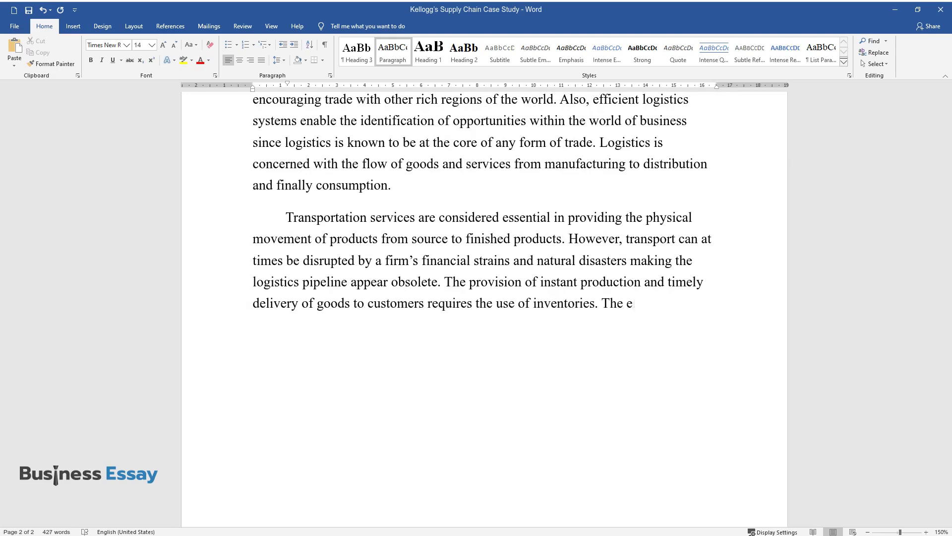
text(xtended supply chain incorporates)
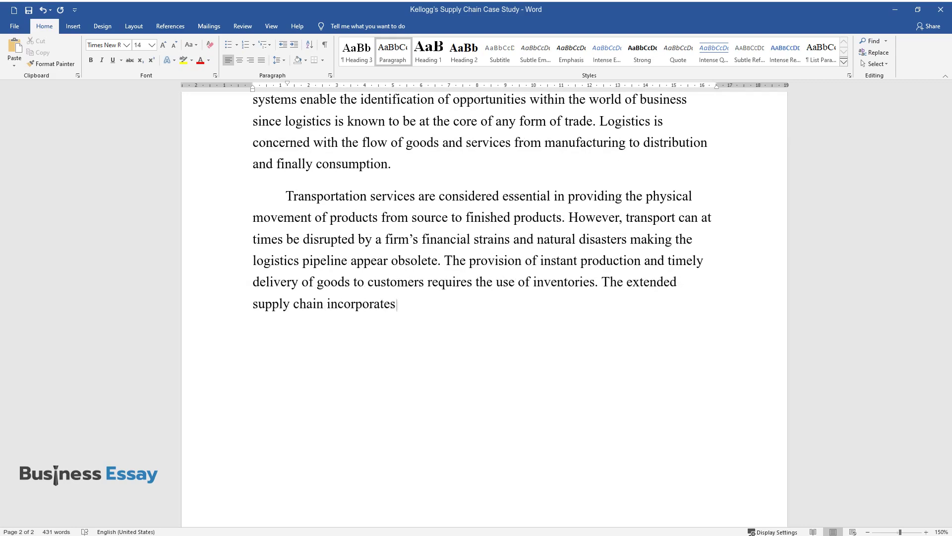
text( those members of the supply chann)
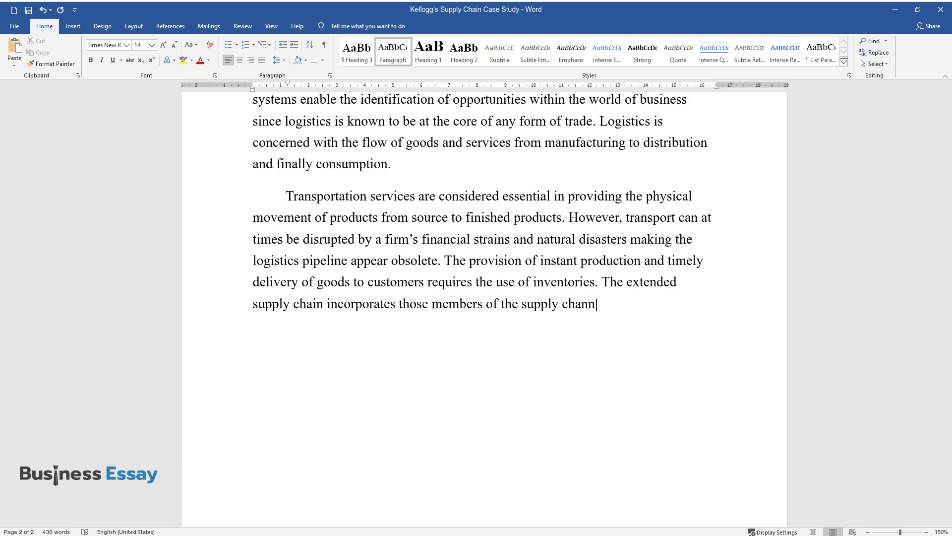
text(el besides normal suppliers and customers.)
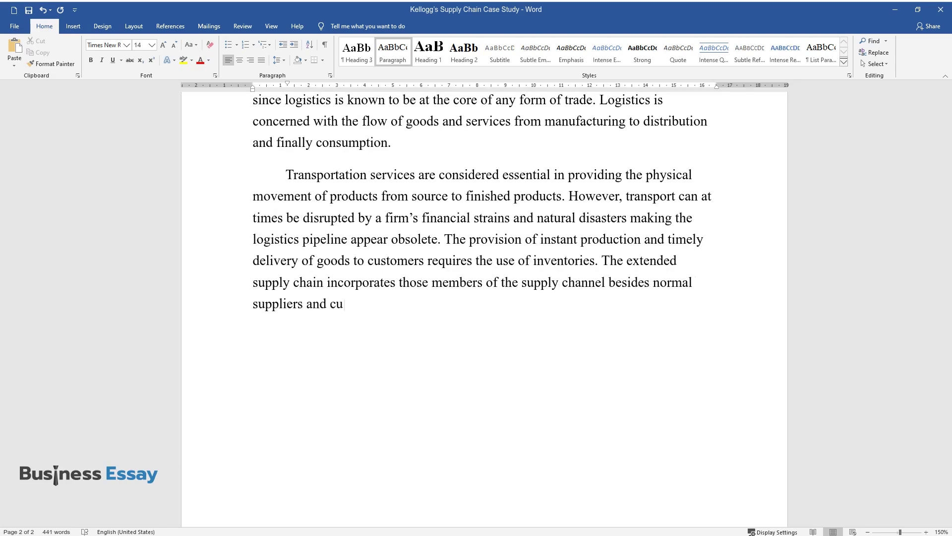
key(Return)
Write the paragraph beginning 'These include suppliers…' ending with value created through time and place
text(T)
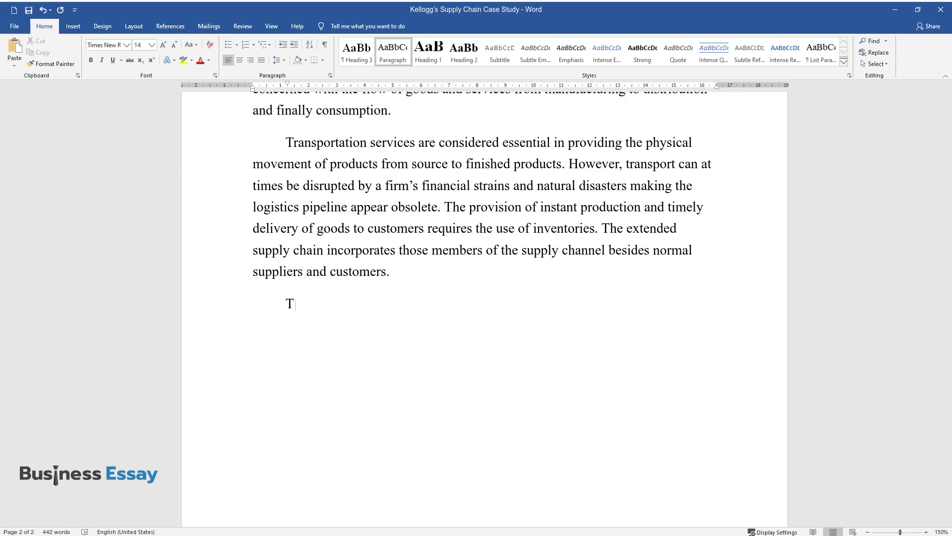
text(hese include suppliers of immediat)
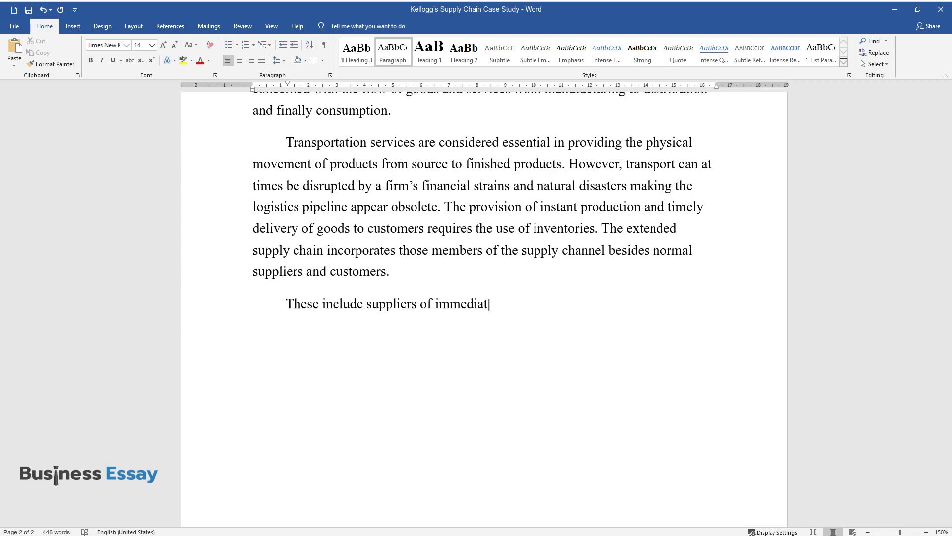
text(e suppliers or customers buying pro)
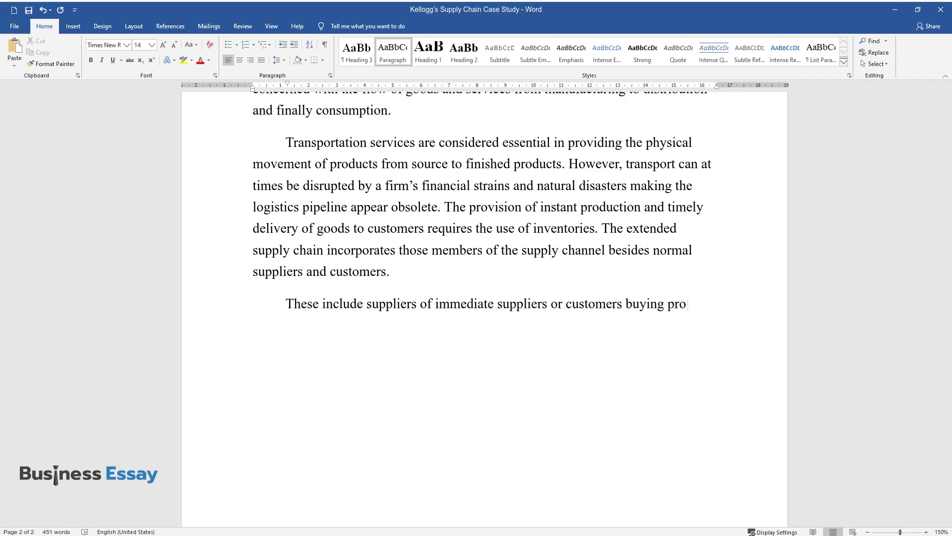
text(ducts from immediate customers. Ef)
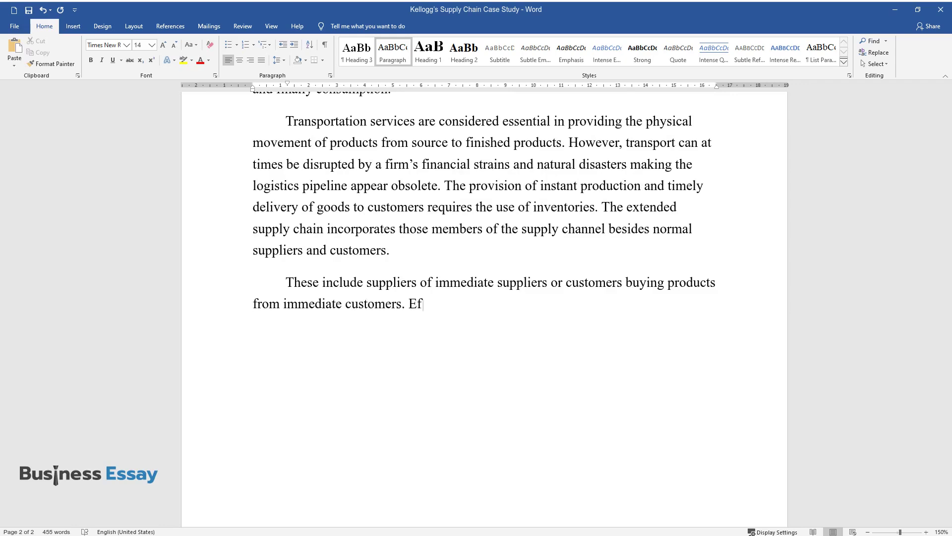
text(ficiency information management alo)
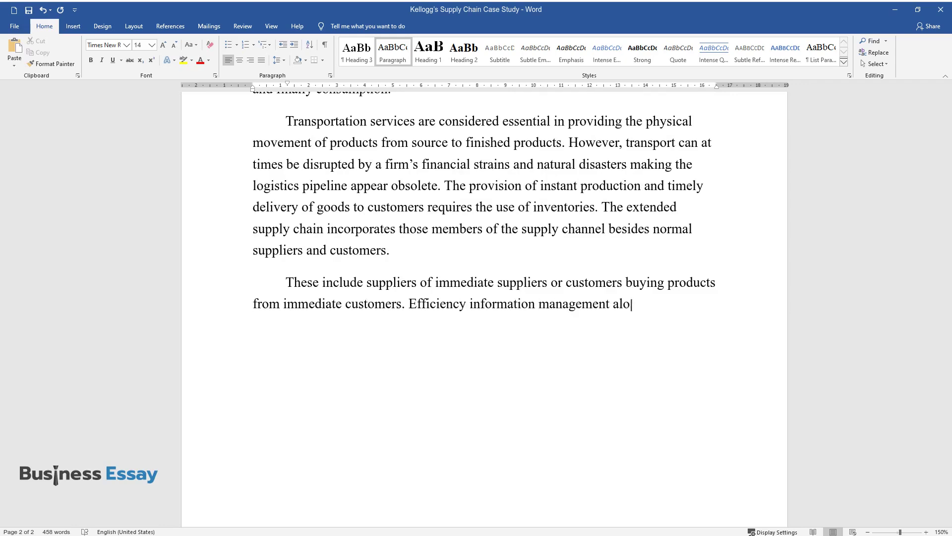
text(ng these channels enables maintena)
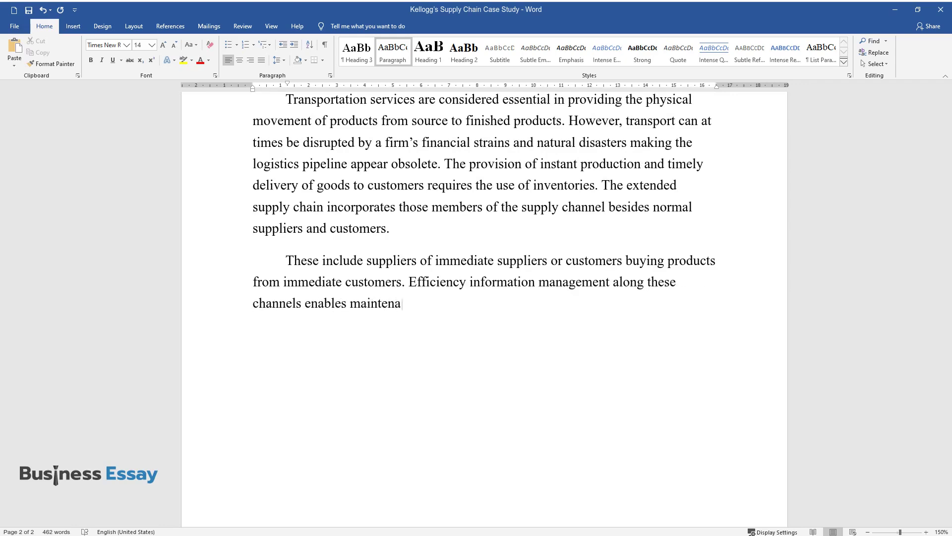
text(nce of required support of all othe)
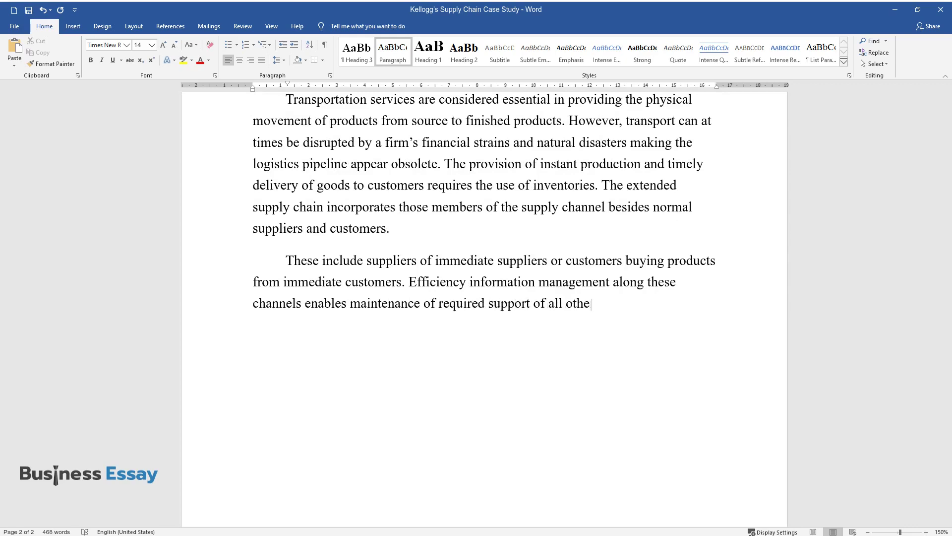
text(r logistics activities needed for )
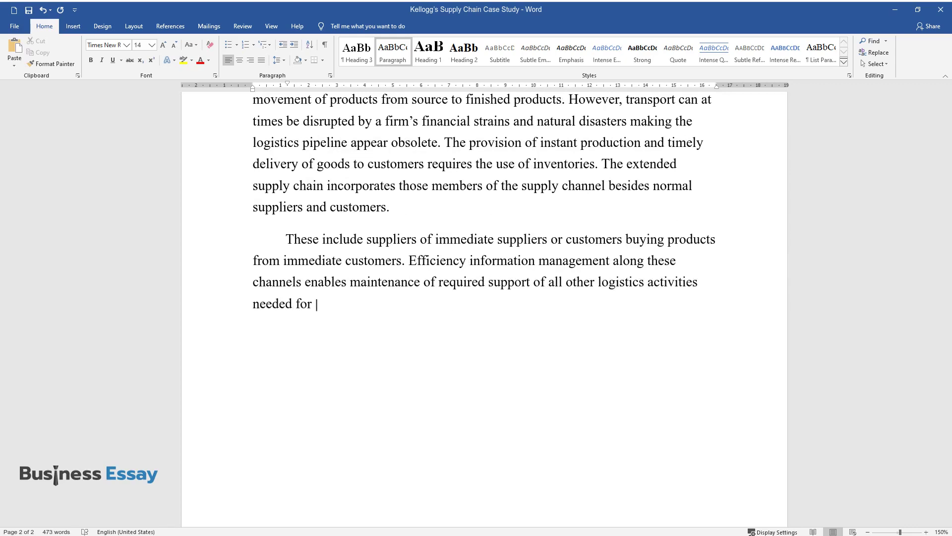
text(planning and control. Logistics inv)
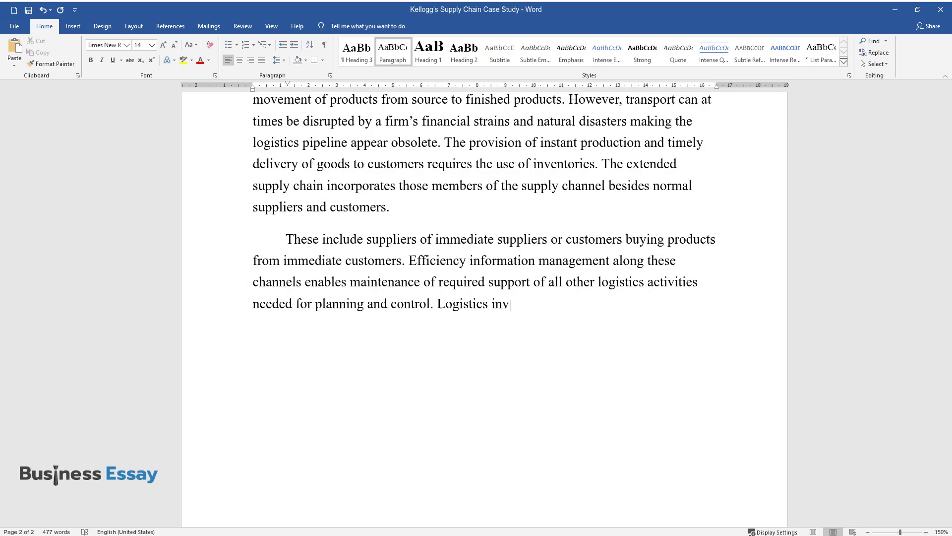
text(olves the creation of value amongs)
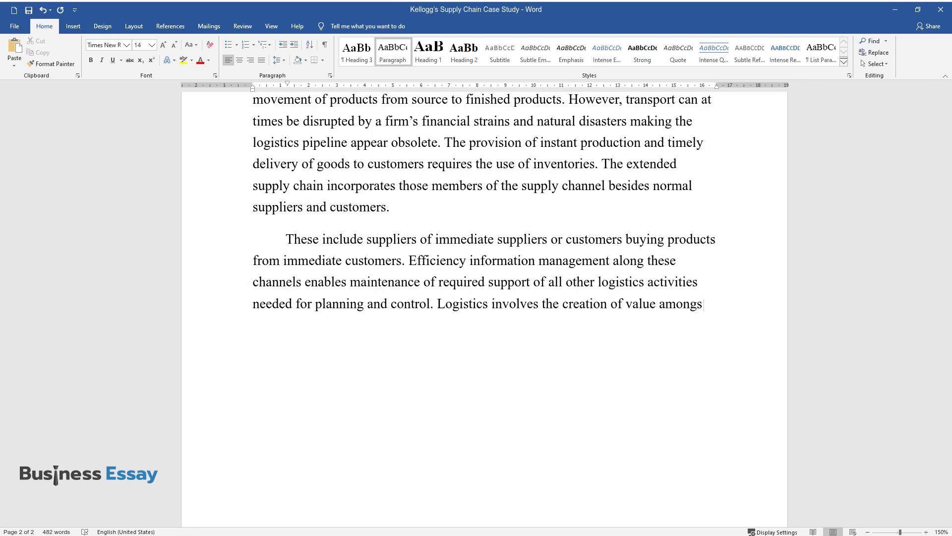
text(t customers and stakeholders withi)
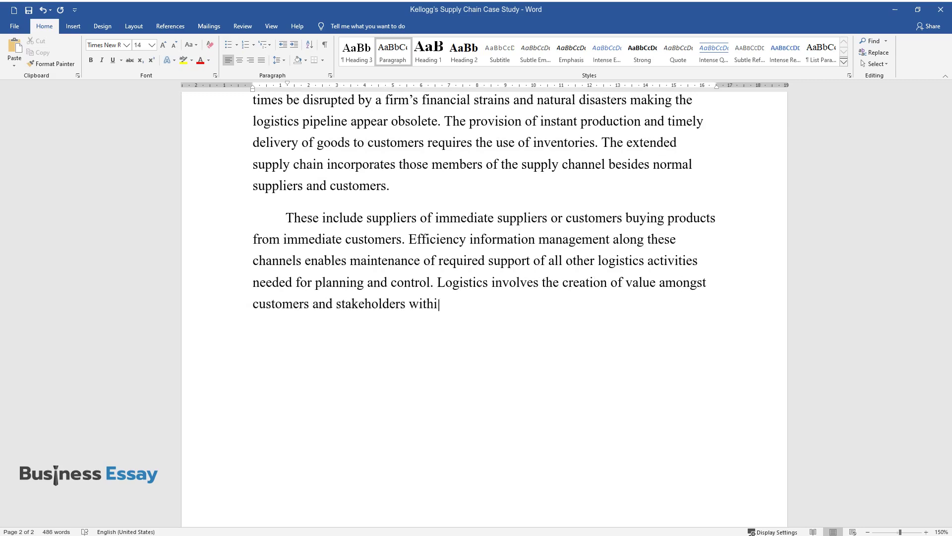
text(n the chain of production and suppl)
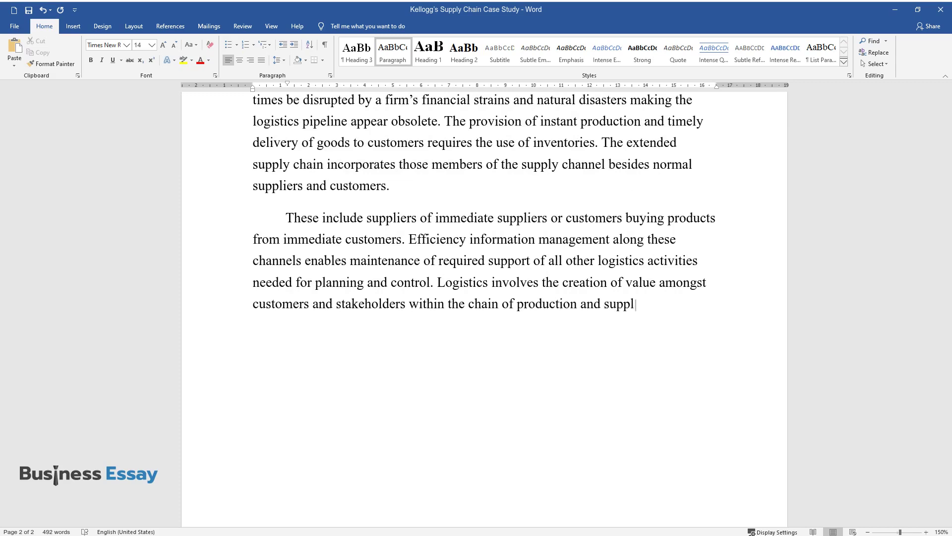
text(y. Products and services are consid)
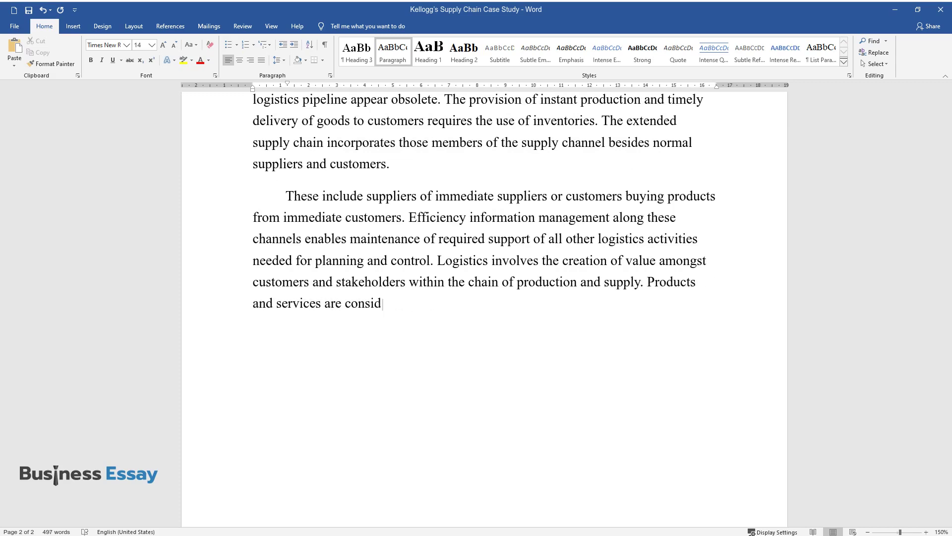
text(ered value-less till they satisfy )
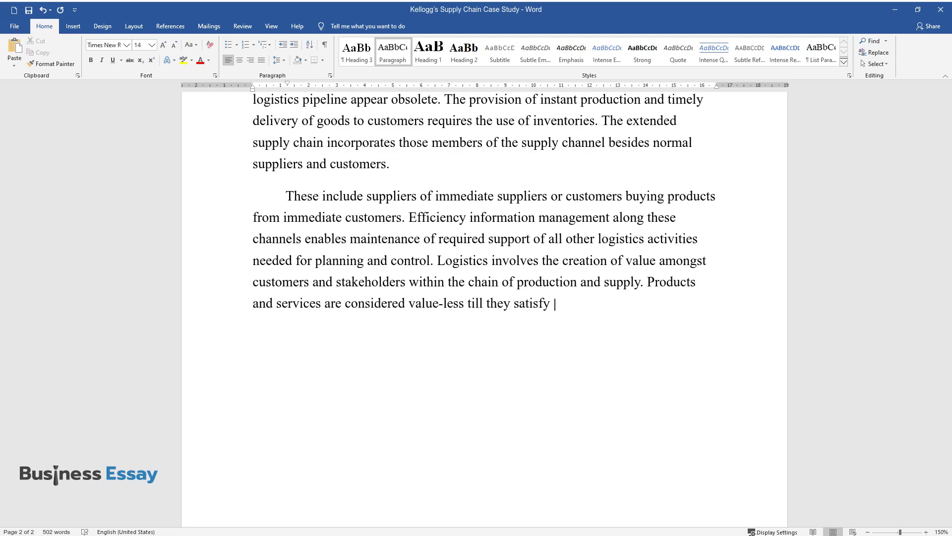
text(the intended need in terms of time and place.)
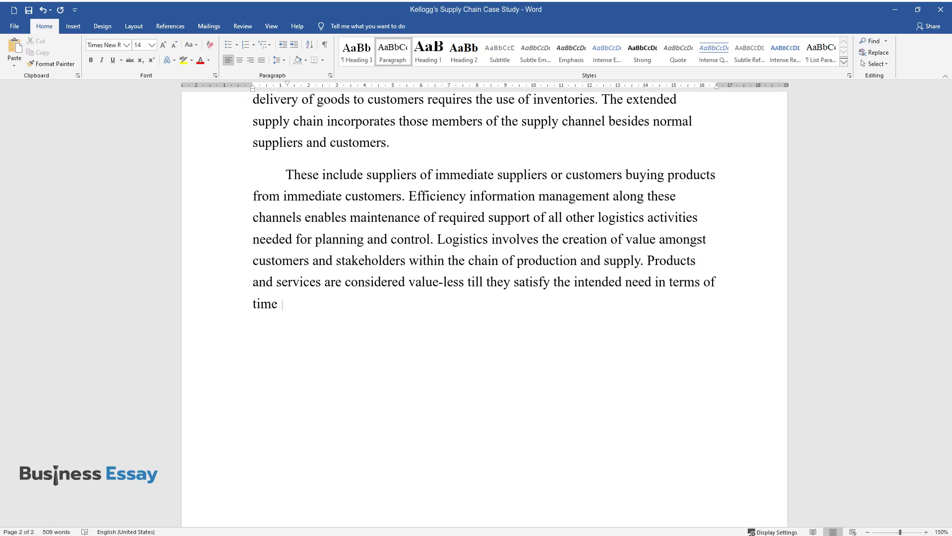
key(Return)
Write the value-added paragraph ending with global strategies for low-cost raw materials and labor
text(T)
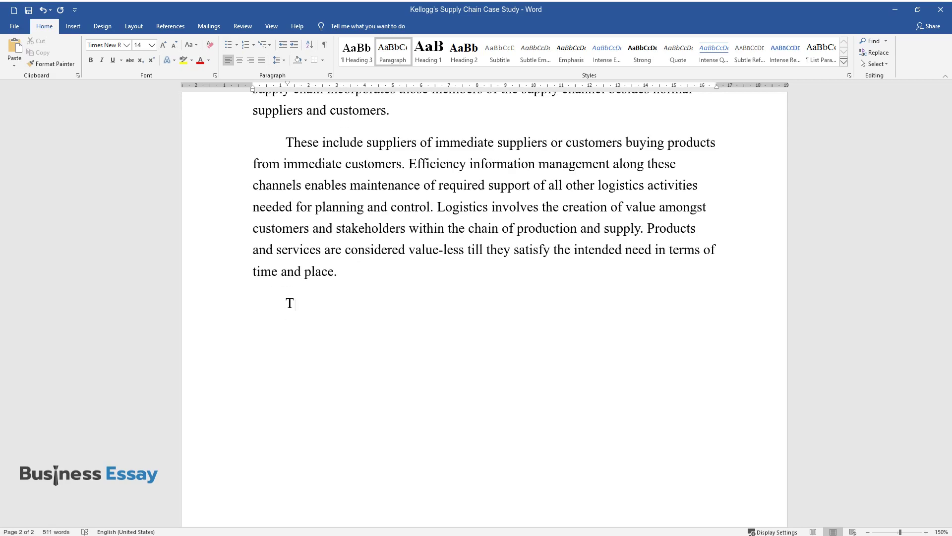
text(he percentage of value-added withi)
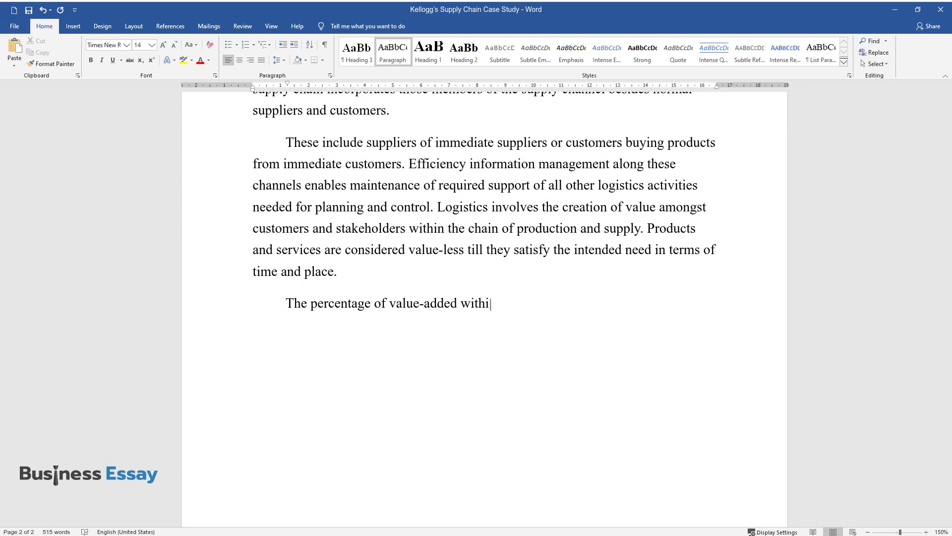
text(n the supply chain is questionable)
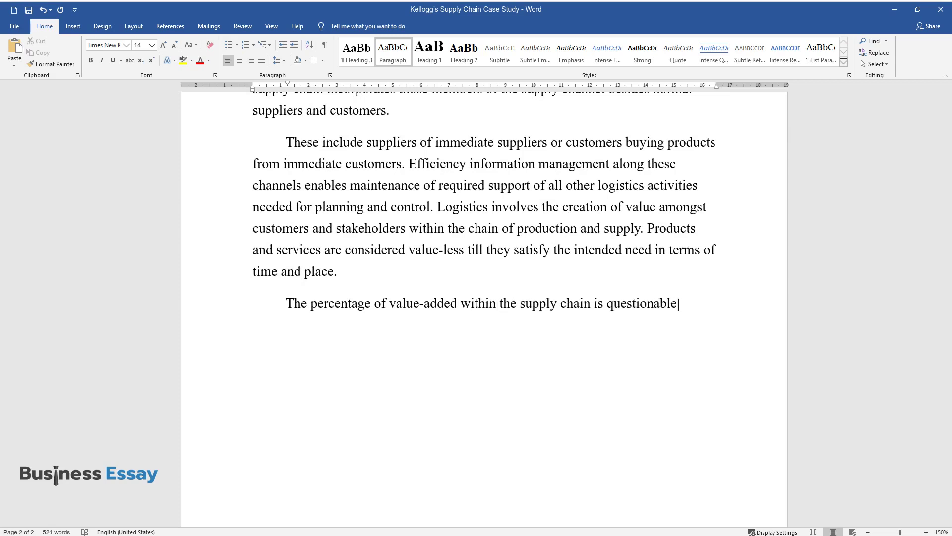
text( based on the kind of logistics us)
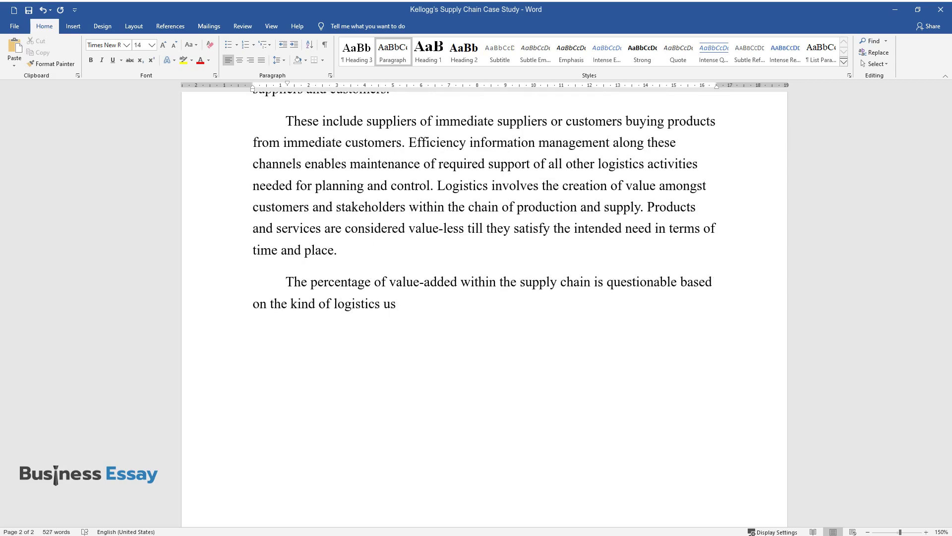
text(ed. The nature of value-added is d)
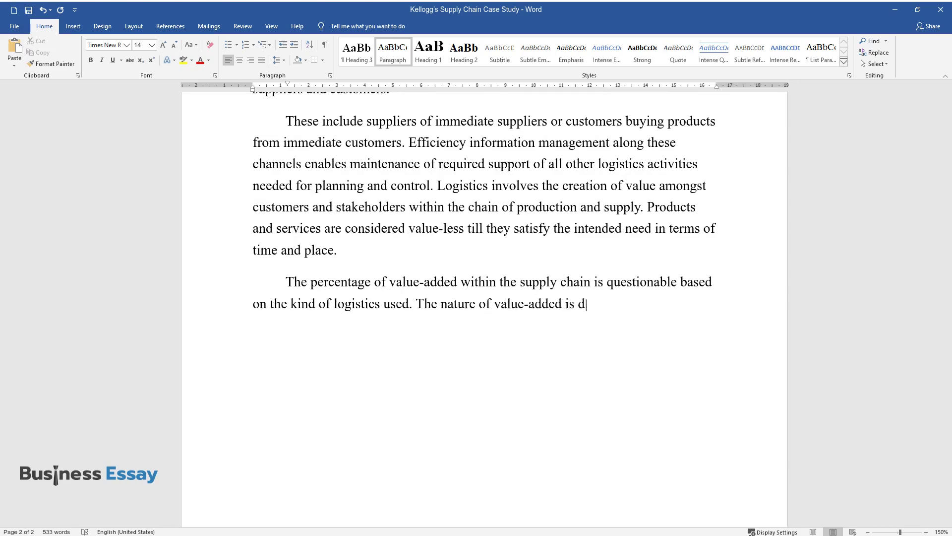
text(ependent on the willingness of cus)
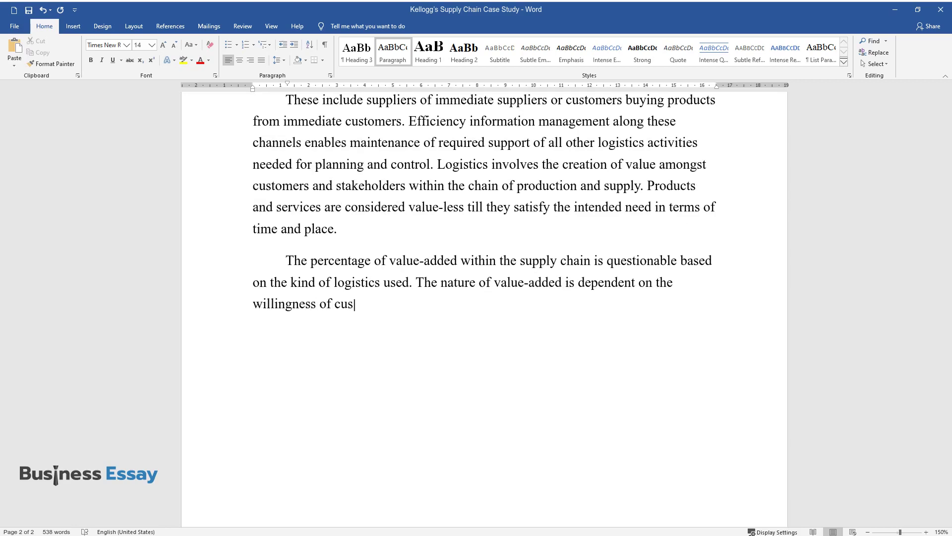
text(tomers to pay more for provided pr)
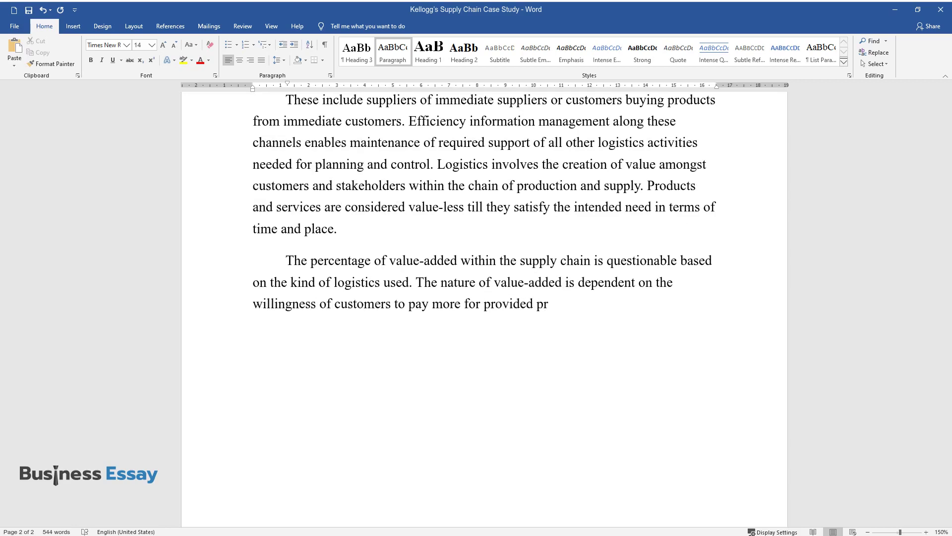
text(oducts and services. Customers usu)
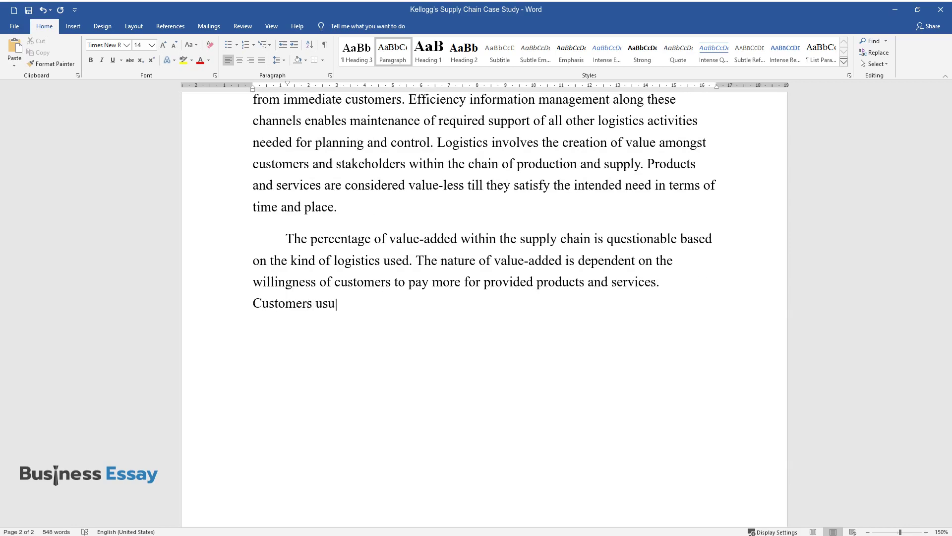
text(ally expect rapid processing and d)
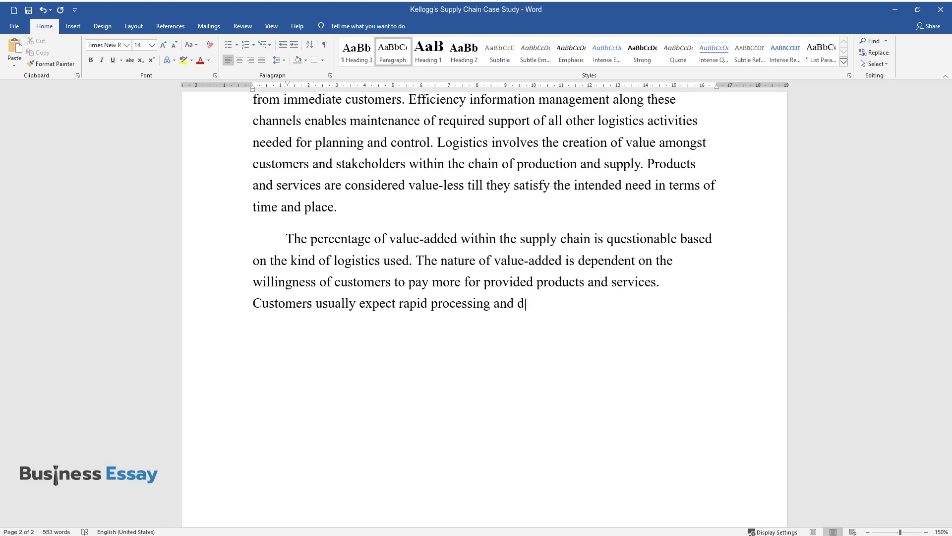
text(elivery of their orders, calling f)
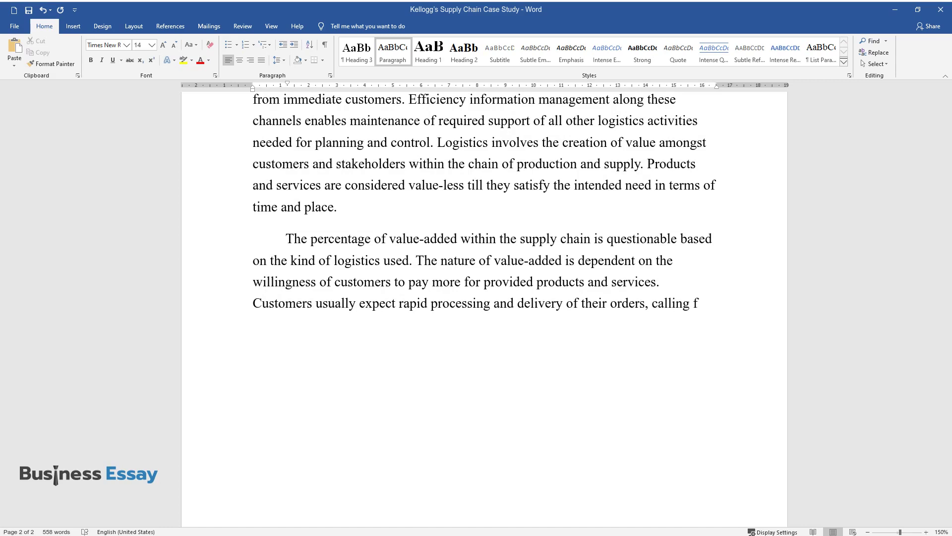
text(or firms to embrace world-class l)
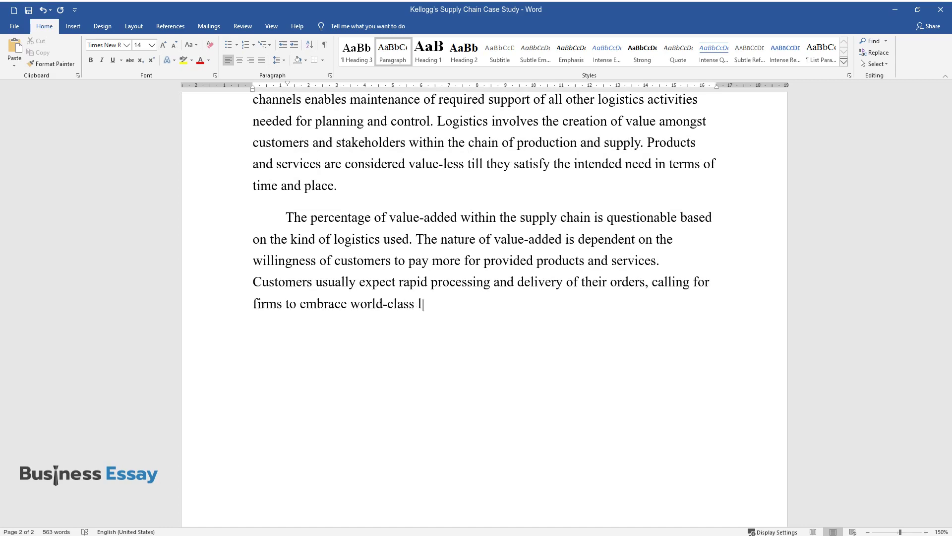
text(ogistics performances within the d)
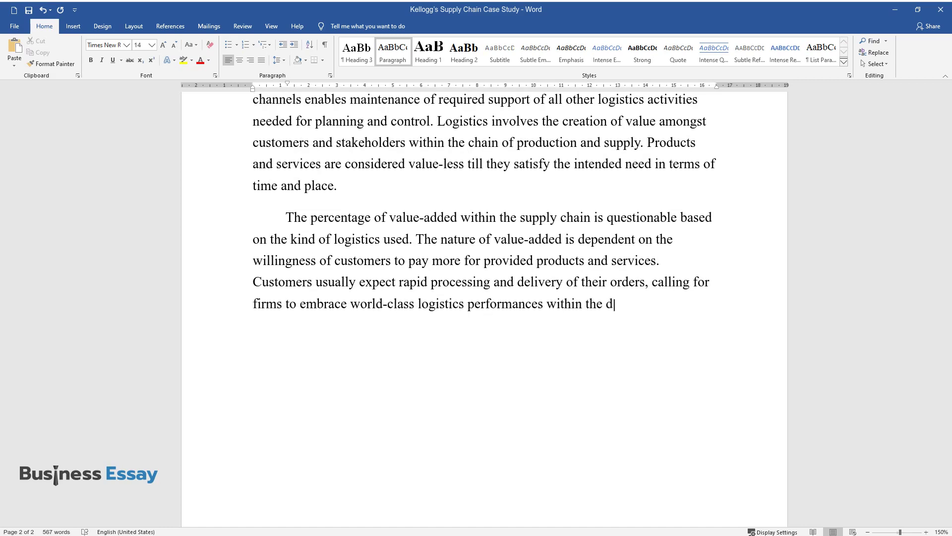
text(omestic and international markets.)
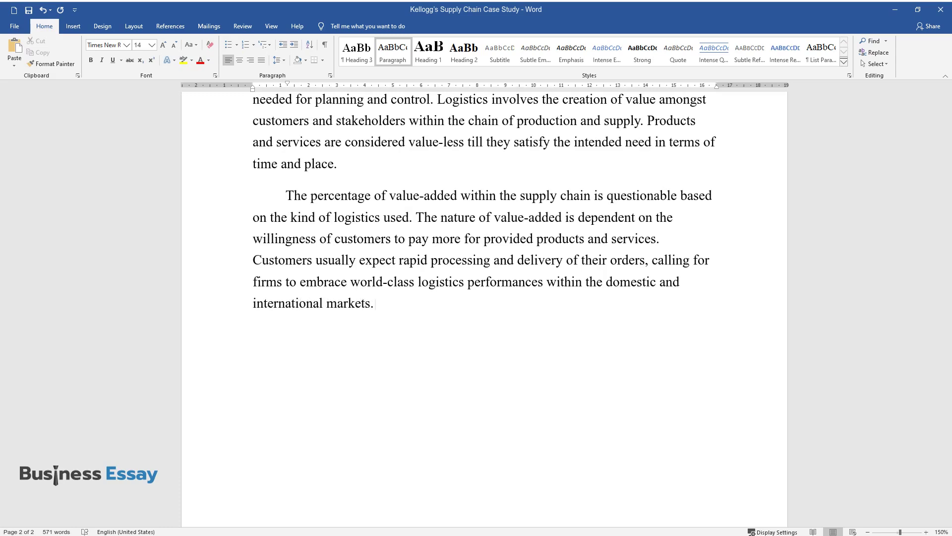
text( Such demand has made firms to de)
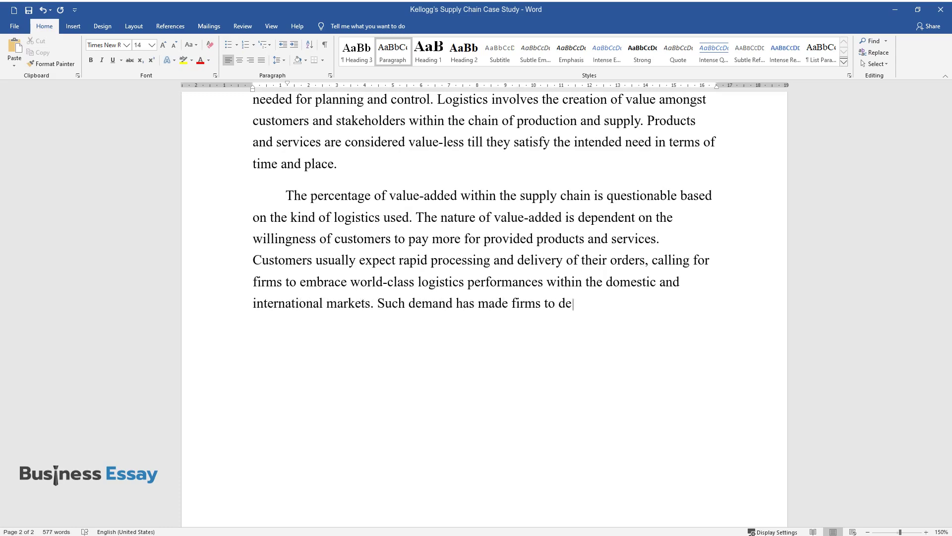
text(velop global strategies based on product de)
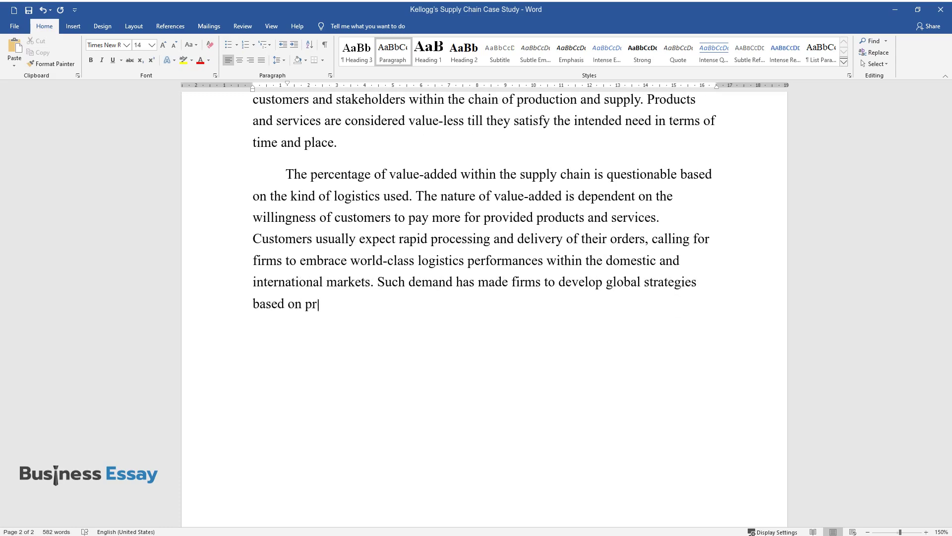
text(sign and the availability)
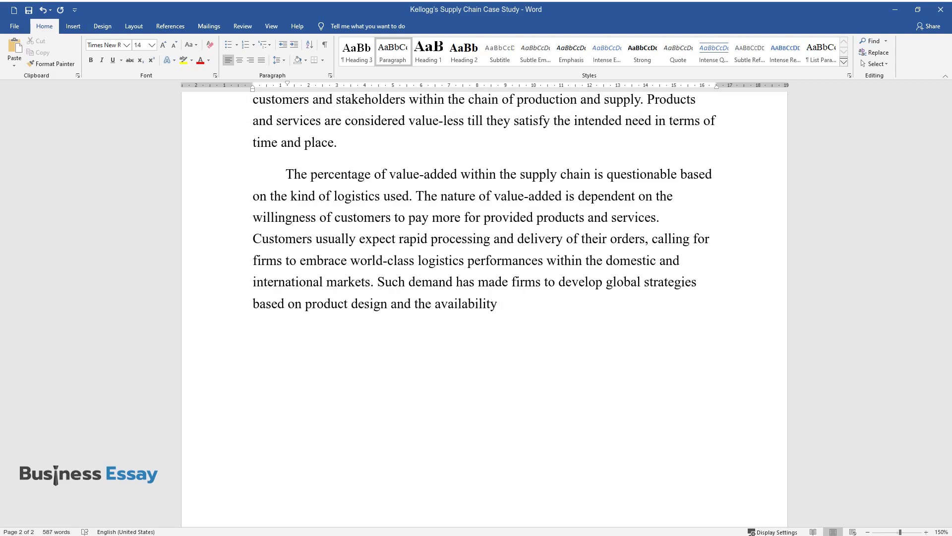
text( of low-cost raw materials as well )
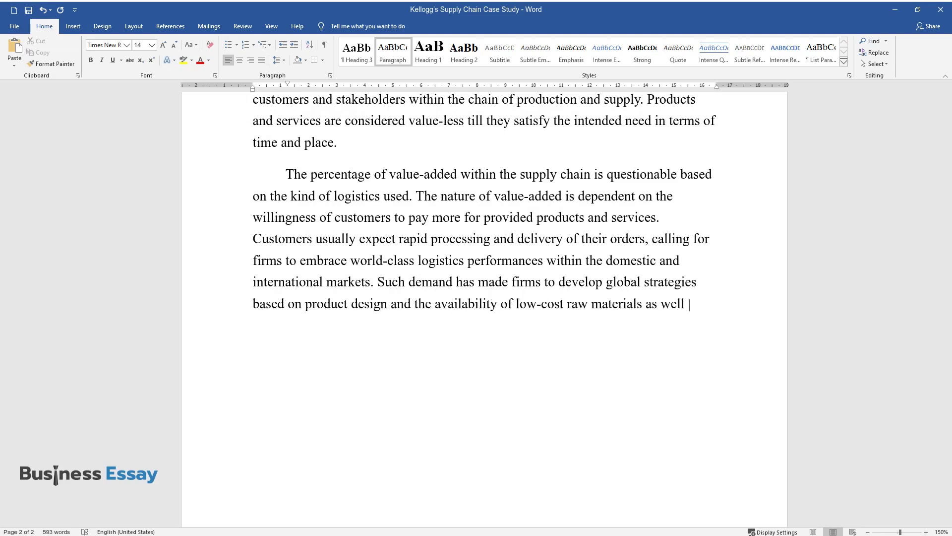
text(as labor.)
key(Return)
Write the globalization paragraph ending 'operational costs to add value.' and insert a page break
text(The a)
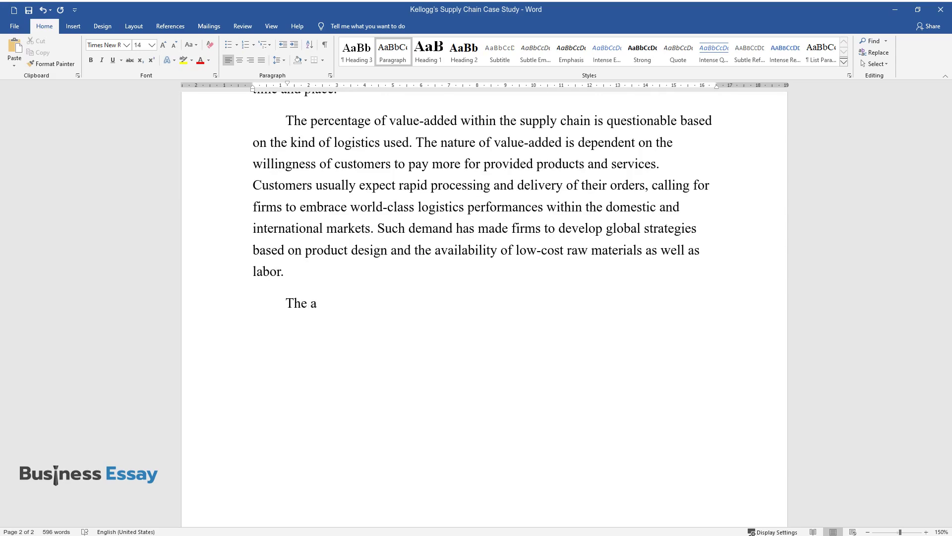
text(ct of globalization and internatio)
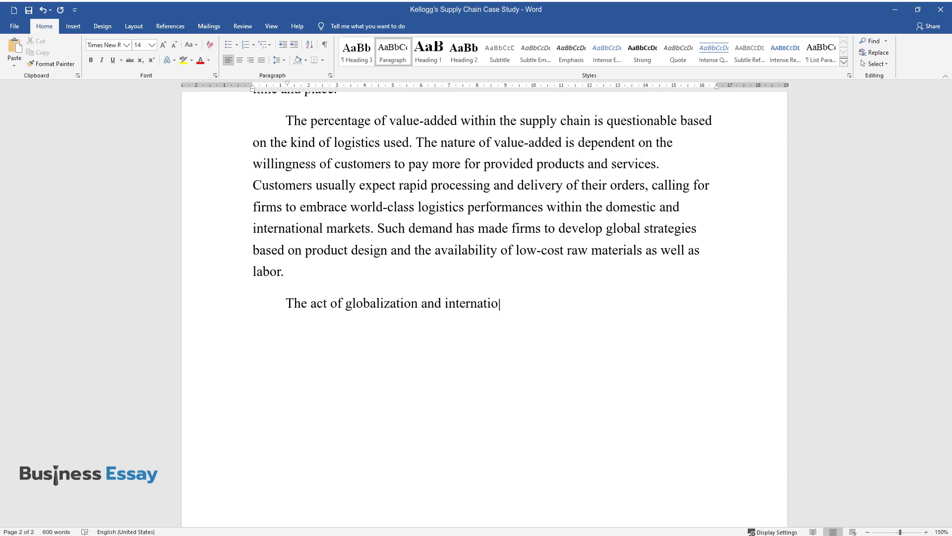
text(nalization of companies usually d)
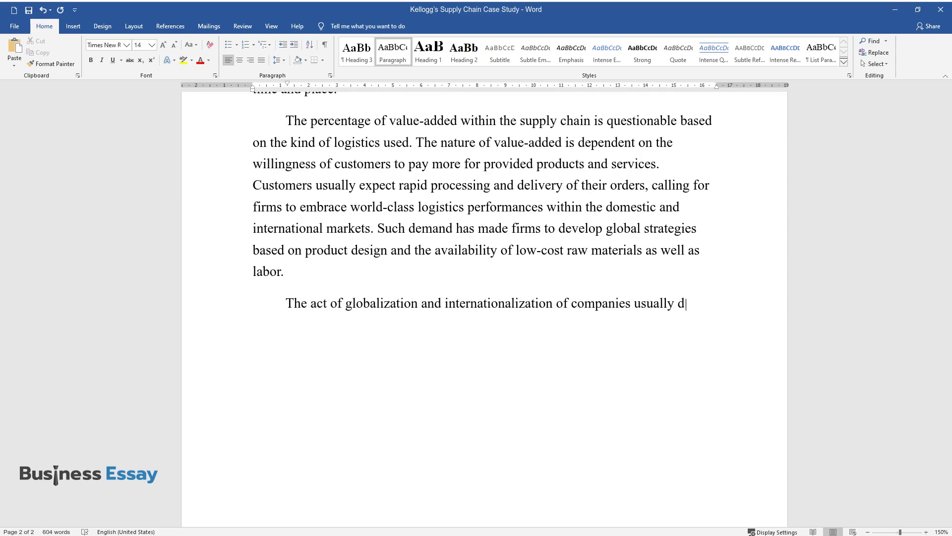
text(epends on logistics performance a)
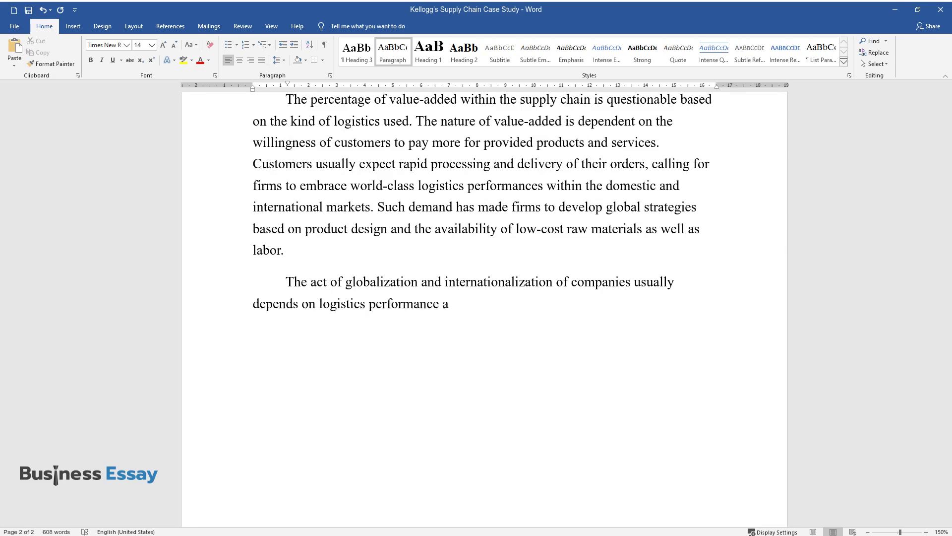
text(nd accumulated costs. However, int)
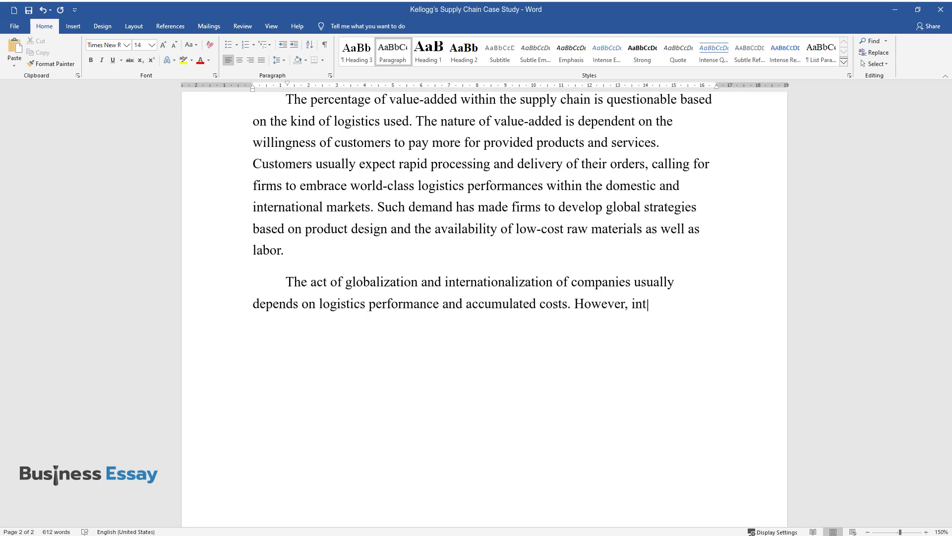
text(egration of the supply chain in s)
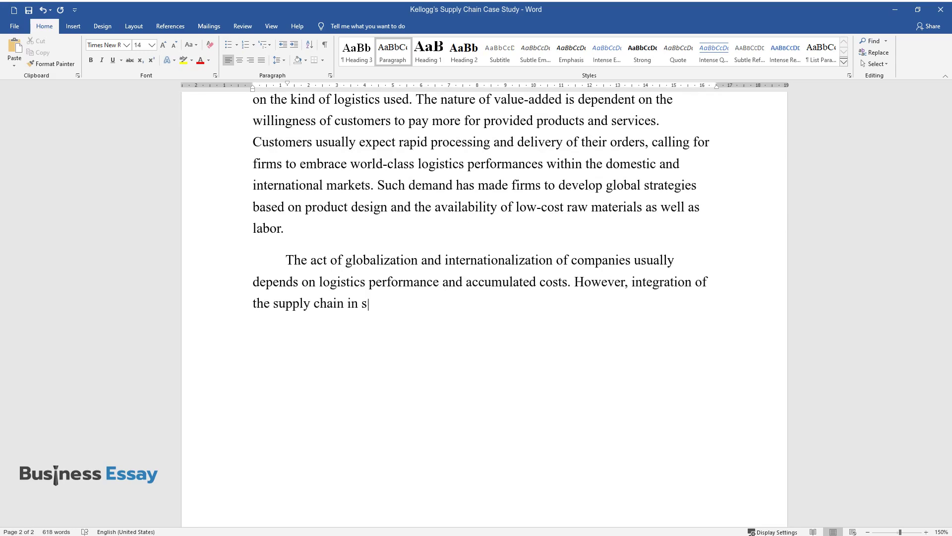
text(uch circumstances works based on)
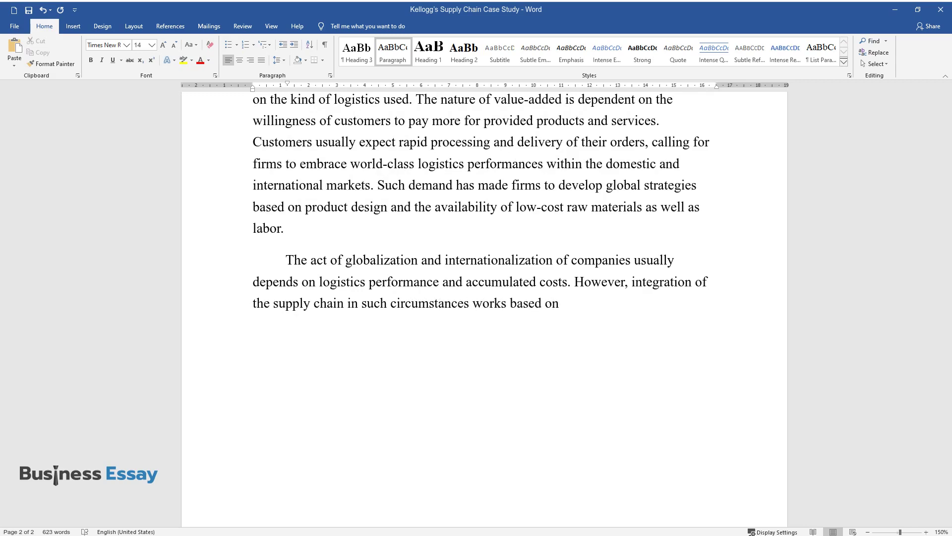
text( the nature of strategic positioning applie)
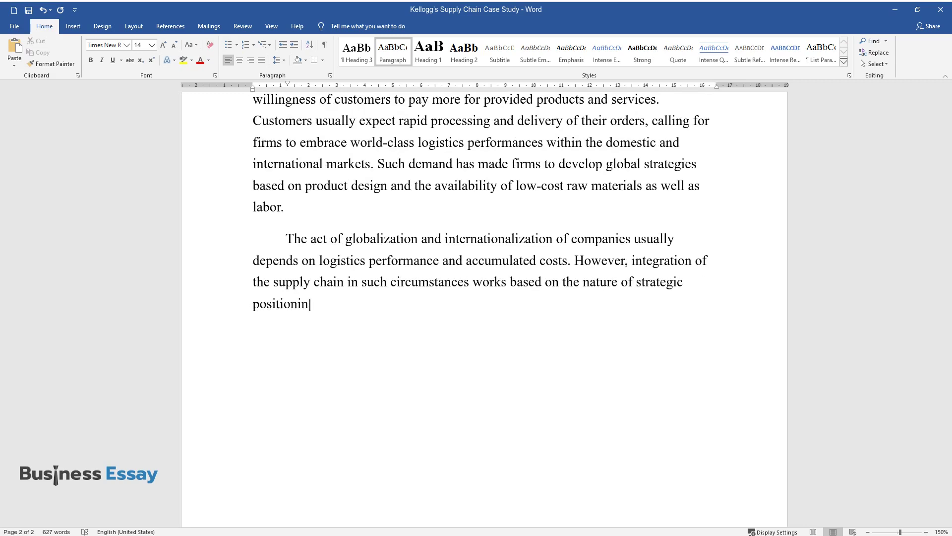
text(d for the organization. F)
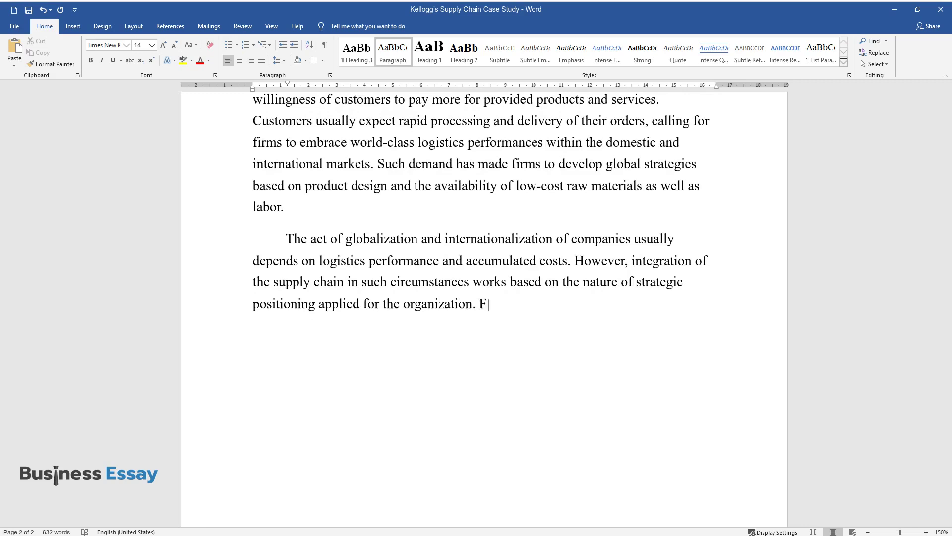
text(irms target an increase in their)
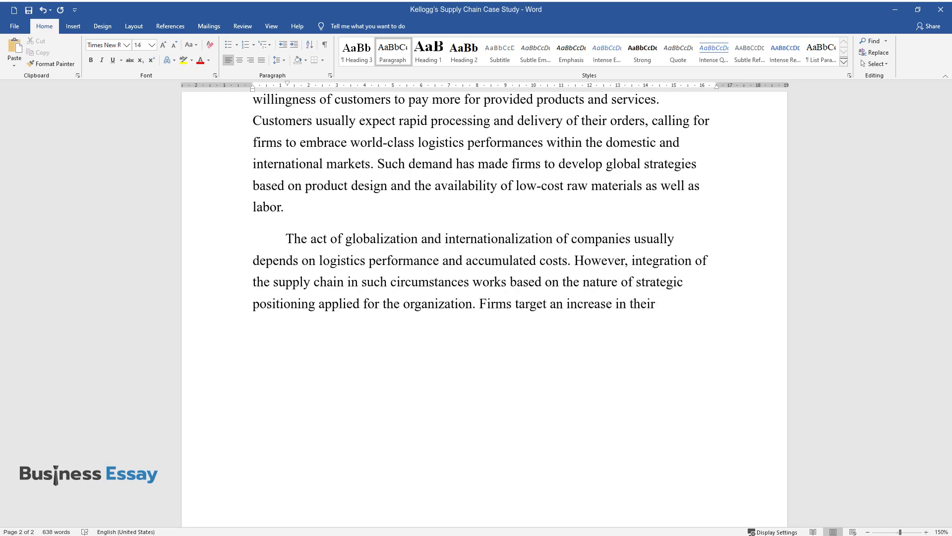
text( profits hence ending up utilizing)
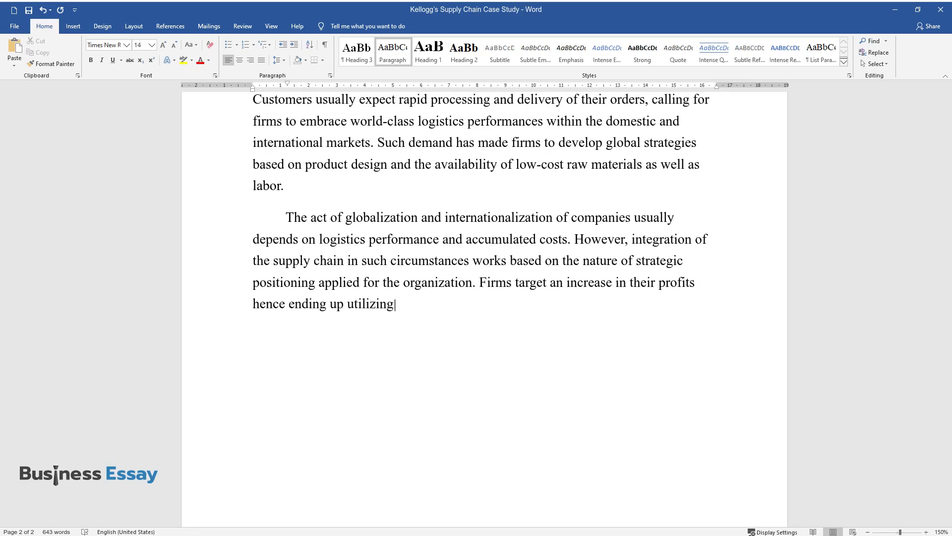
text( foreign suppliers and using forei)
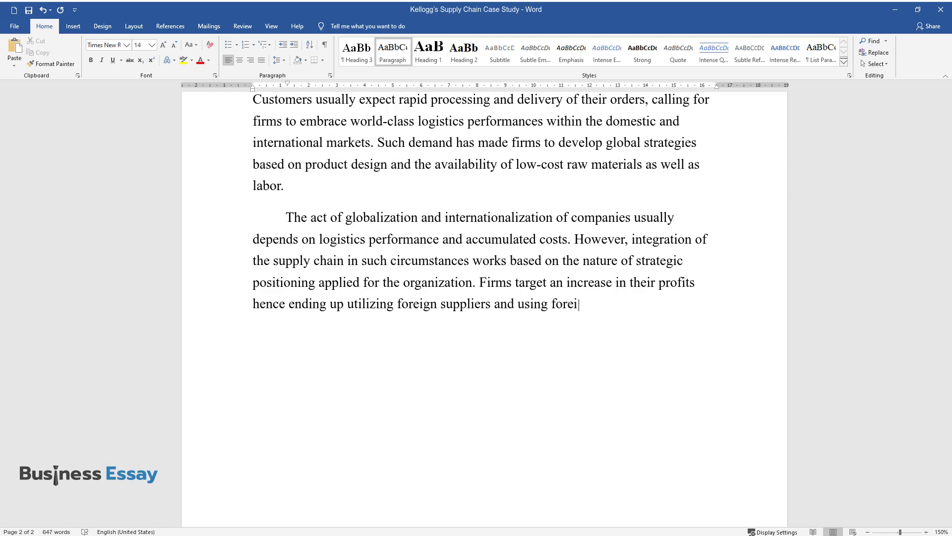
text(gn destinations as motivating factors within the )
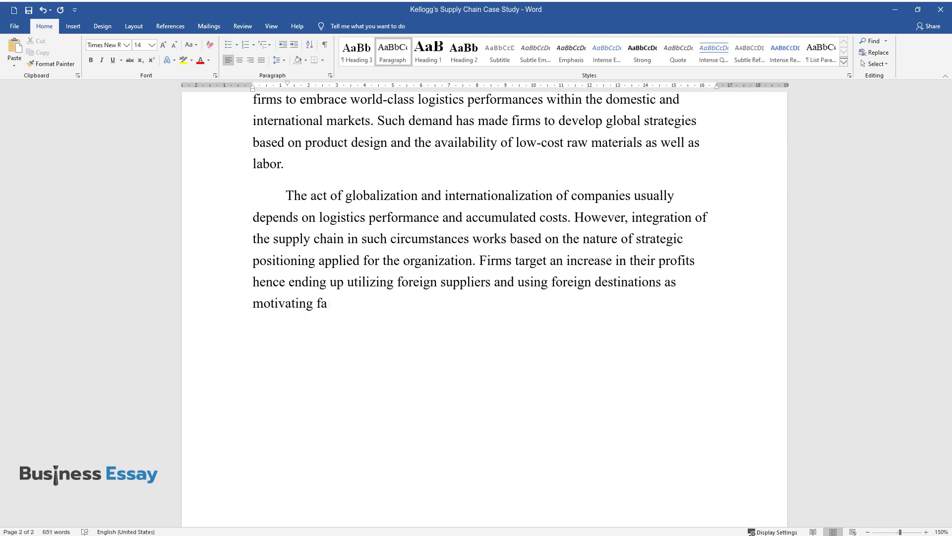
text(supply chain. How)
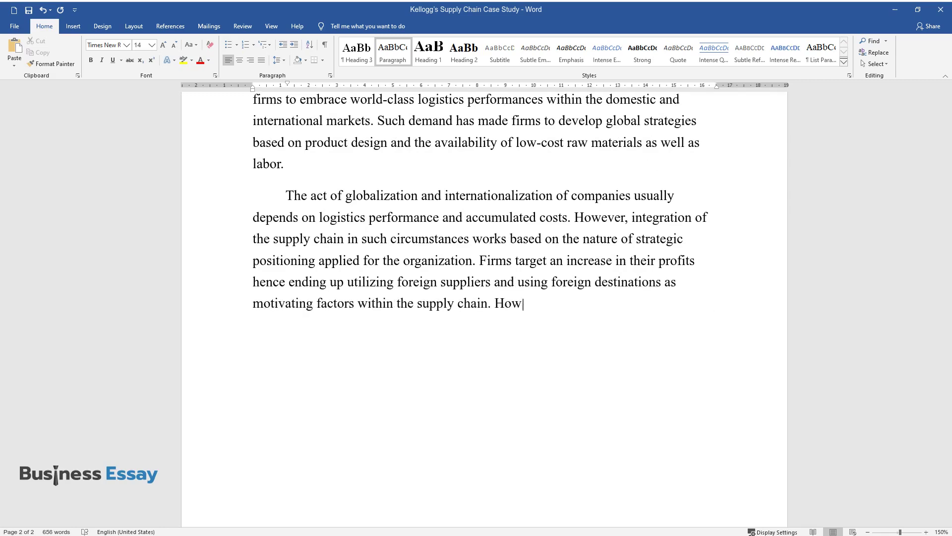
text(ever, such outsourcing processes c)
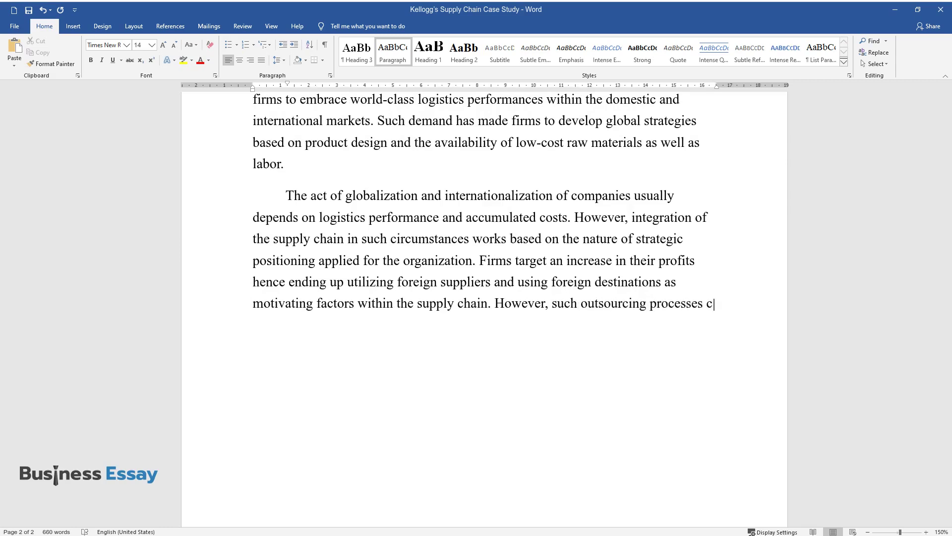
text(all for high-level management pro)
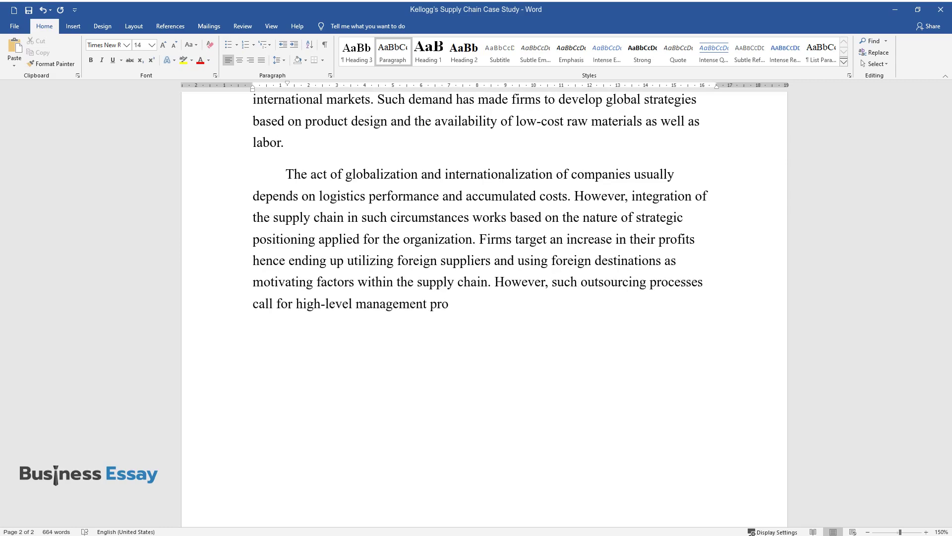
text(cesses on operational costs to ad)
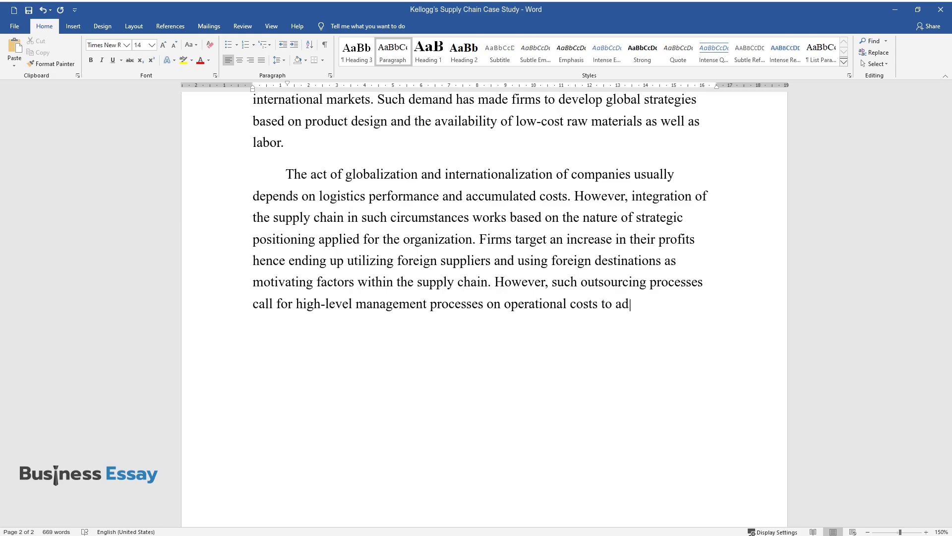
text(d value.)
key(ctrl+Return)
Add the 'Conclusion' heading and paragraph ending 'higher sales margins.', then begin the next paragraph
text(Conclusion)
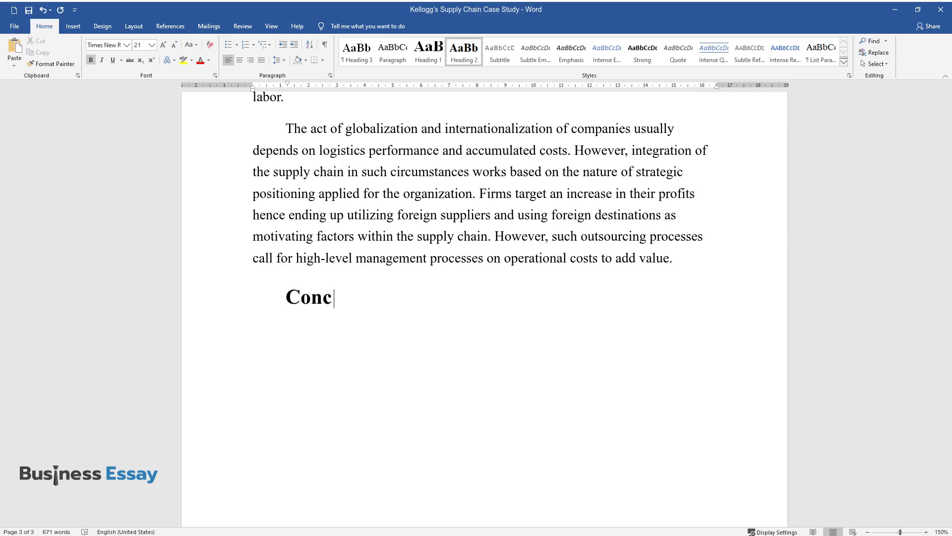
key(Return)
text(In )
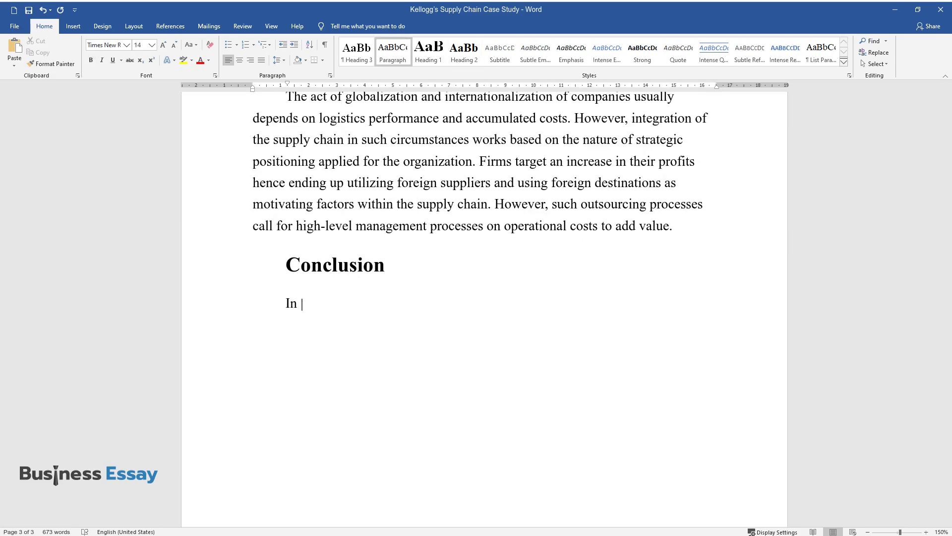
text(this case study, it can be recogniz)
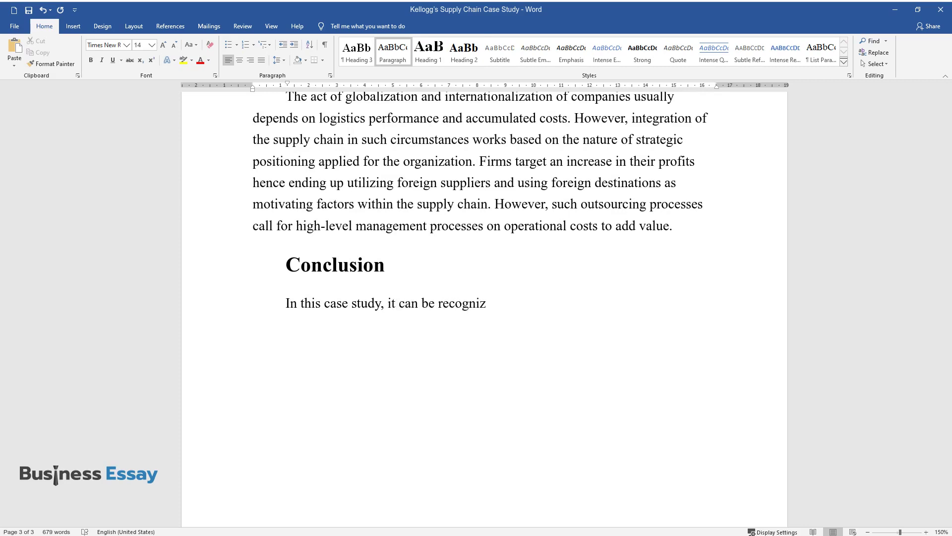
text(ed that Kellogg's spends a lot of re)
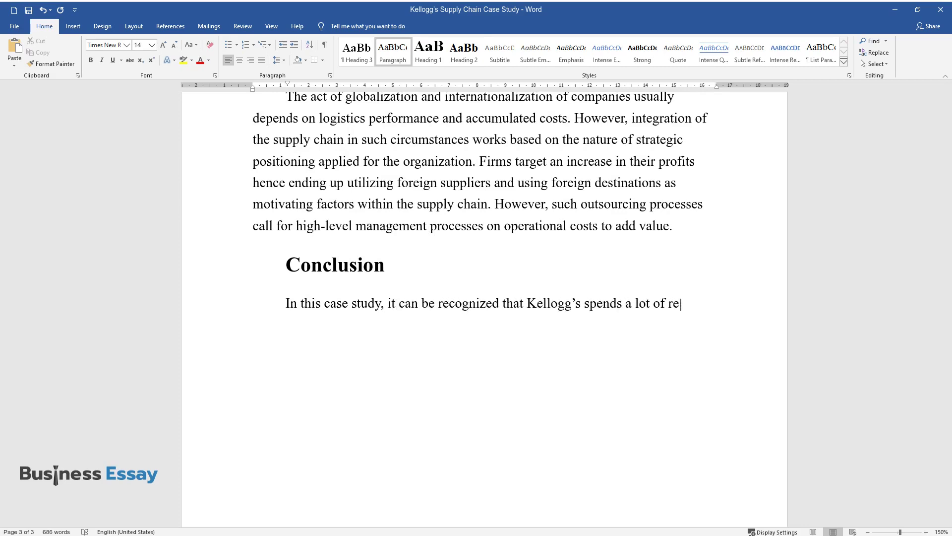
text(sources and time in differentiating )
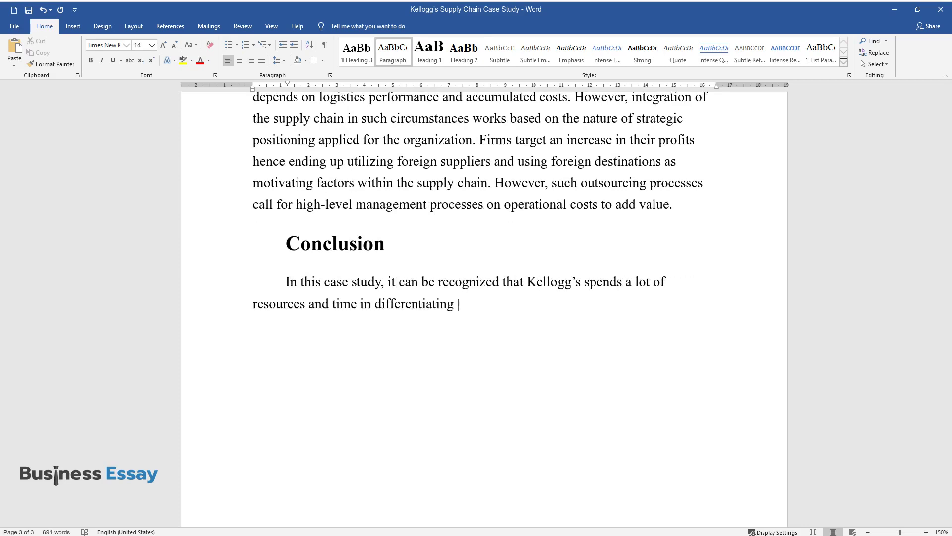
text(their products from those of like co)
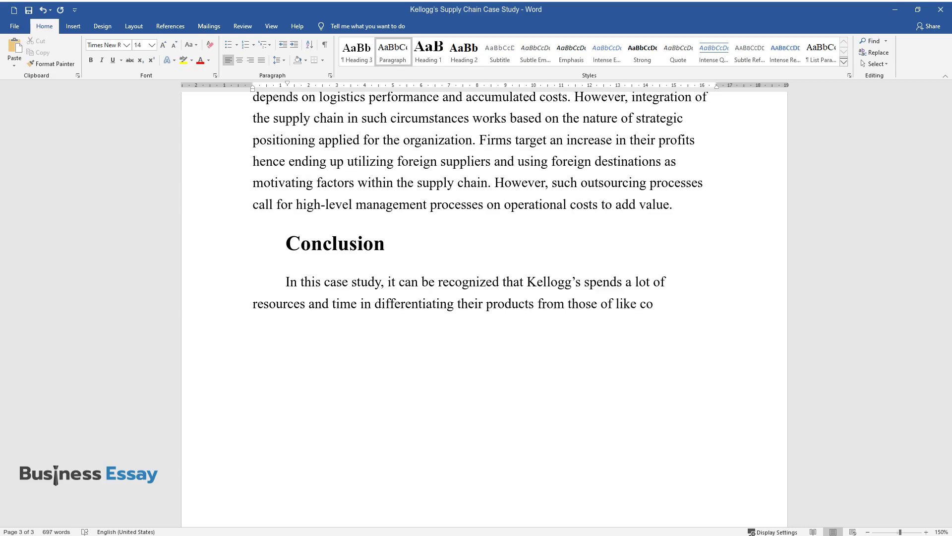
text(mpetitors within the market. It can)
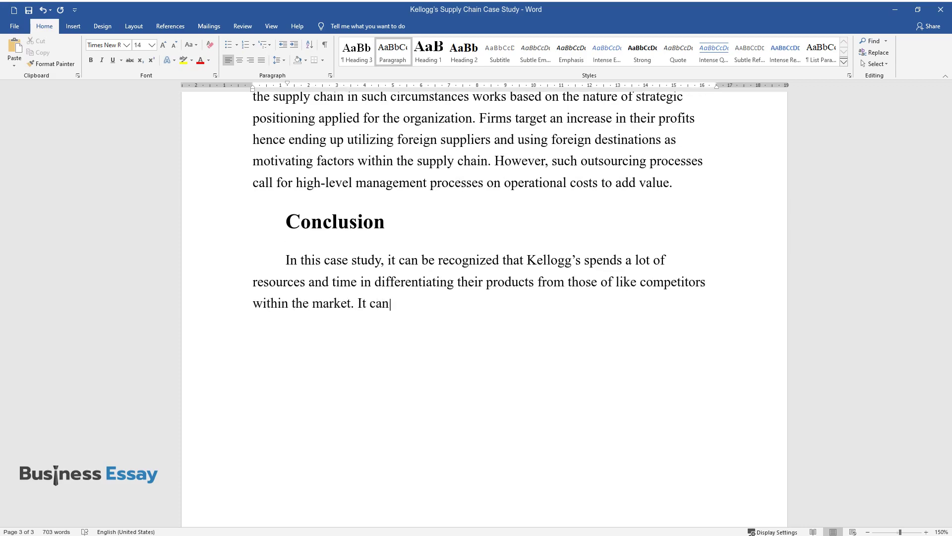
text( be realized that logistics affect v)
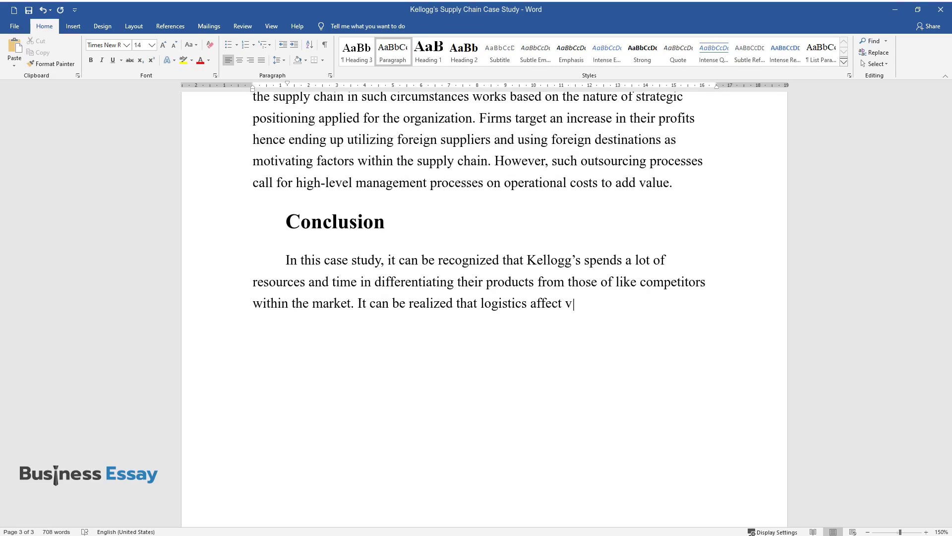
text(ital processes within a firm's supply channel)
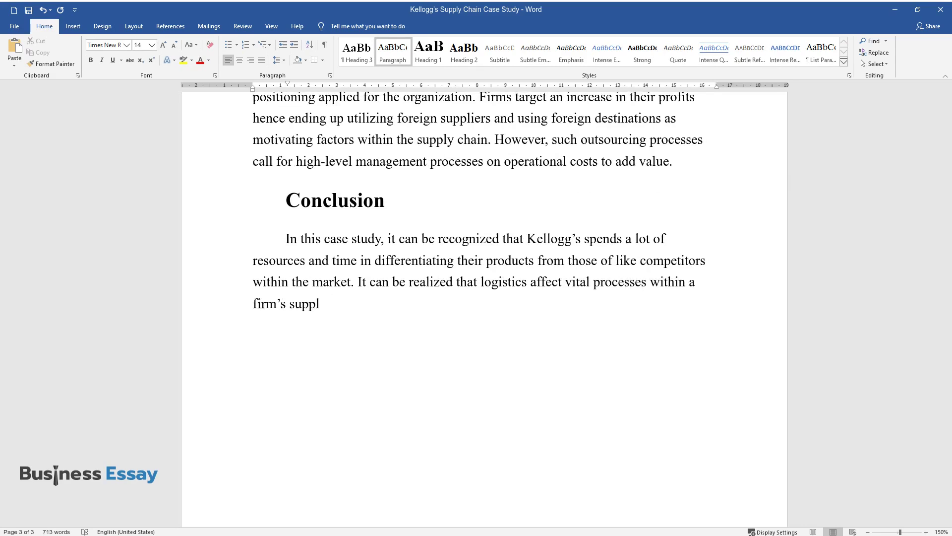
text(s, yielding different leve)
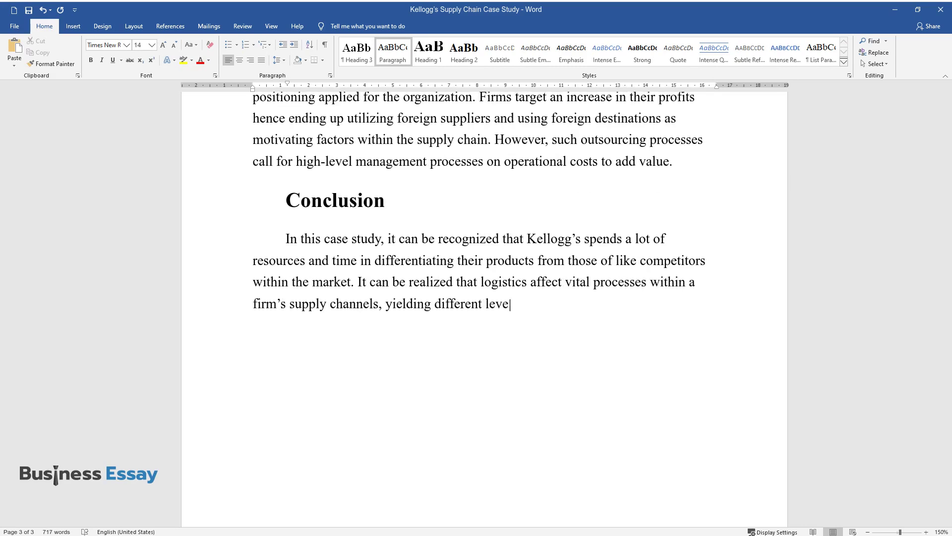
text(ls of customer services capable of o)
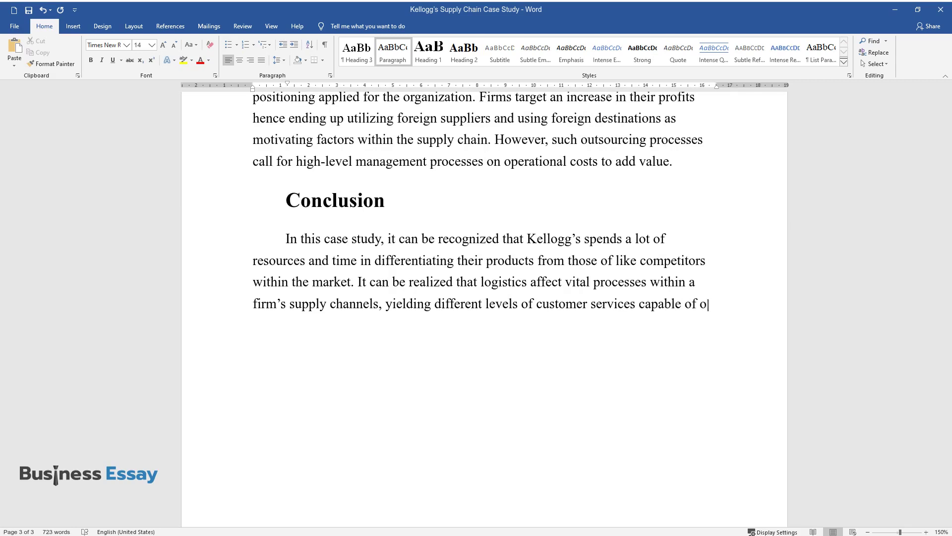
text(perating in different market segmen)
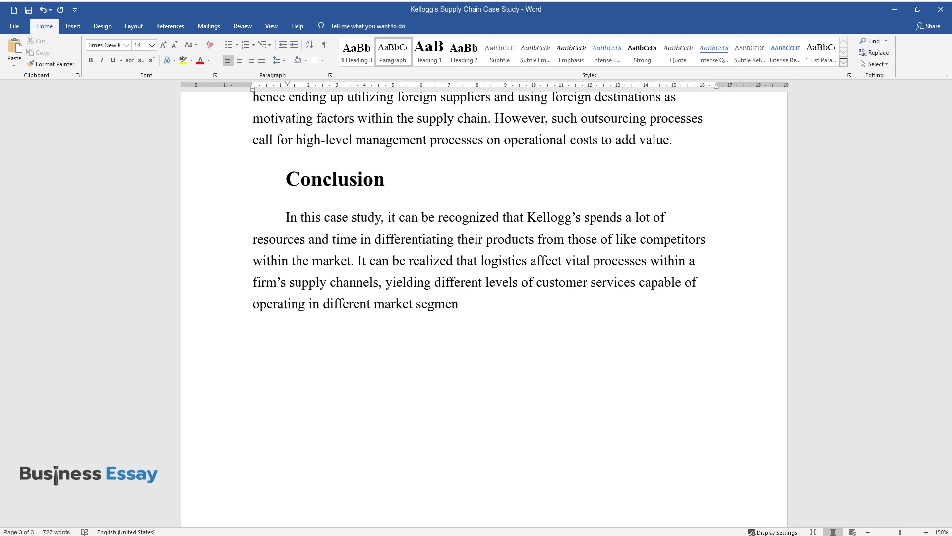
text(ts. Improved operations assist in in)
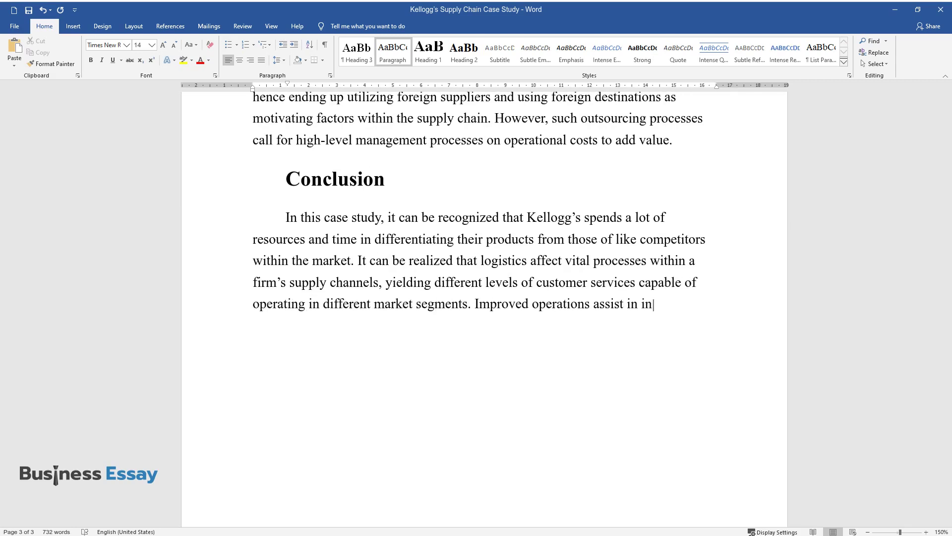
text(creasing market share and profits th)
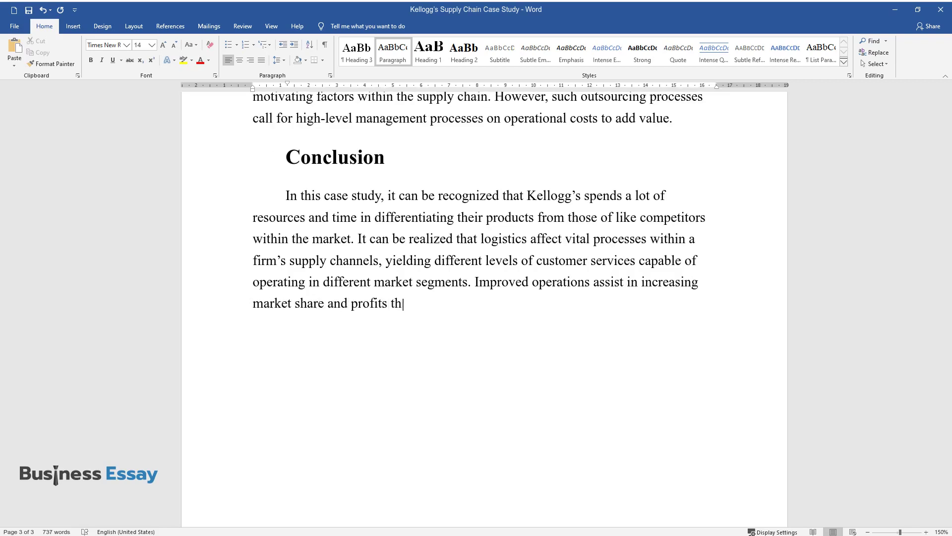
text(rough the generation of higher sales)
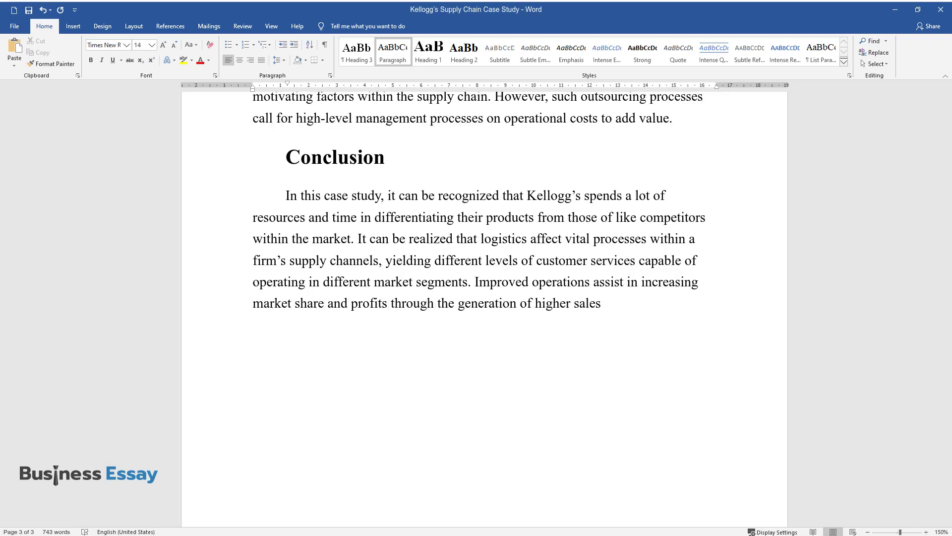
text( margins.)
key(Return)
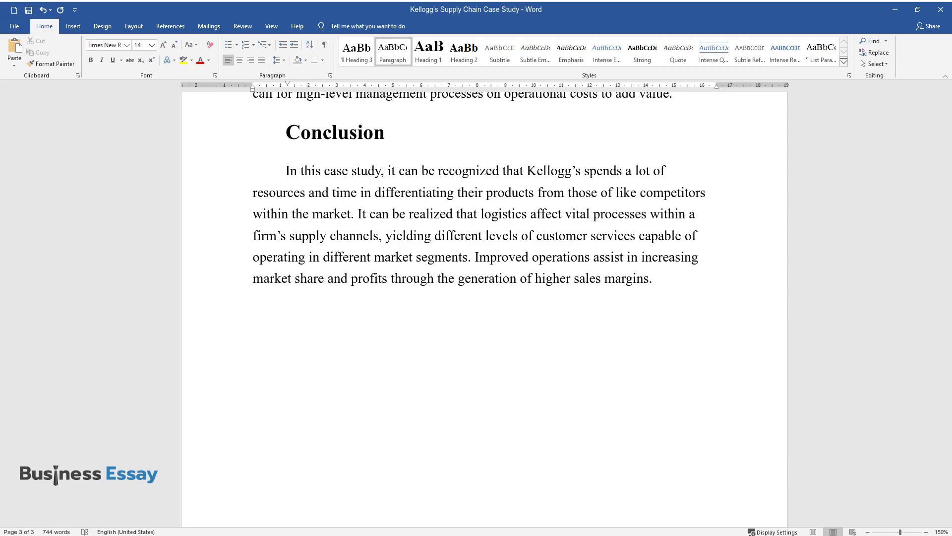
text(Kellogg's case study reveals the)
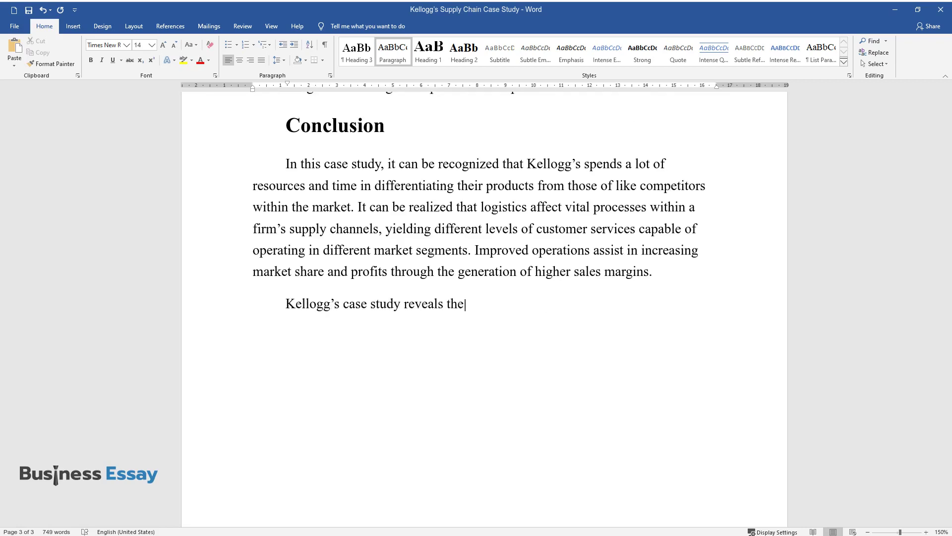
text( nature of value business operatio)
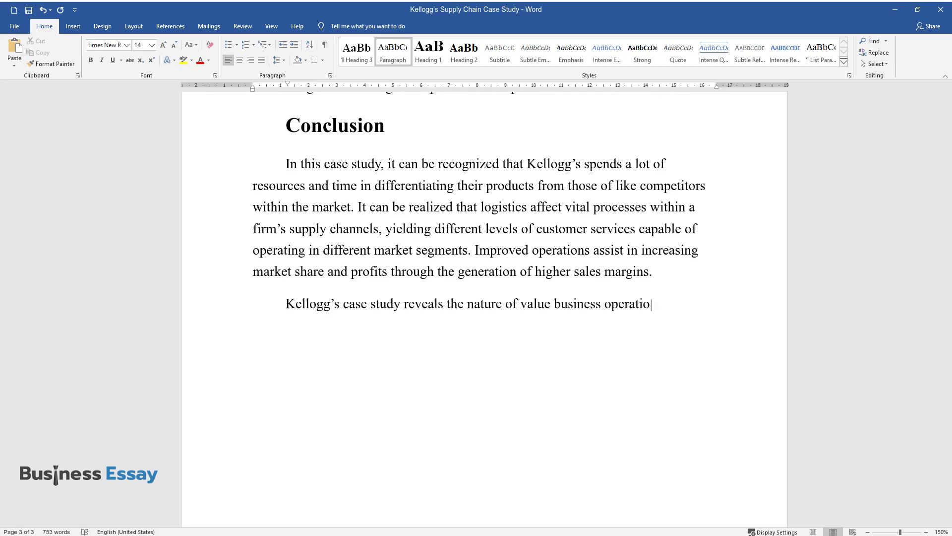
text(ns create in products and services)
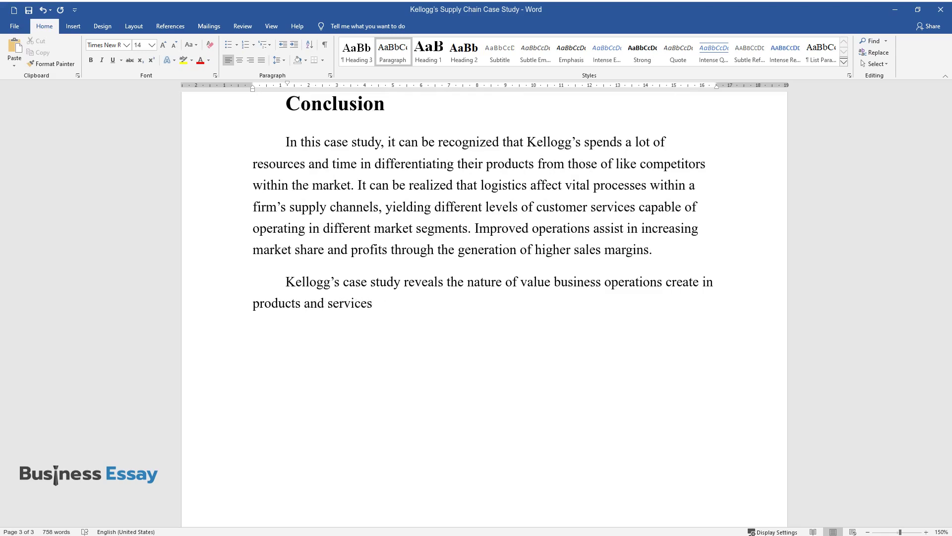
text(. In the manufacturing process, th)
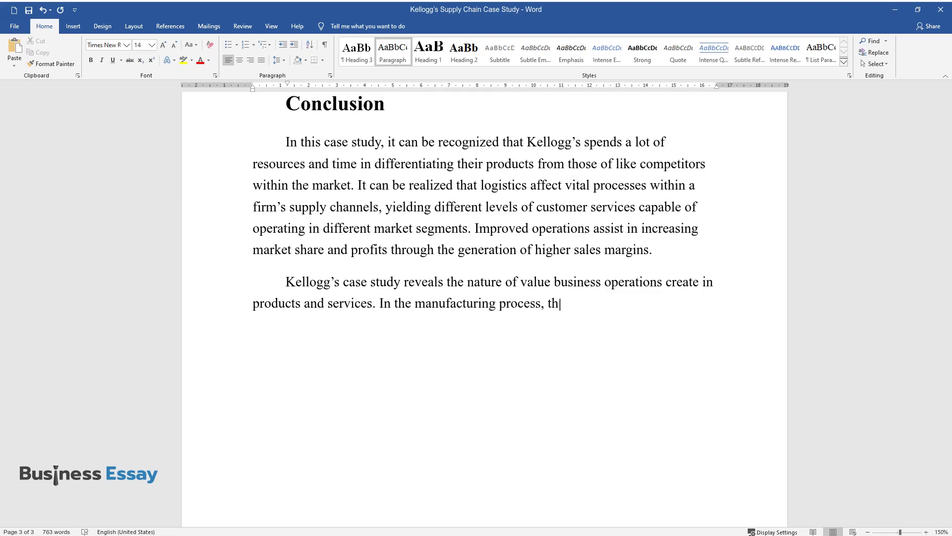
text(e form value is created in the process of converting inputs)
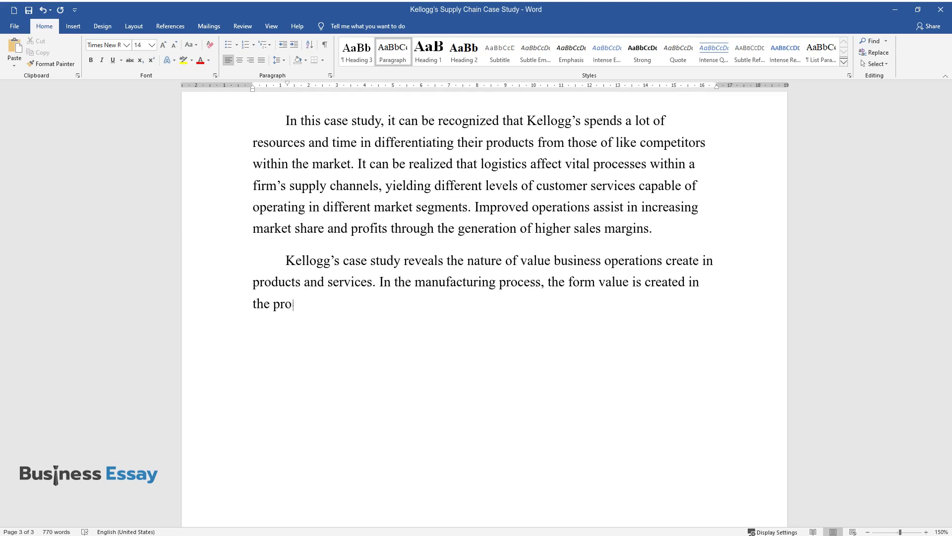
text( to appro)
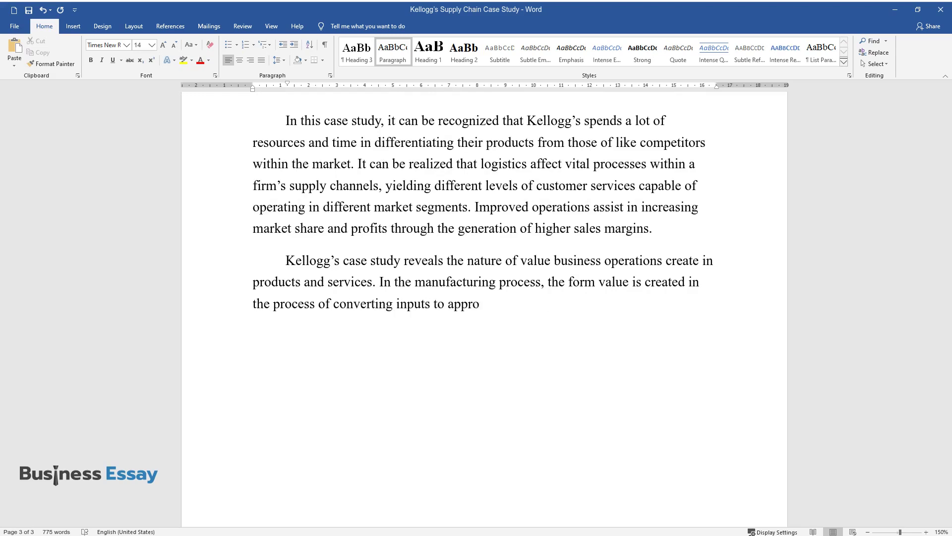
text(priate outputs. Secondly, time and)
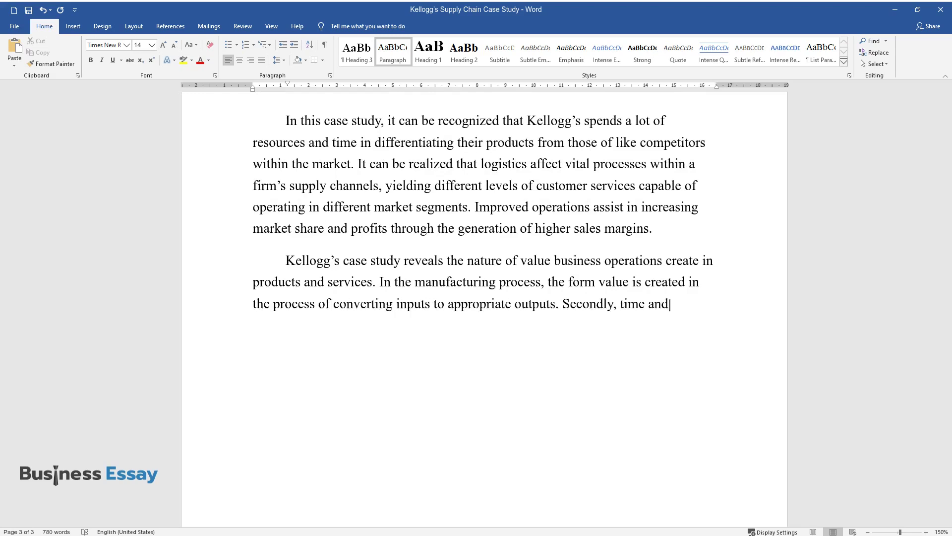
text( place value are controlled by log)
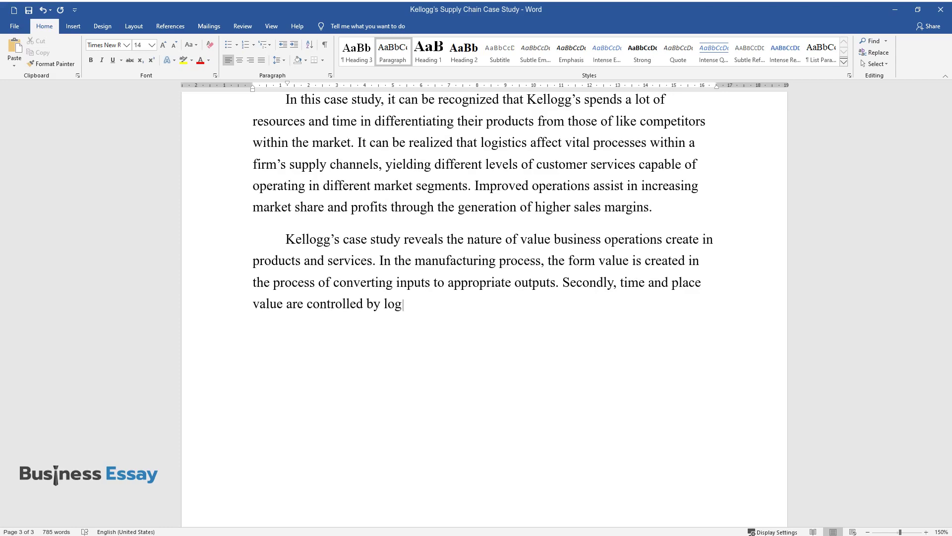
text(istics since they involve efficie)
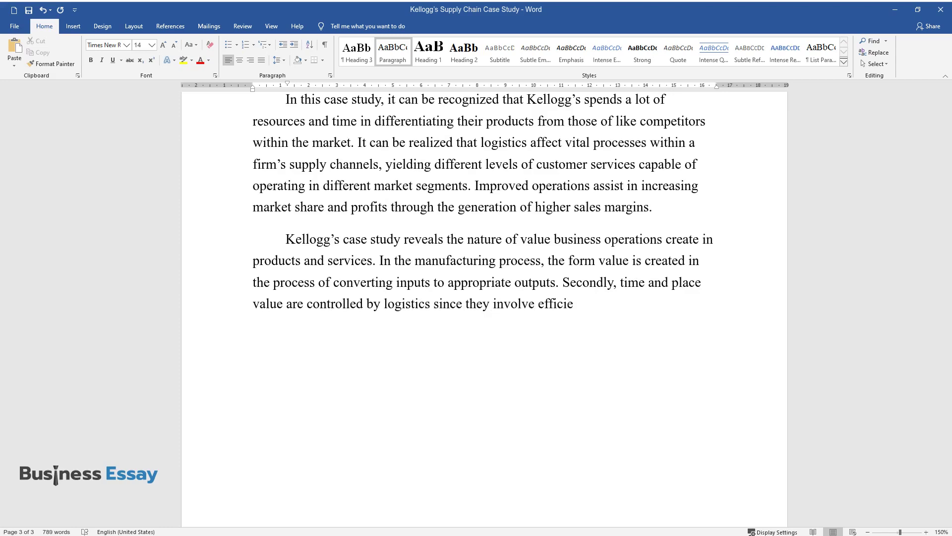
text(nt flows in transportation, information as )
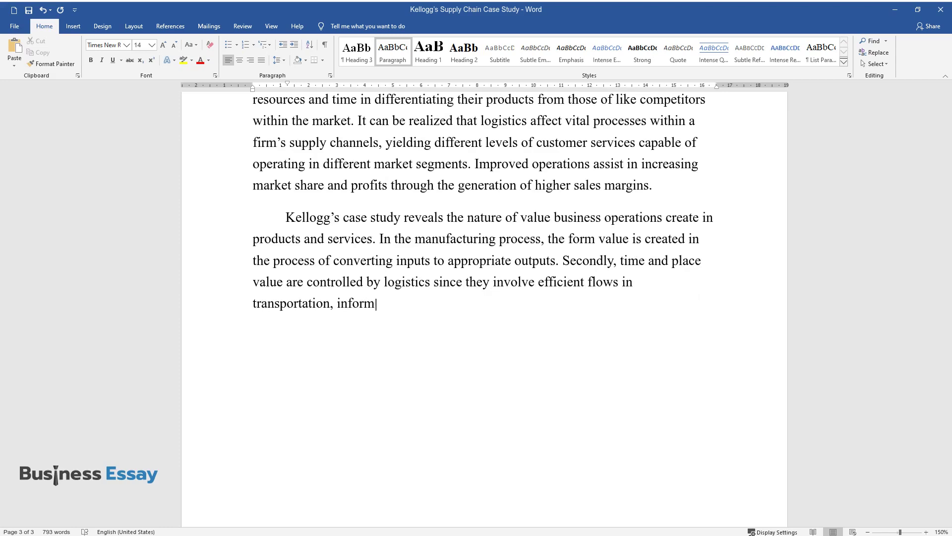
text(well as inventory. Thirdl)
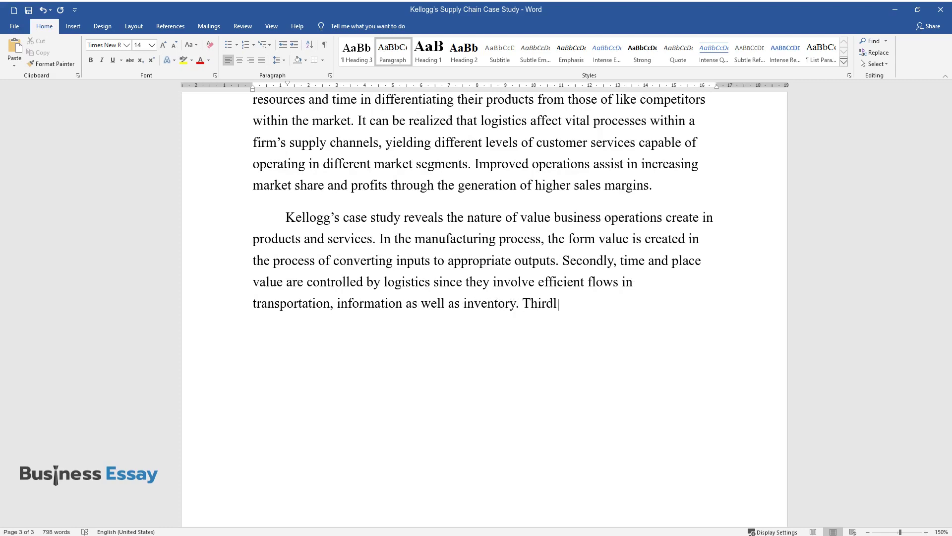
text(y, possession value is created in the proce)
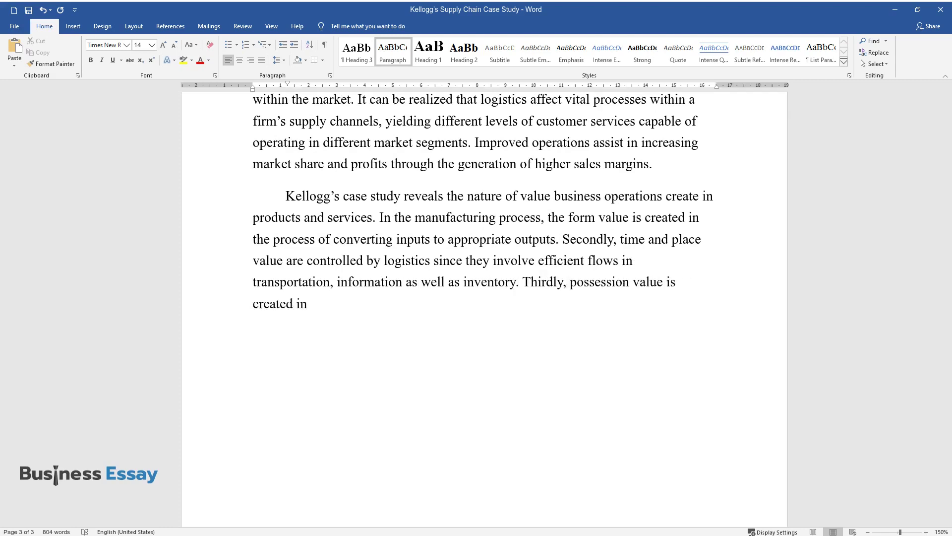
text(ss of assisting consumers)
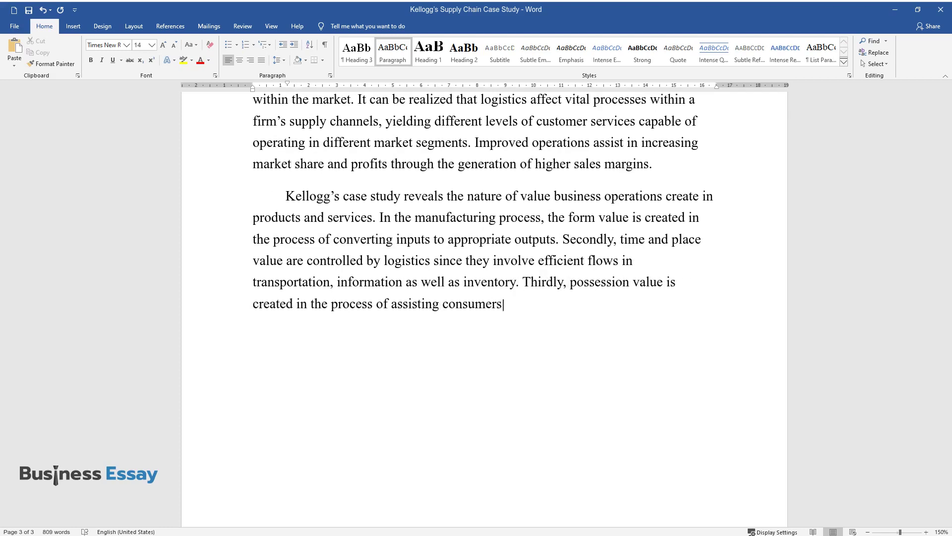
text( to acquire appropriate products )
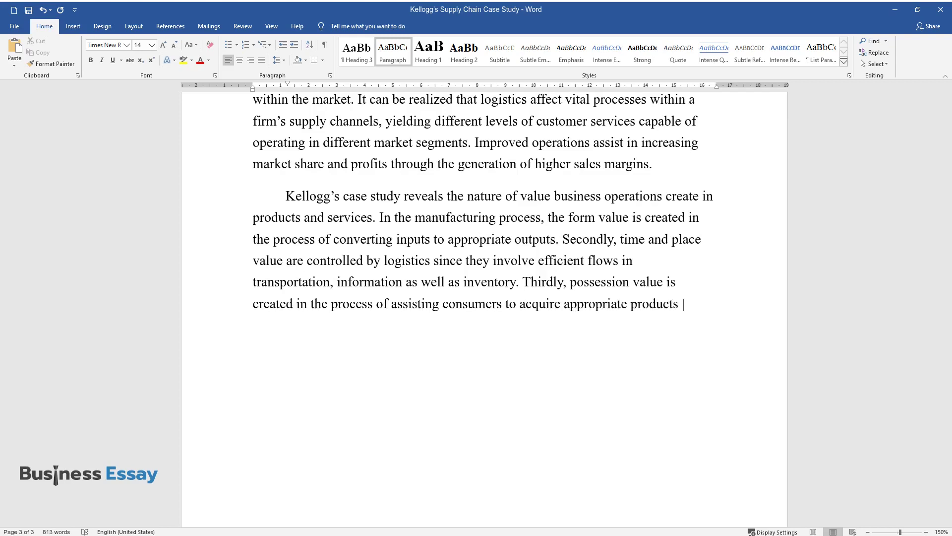
text(and services within recommended seg)
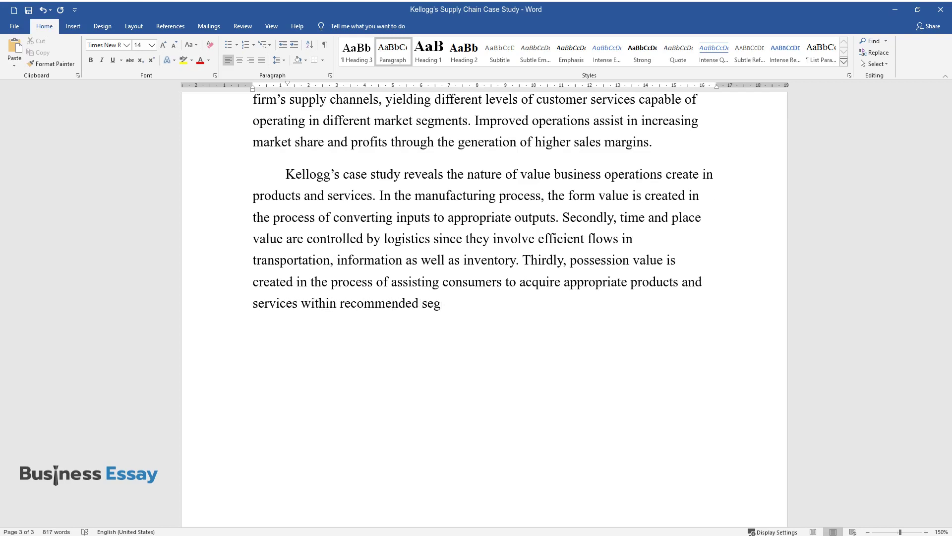
text(ments. Various mechanisms are used)
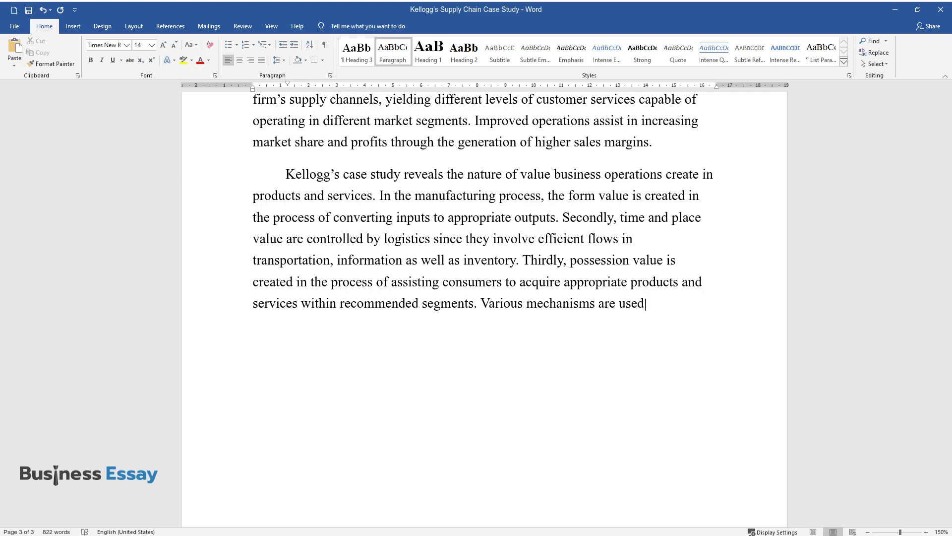
text( to achieve this value which inclu)
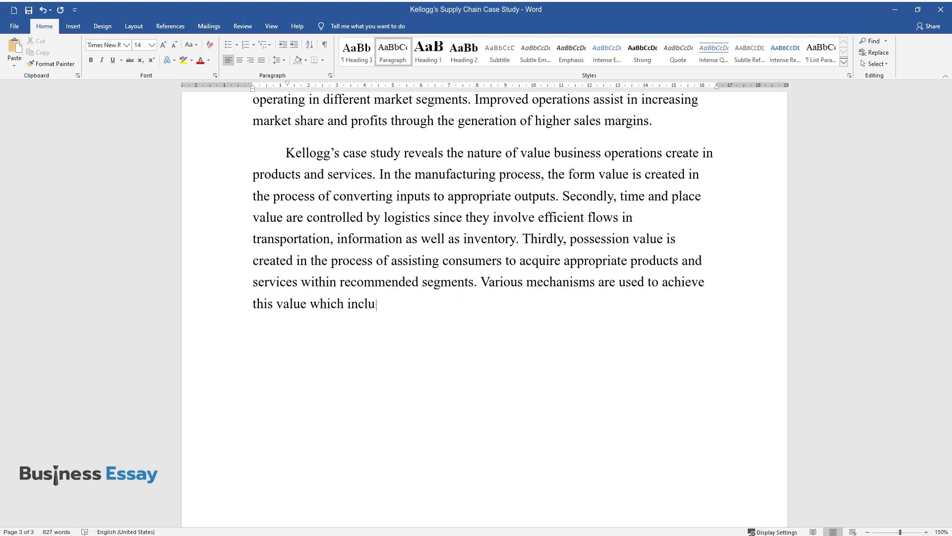
text(de; marketing communication mix, p)
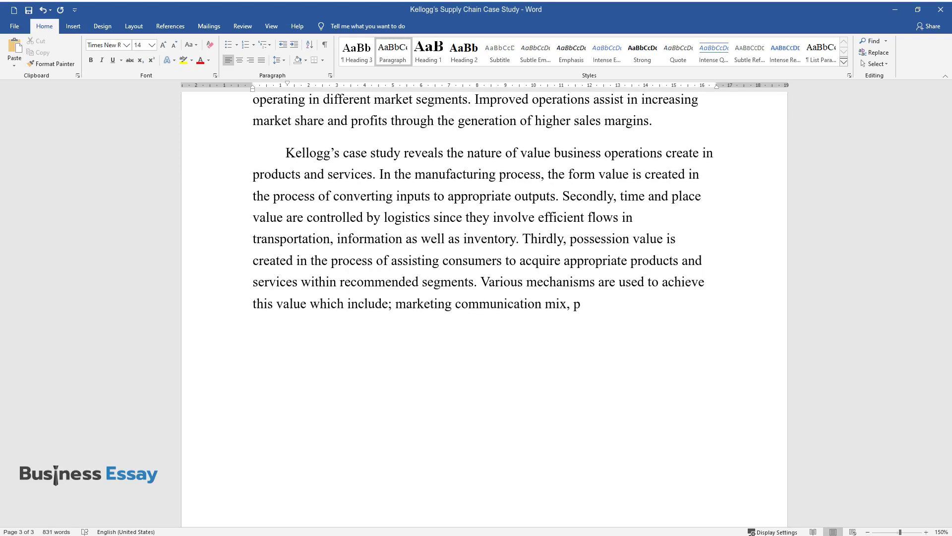
text(ricing techniques, and technical support w)
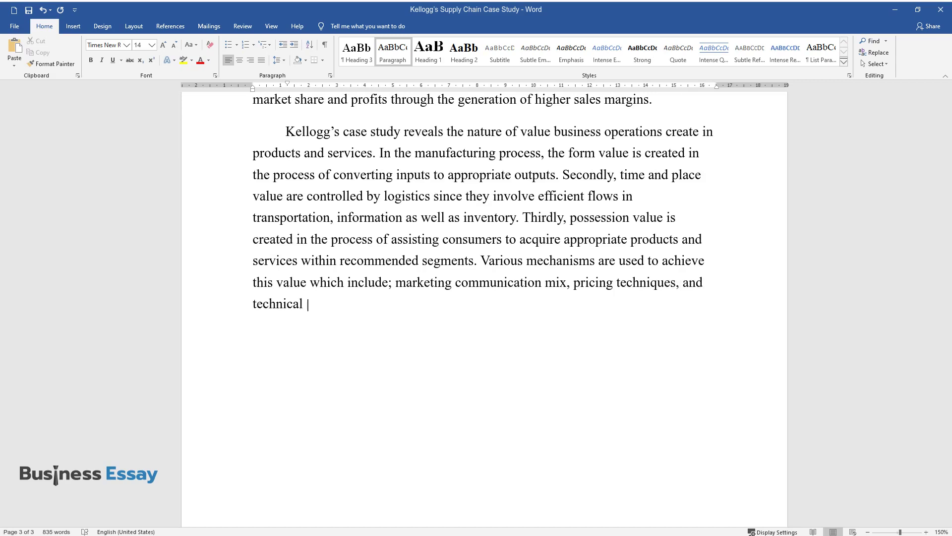
text(hich are controlled by th)
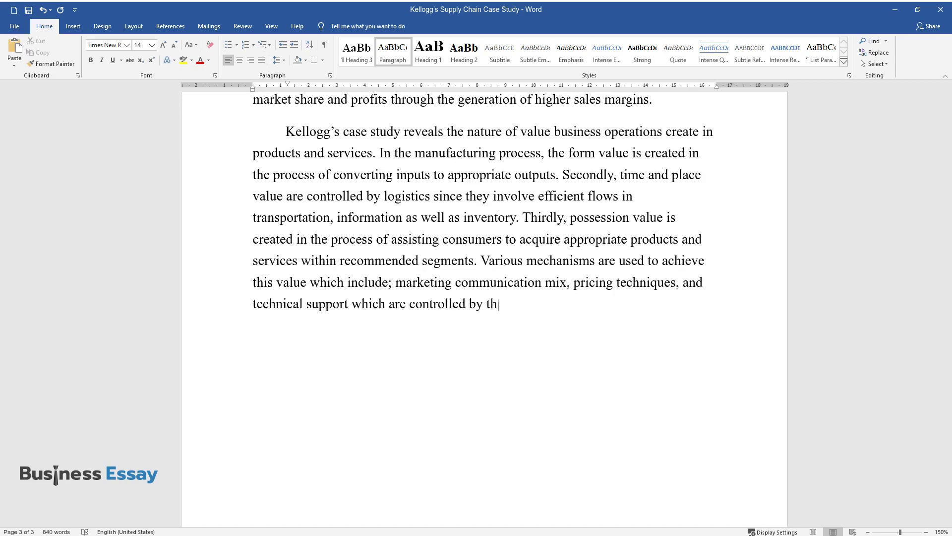
text(e management.)
text(The)
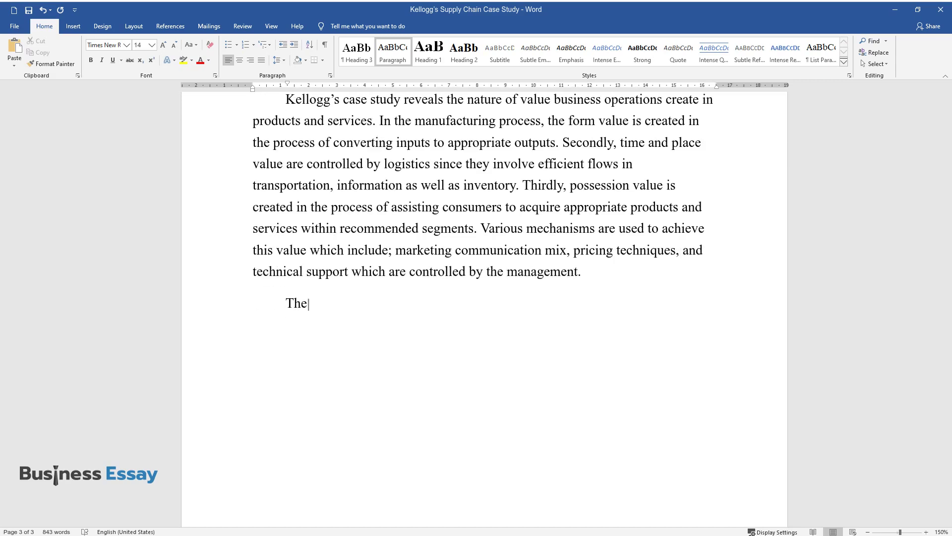
text( majority of consumers within the)
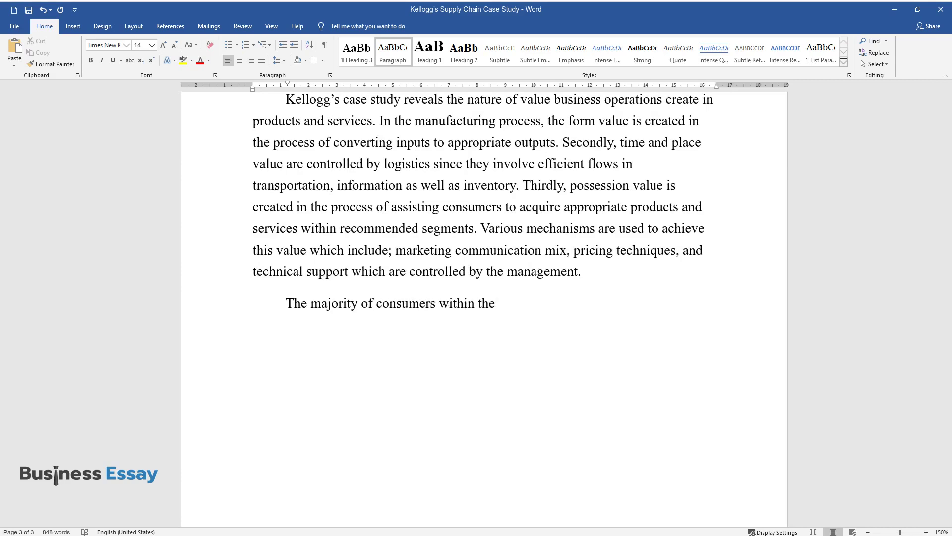
text( current global market, demand quick)
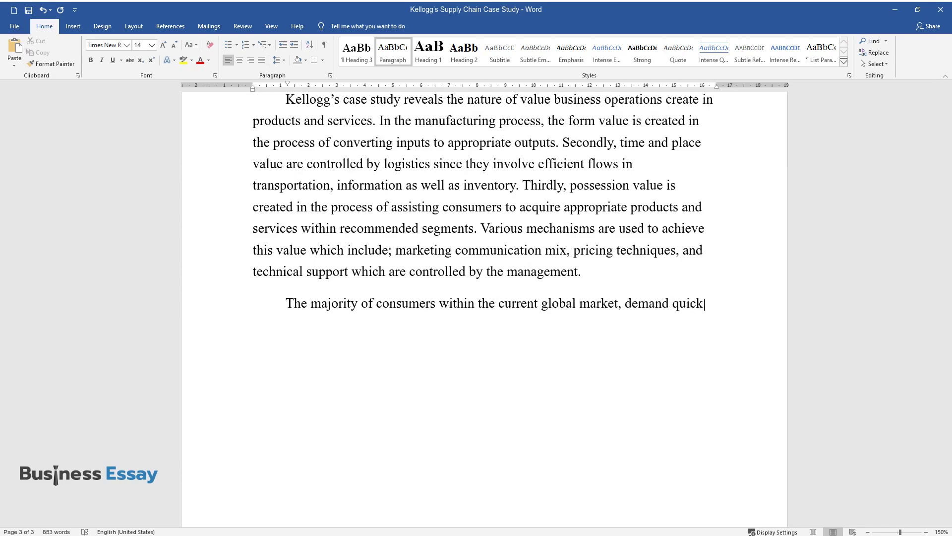
text( customized responses. This has se)
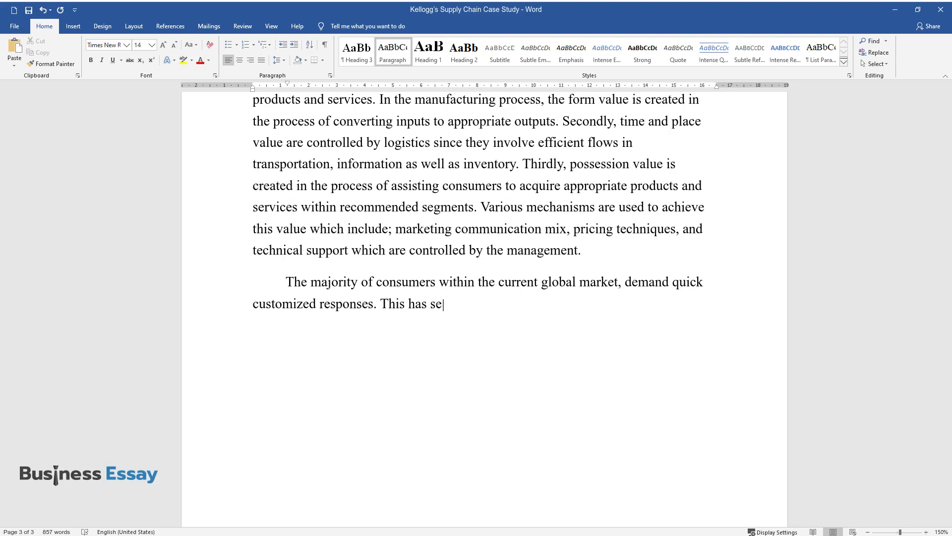
text(en an increase in the number of aut)
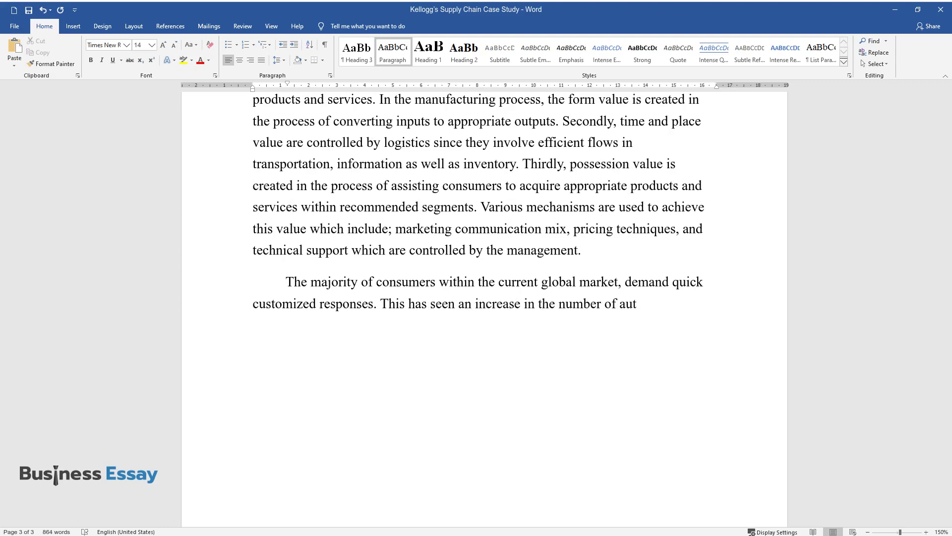
text(omated and computerized systems su)
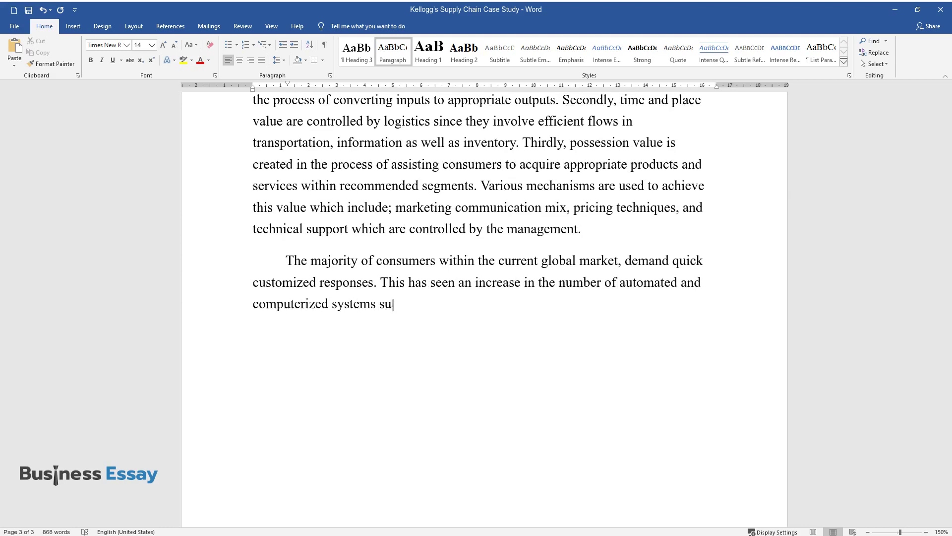
text(ch as the Internet increasing possi)
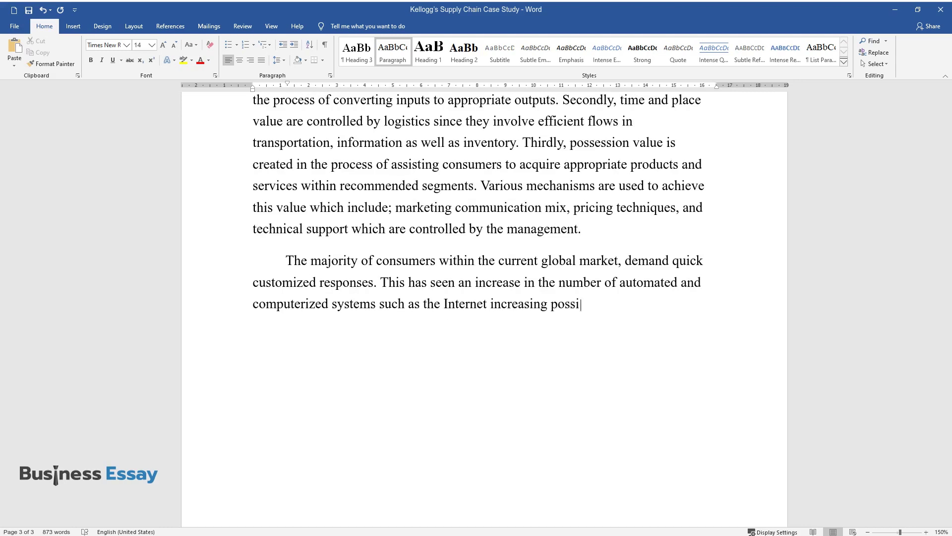
text(bilities of delivering goods withi)
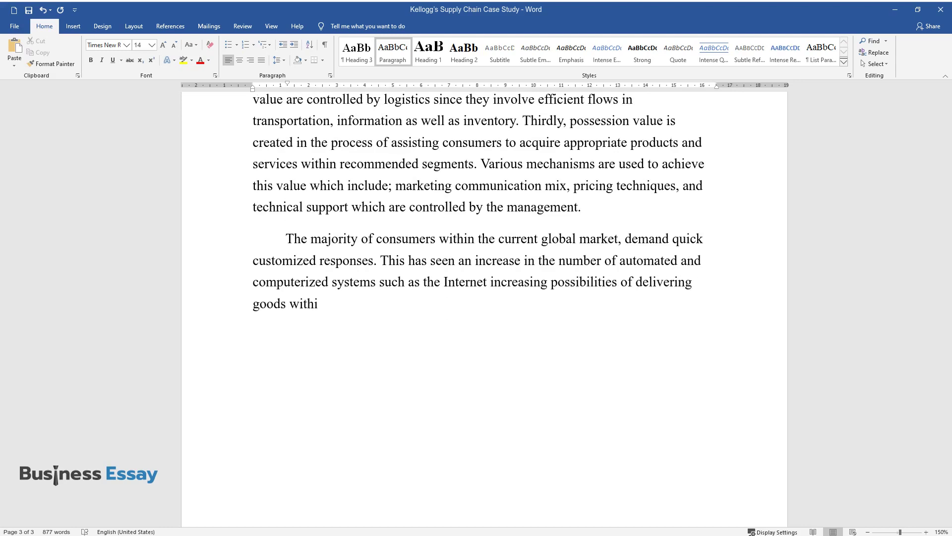
text(n the shortest time possible. Howev)
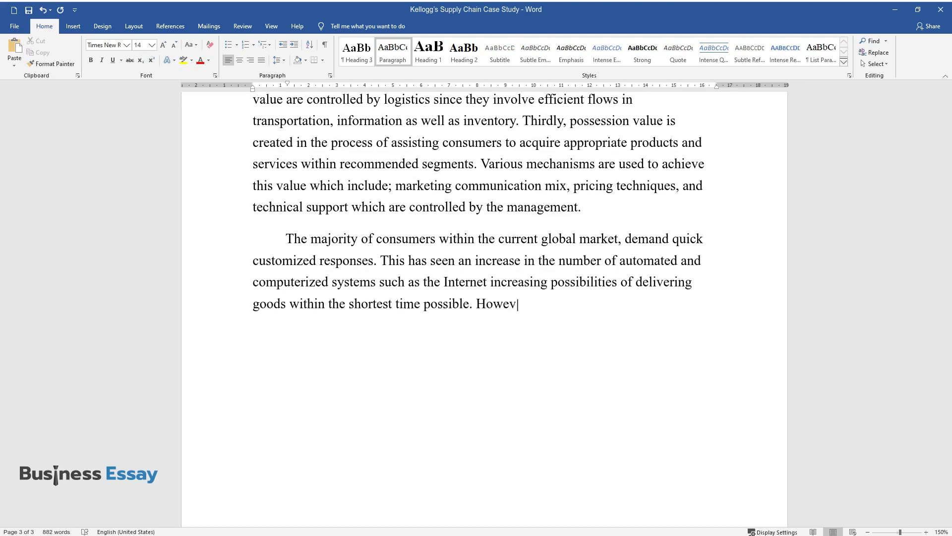
Complete the diversified-products paragraph ending 'satisfying individual customer needs.' and start a new paragraph
text(er, suppliers within the supply c)
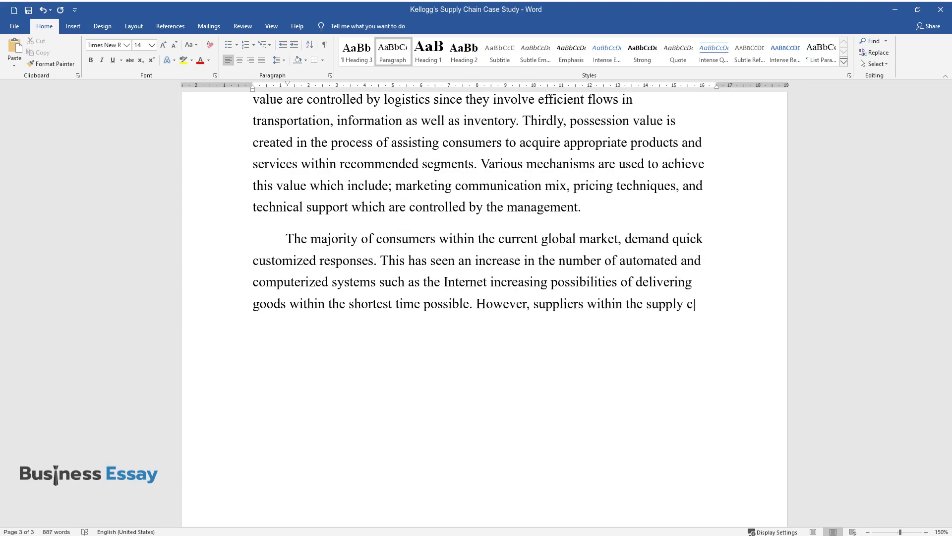
text(hain should consider offering diver)
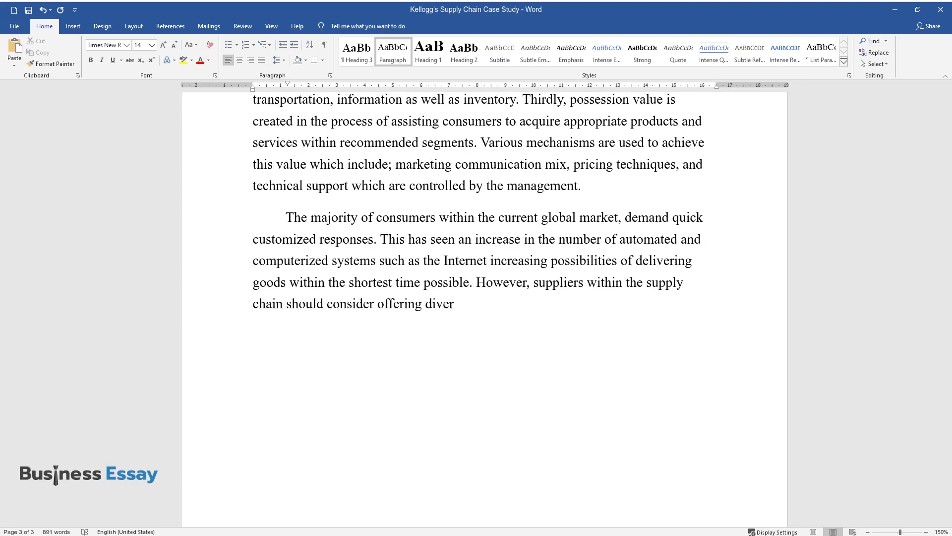
text(sified products capable of satisfyi)
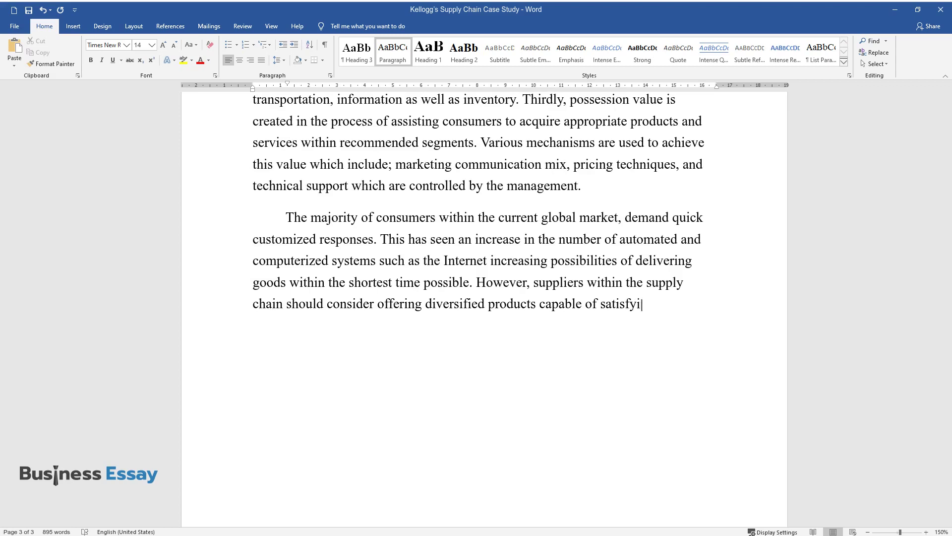
text(ng individual customer needs.)
key(Return)
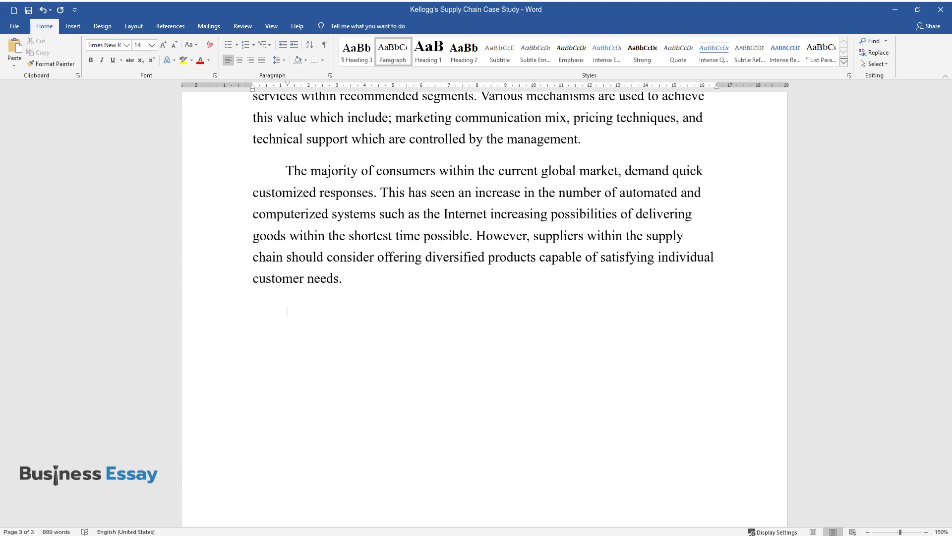
Type the paragraph 'Concepts of quick responses have been applied in internal activities to meet market d…'
text(Concepts of quick resp)
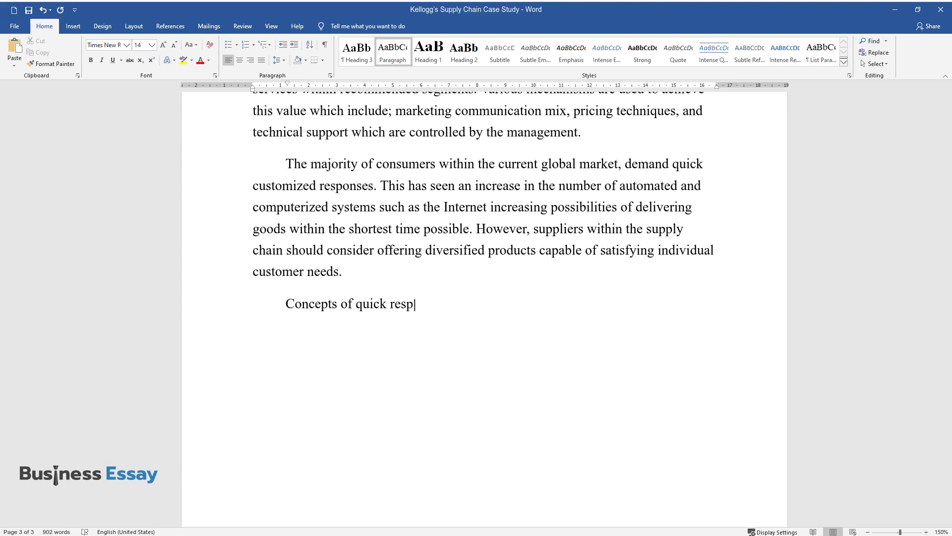
text(onses have been applied in internal)
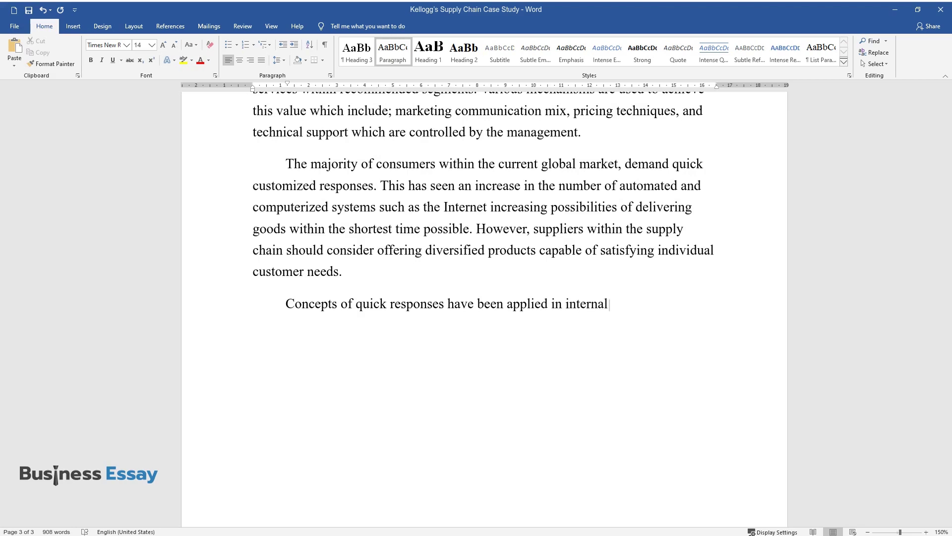
text( activities to meet market demands.)
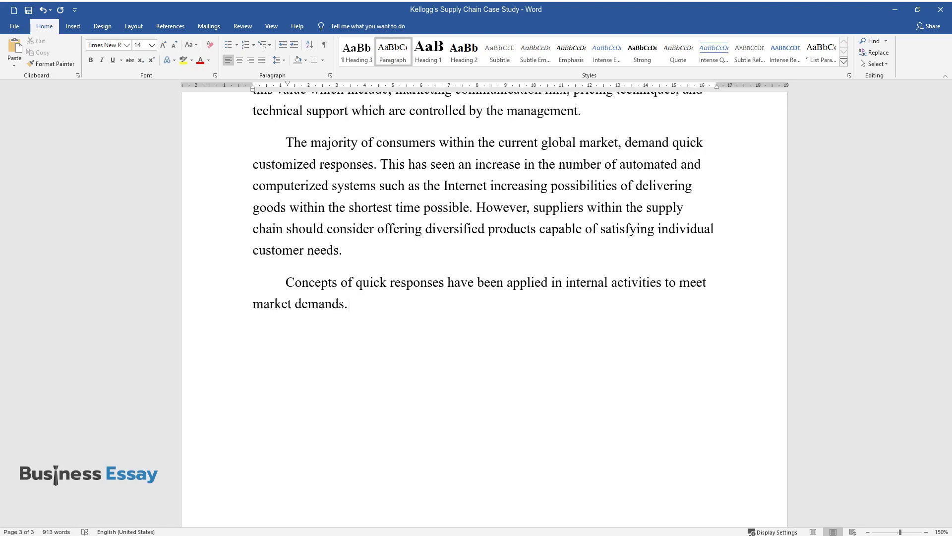
text( It is important for businesses suc)
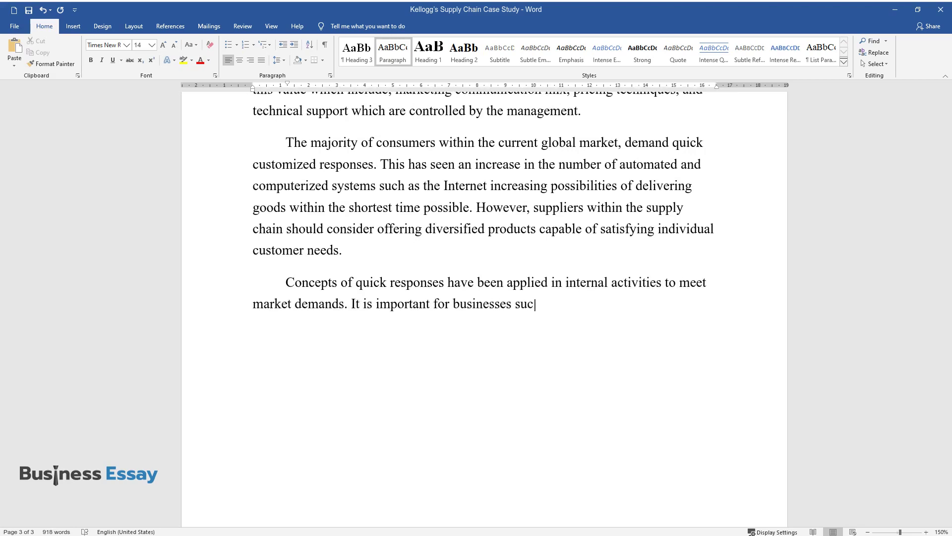
text(h as Kellogg's emphasis on marketing and pro)
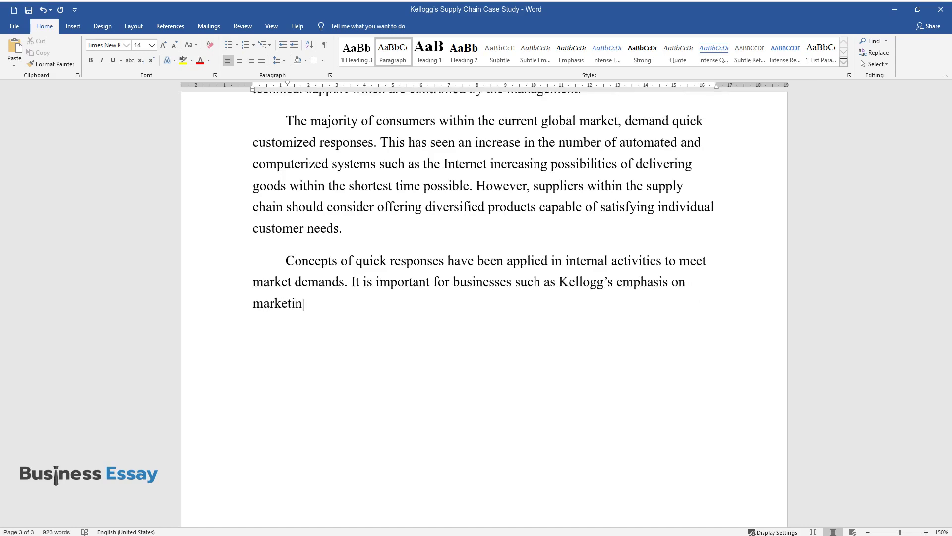
text(duction dimensions as well)
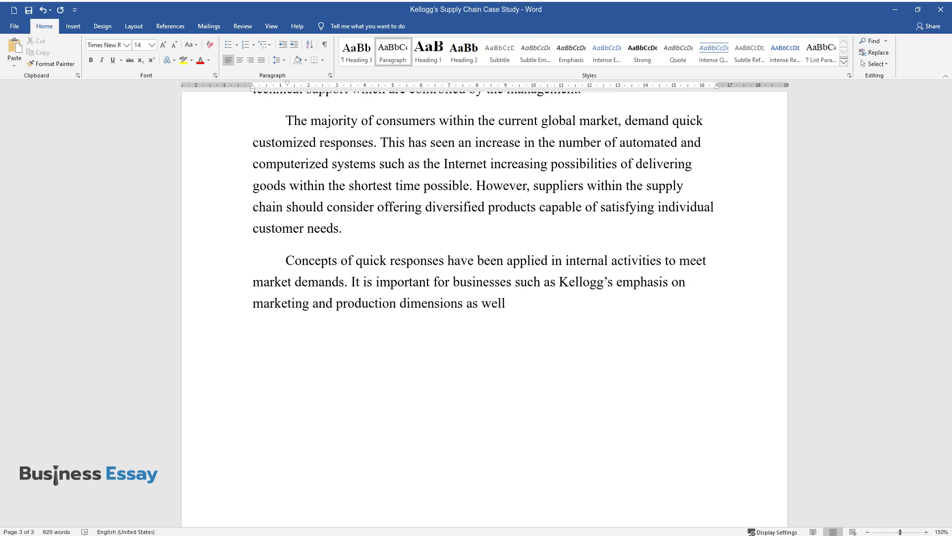
text( as other supporting functions such)
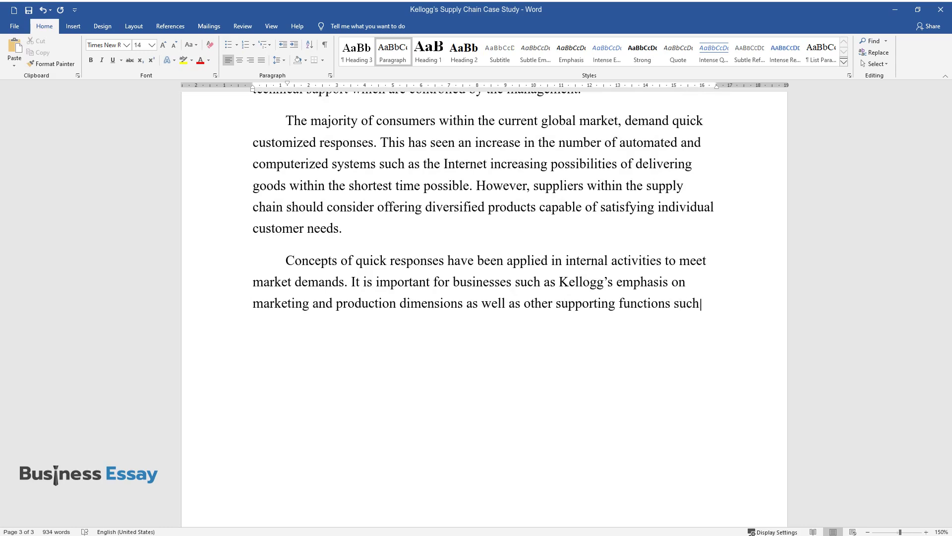
text( as accounting and engineering. All)
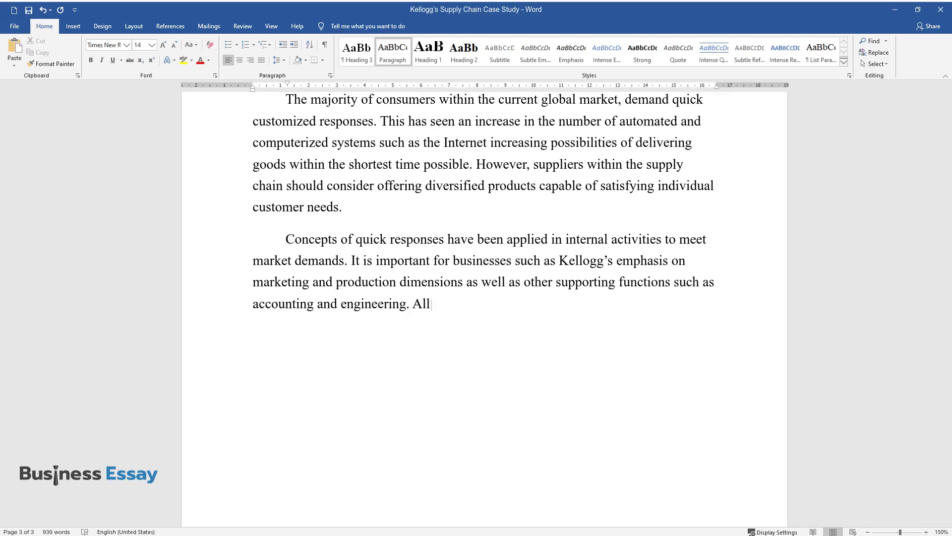
text( these areas of operation should dee)
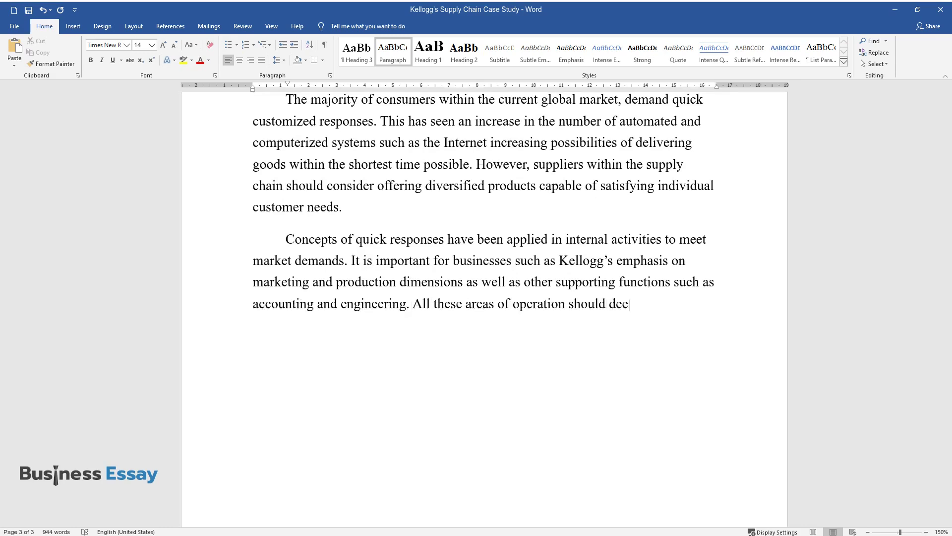
text(ply consider logi)
text(stics within every)
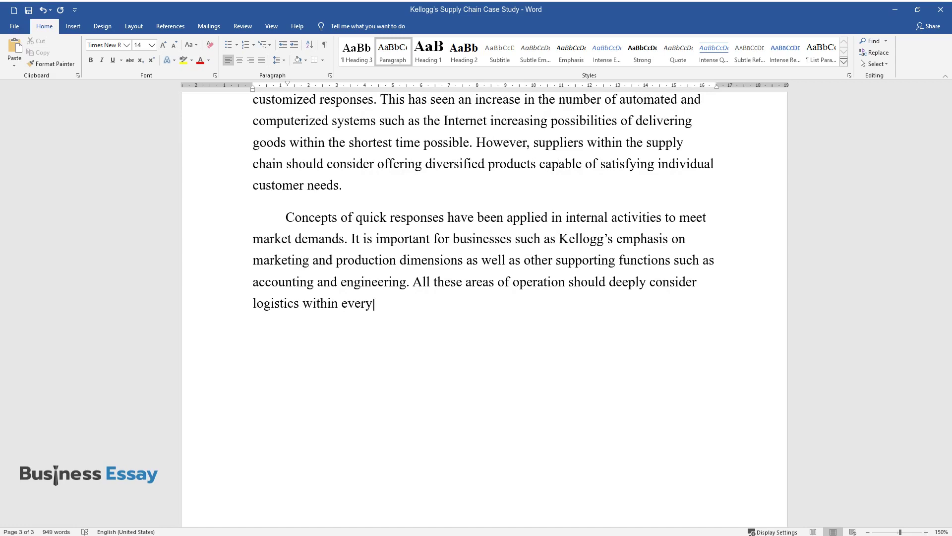
text( area of operation.)
Add the 'Marketing strategies focus on placing products…' paragraph ending 'within various market segments.'
key(Return)
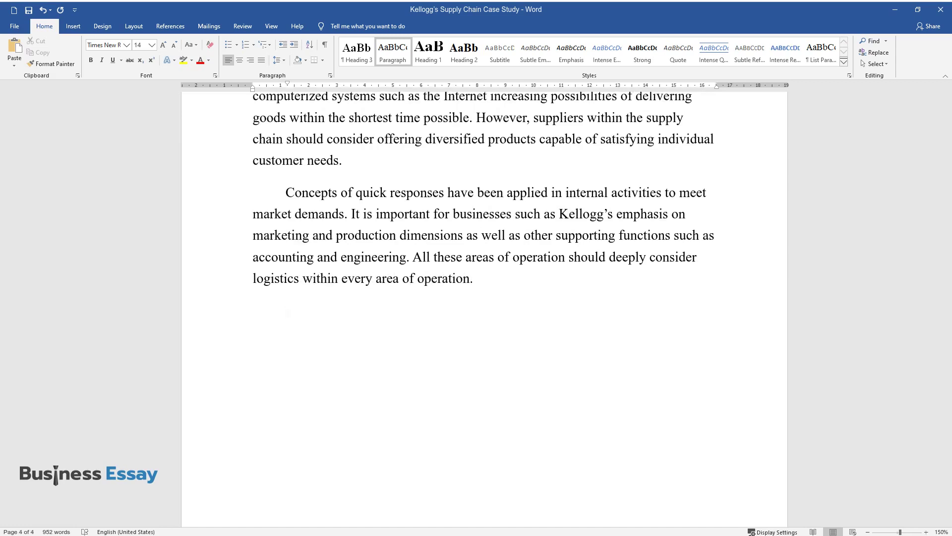
text(Marketing strategies focus on)
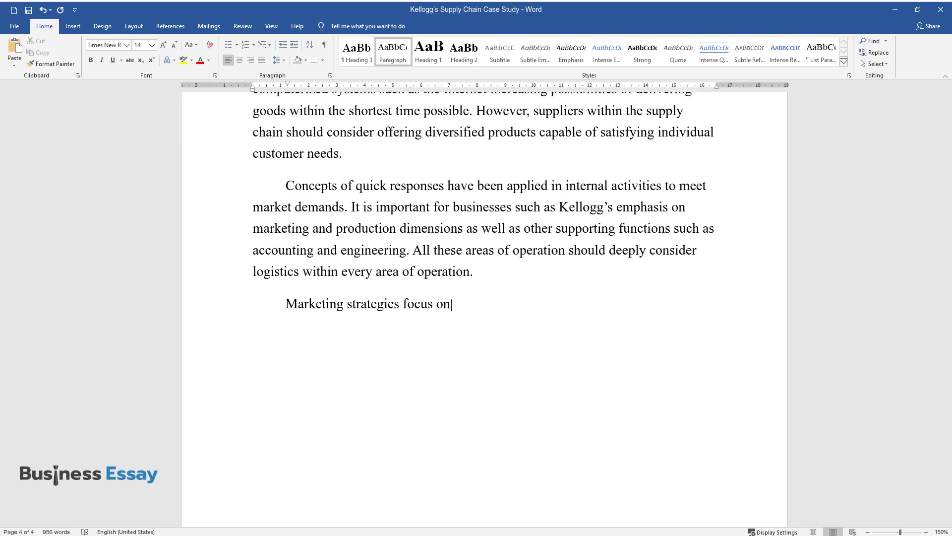
text( placing products or services with)
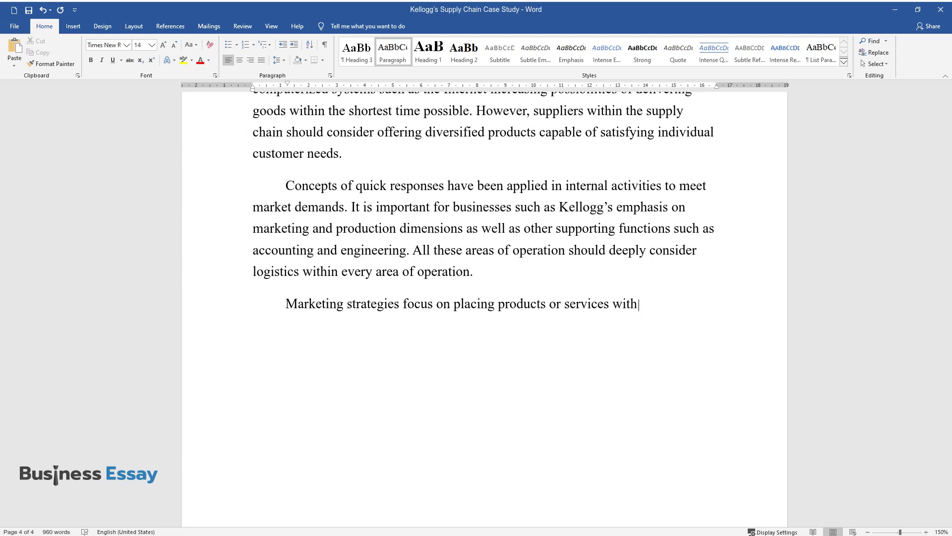
text(in convenient distribution channel)
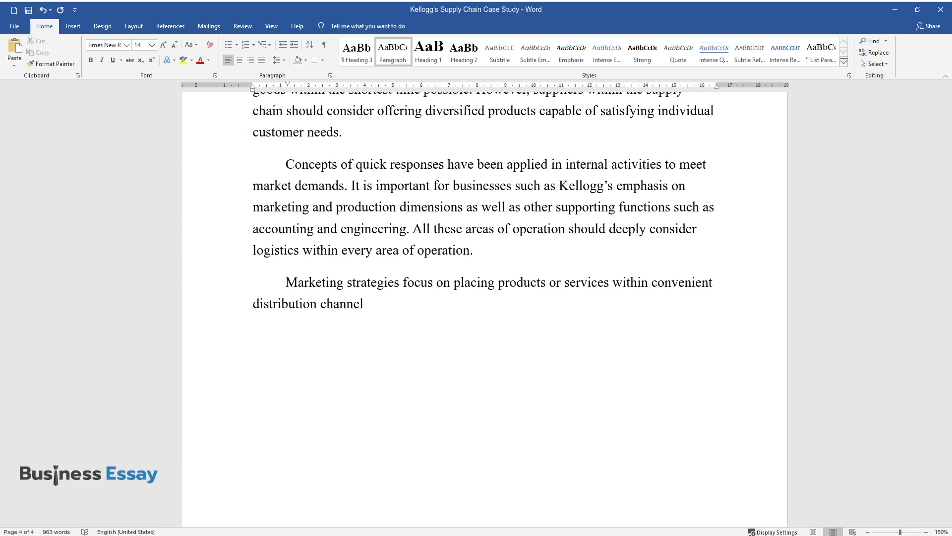
text(s capable of facilitating buying a)
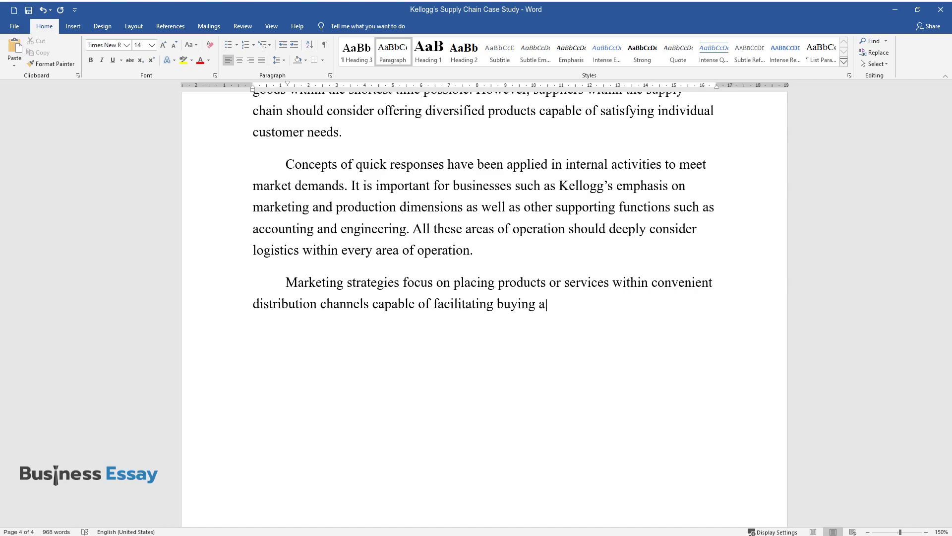
text(nd selling processes. However, dif)
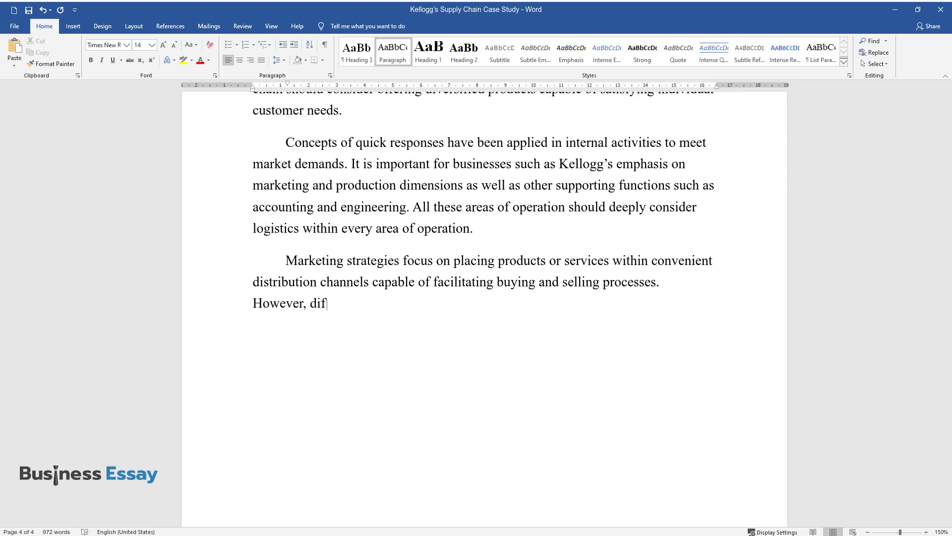
text(ferences may occur in operational)
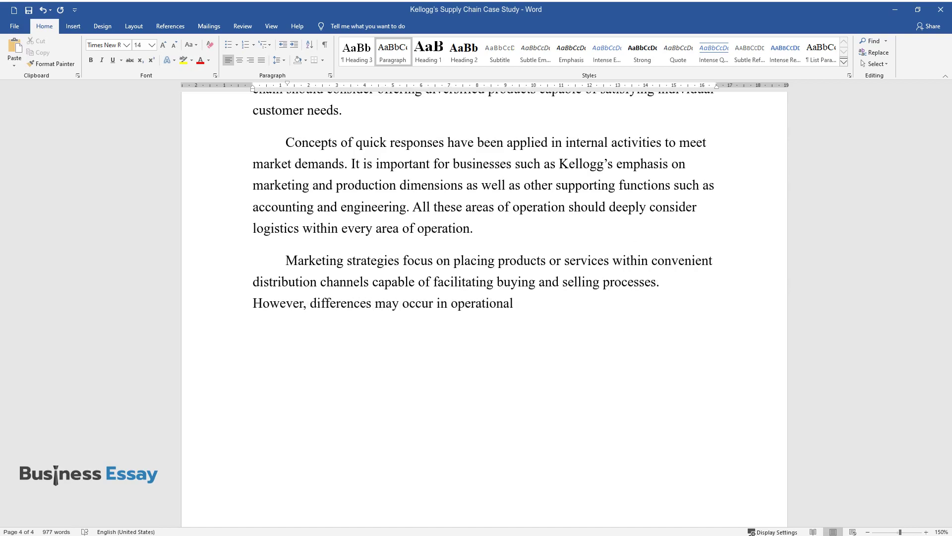
text( objectives within marketing and pr)
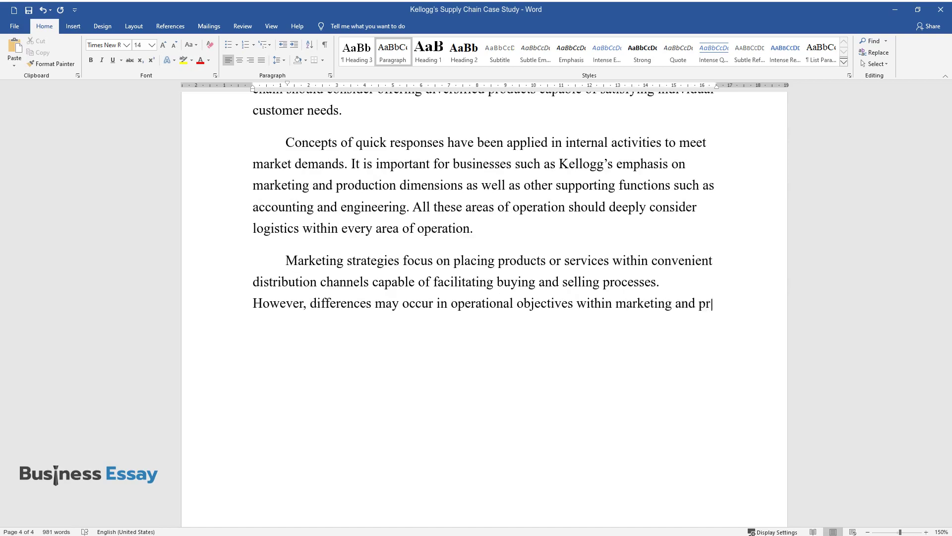
text(oduction leading to fragmentation )
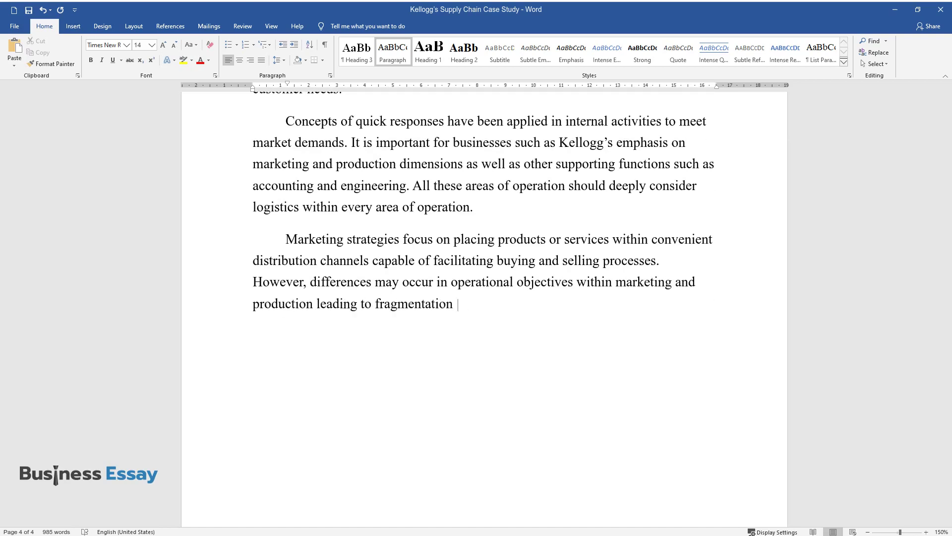
text(within logistic activities. Respon)
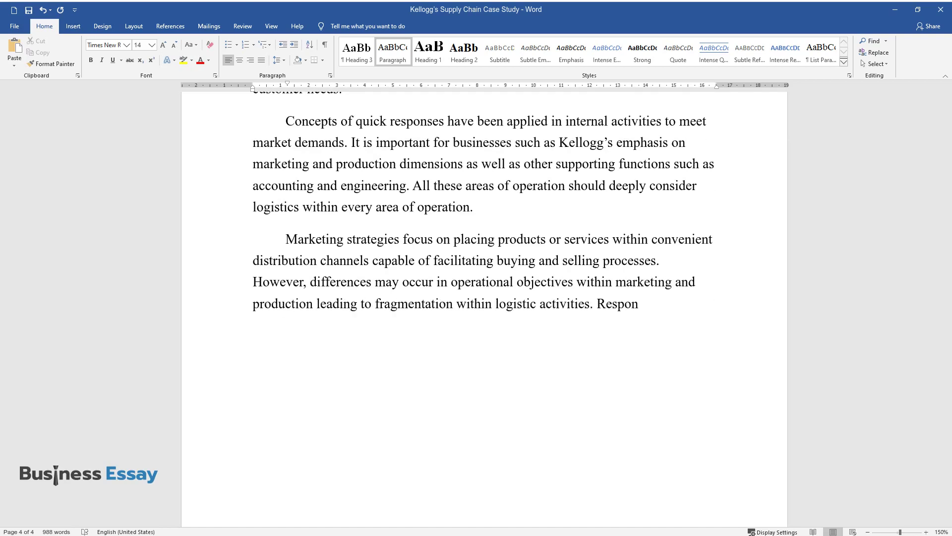
text(ses on the use of integrated marke)
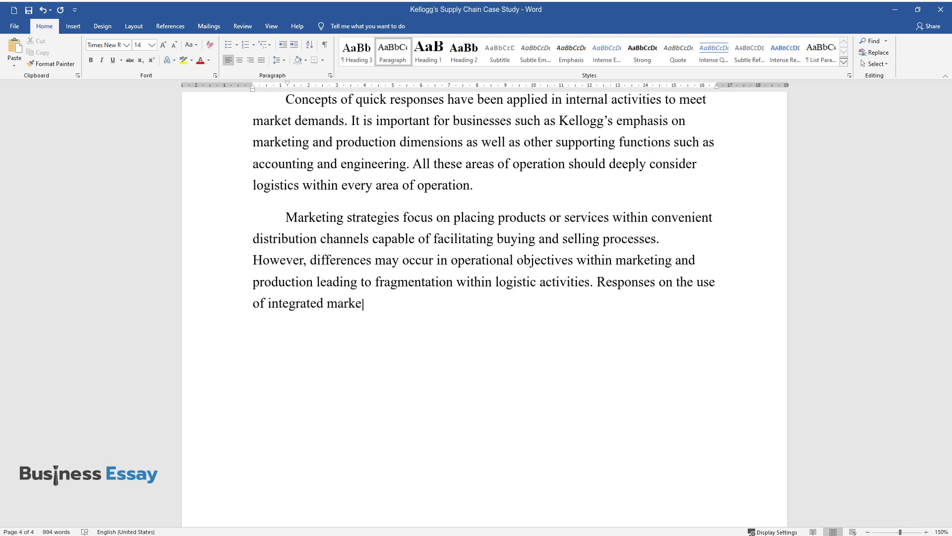
text(ting and communication mix strateg)
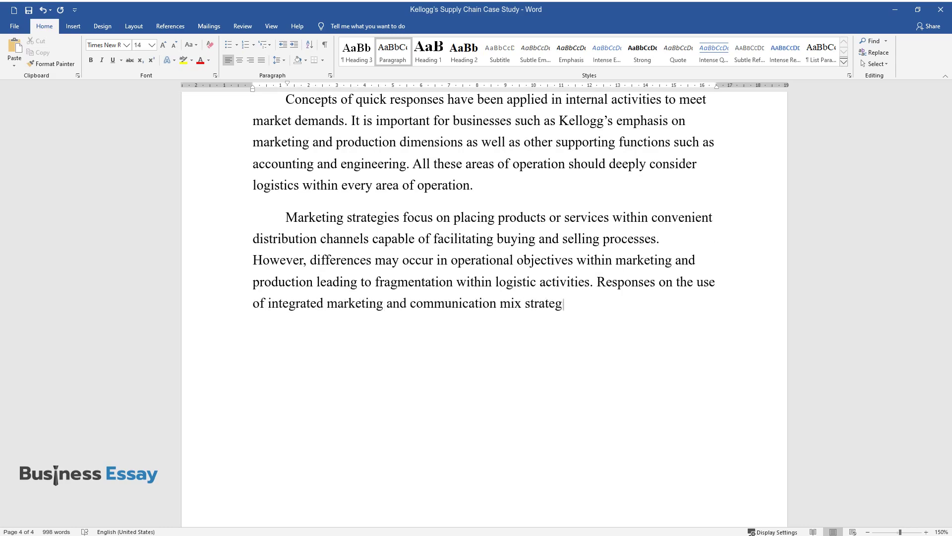
text(y would assist in creating key responsibilities suc)
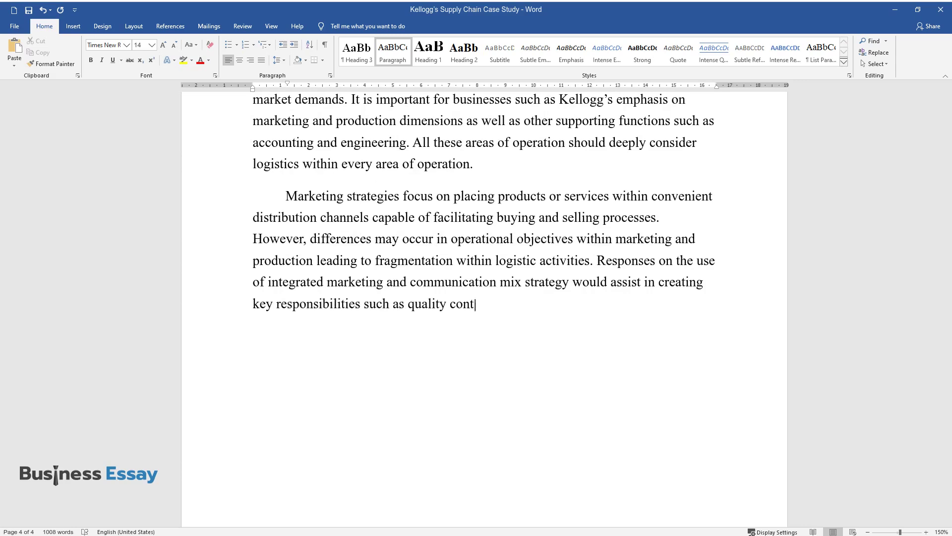
text(h as quality control, production planning, and con)
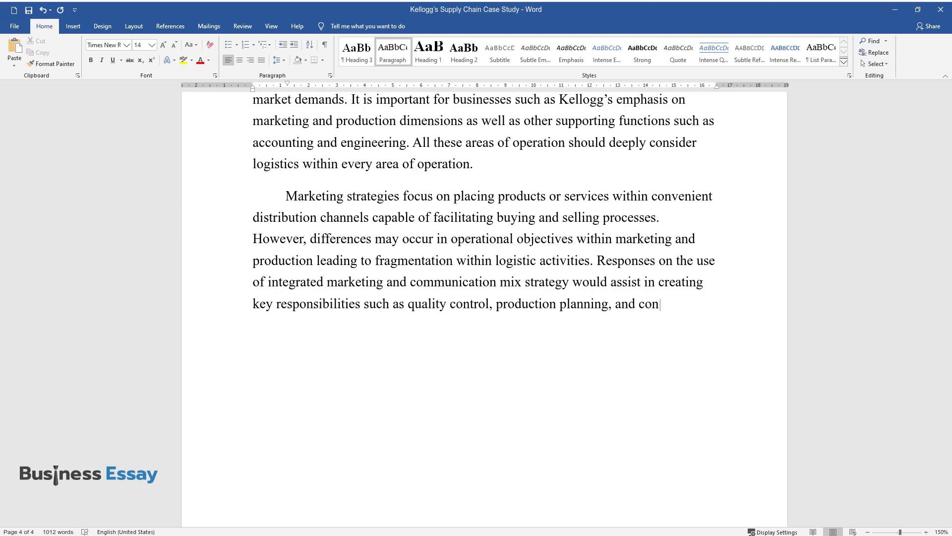
text(trol within various market segments.)
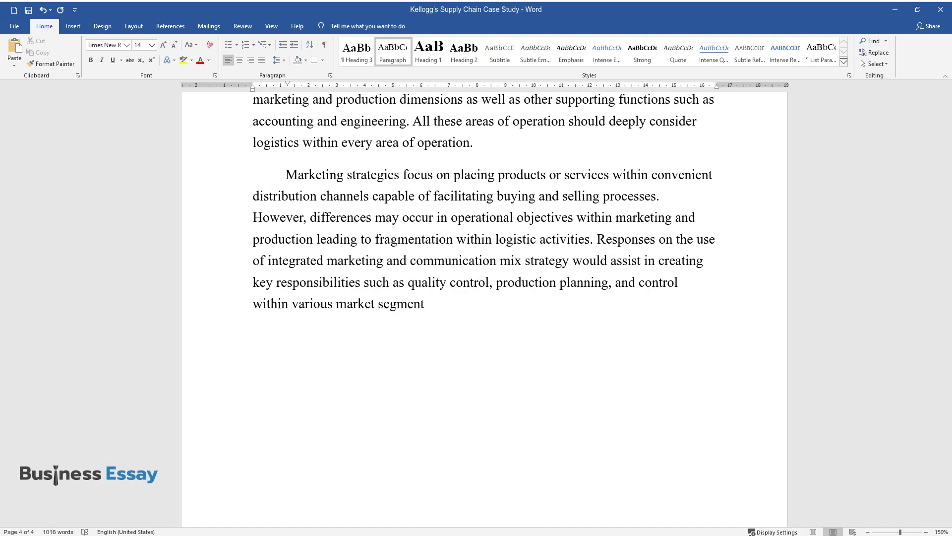
key(Return)
Add the paragraph 'Kellogg's supply chain can be considered an efficient supply chain…' ending 'overall strategy of Kellogg's.'
text(Kellogg's supply chain can be c)
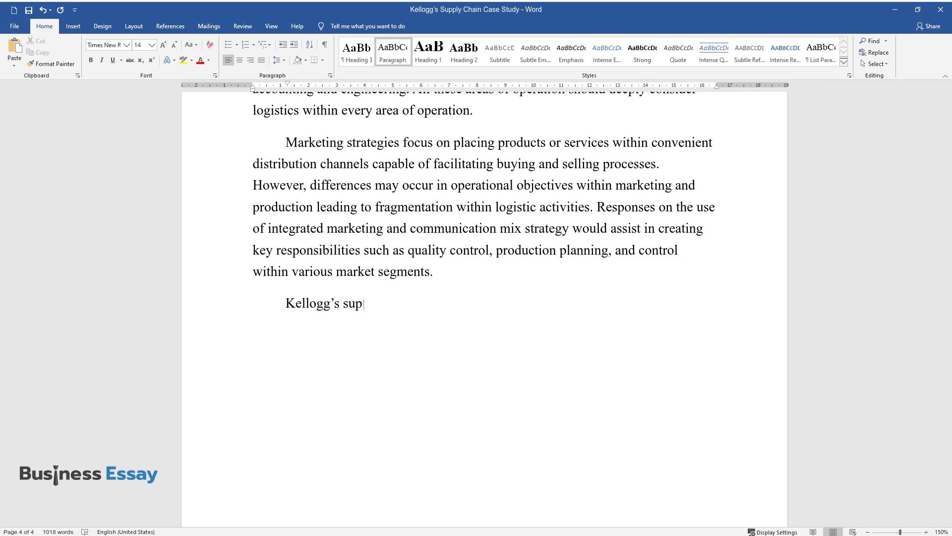
text(onsidered an effic)
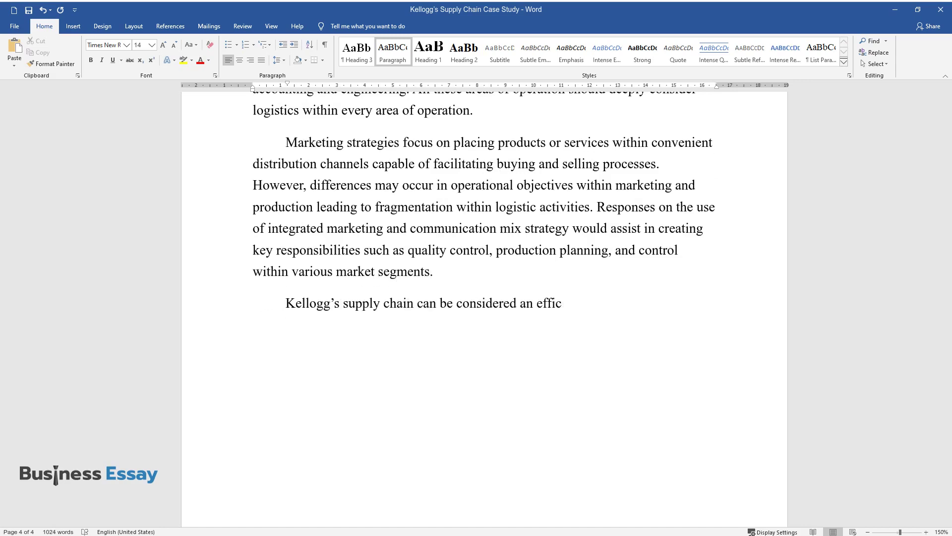
text(ient supply chain since uncertainty )
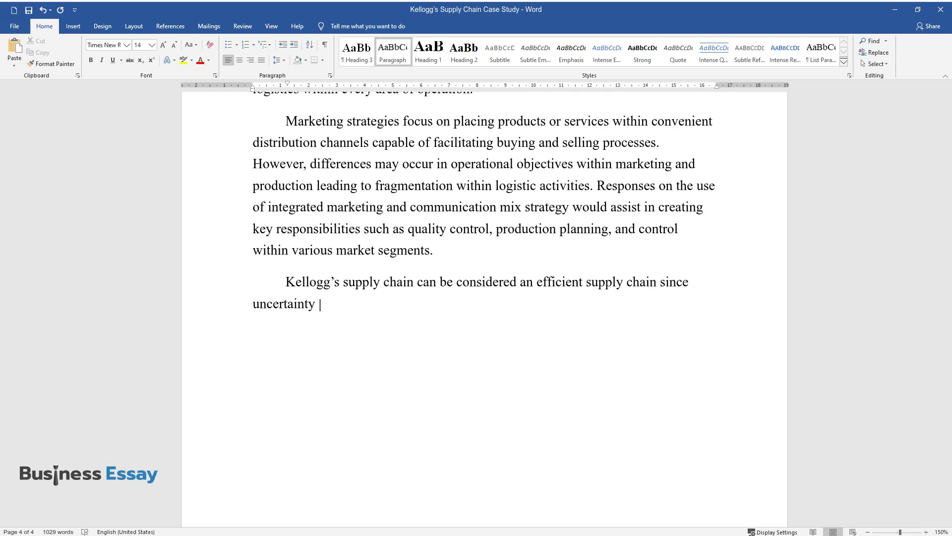
text(in demand is catered for by the elab)
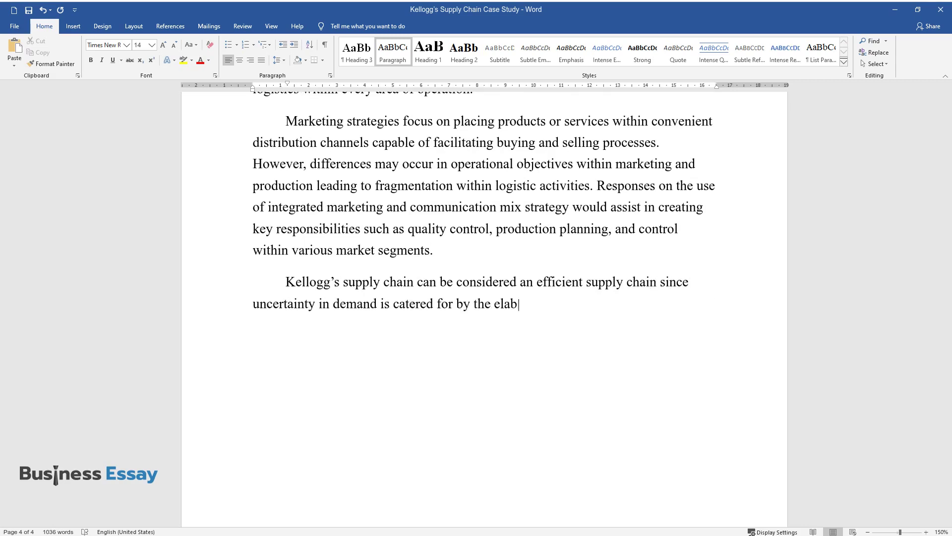
text(orate annual plan they have for dome)
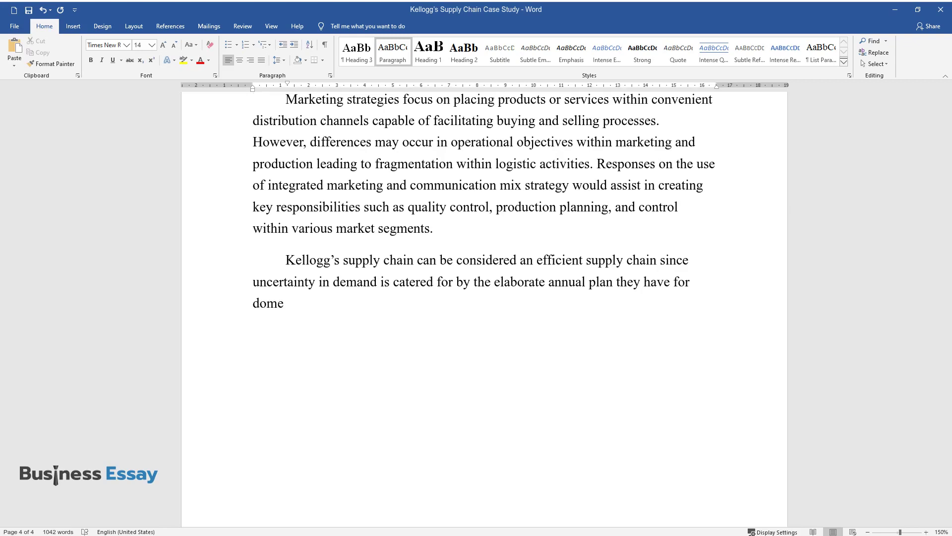
text(stic and global customers. Each parti)
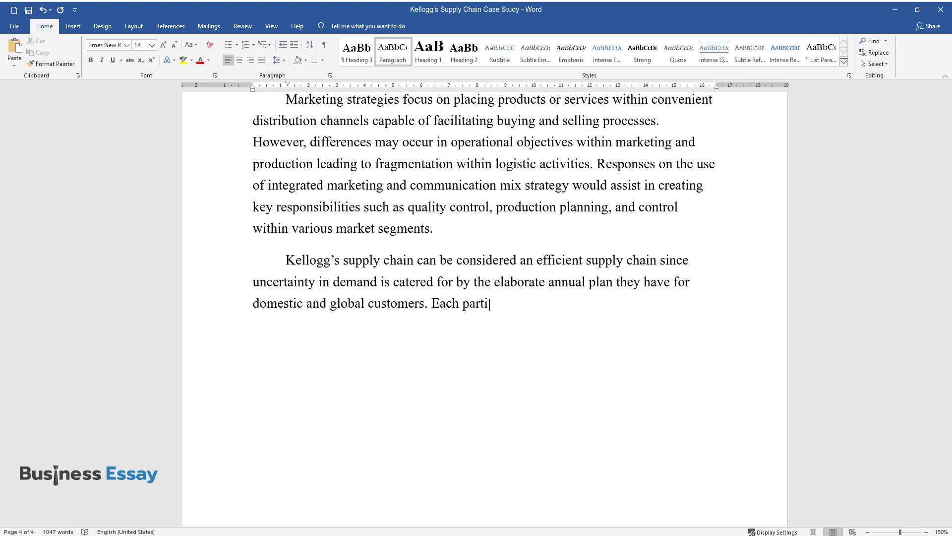
text(cipant within the supply chain is inv)
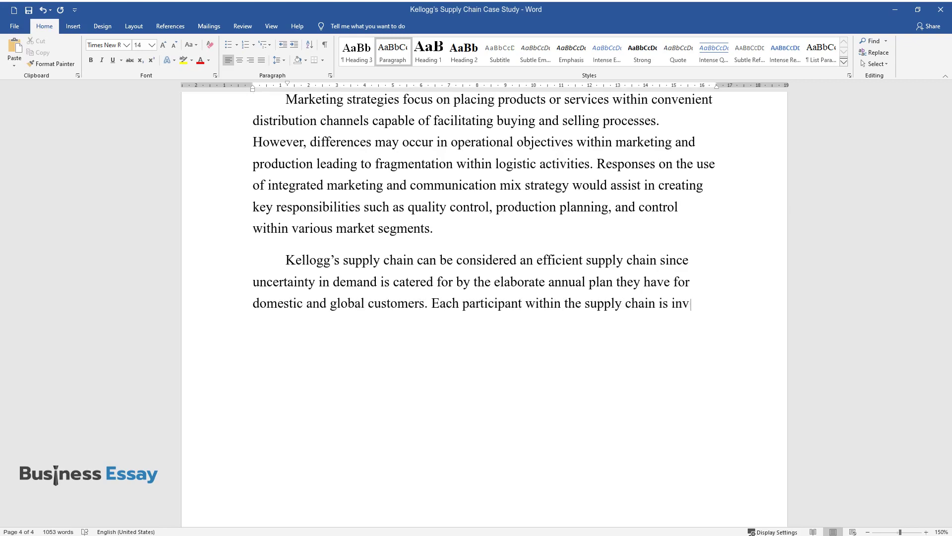
text(olved in the production process and)
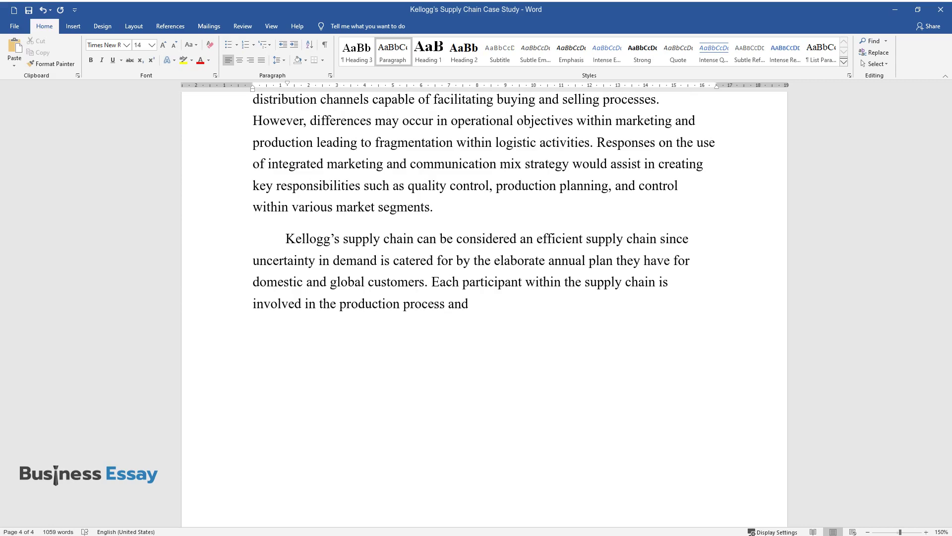
text( hence has an idea about the level of)
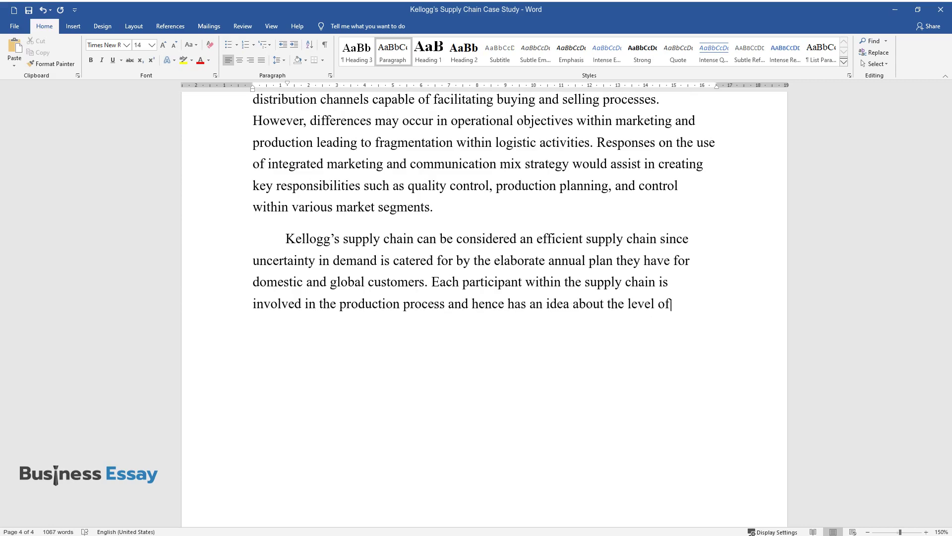
text( production required for complete sat)
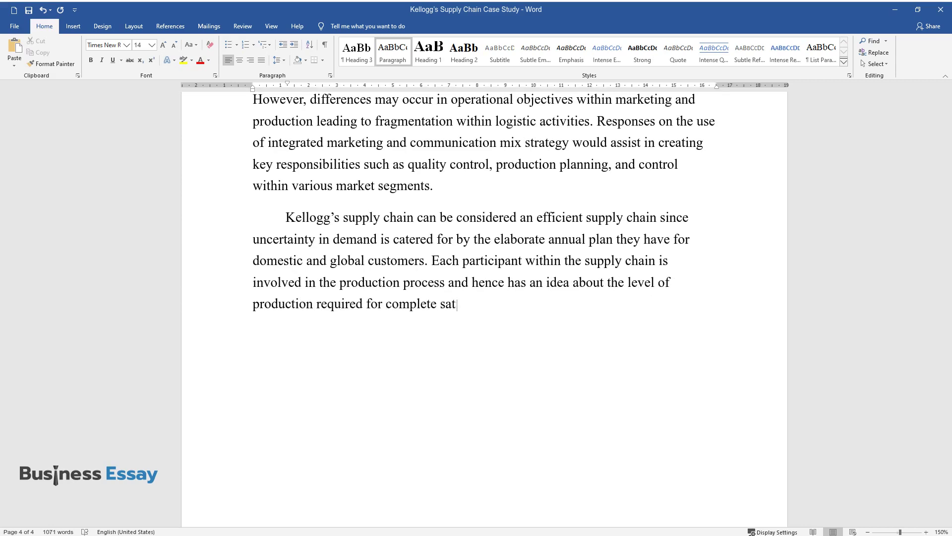
text(isfaction of the demand chain. Such)
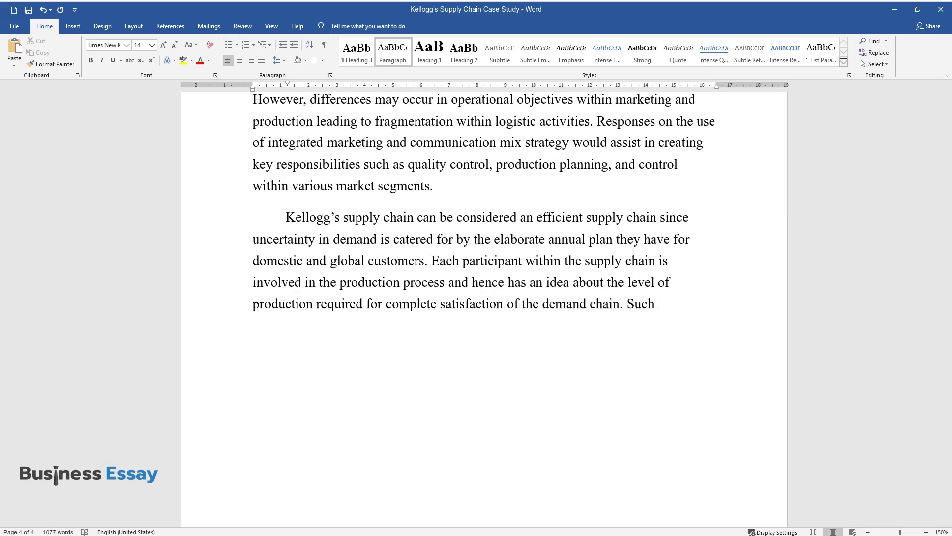
text( coordination is considered as one of)
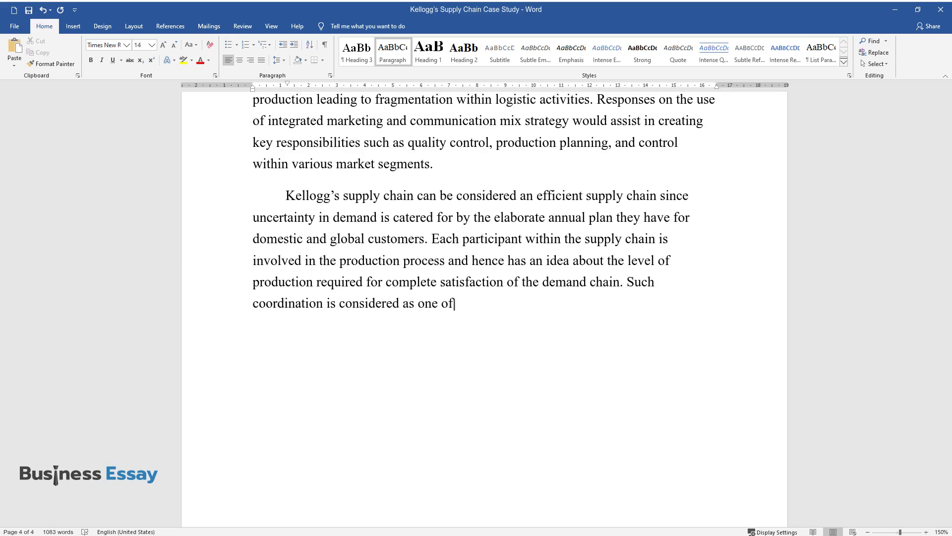
text( the factors that ensure the successf)
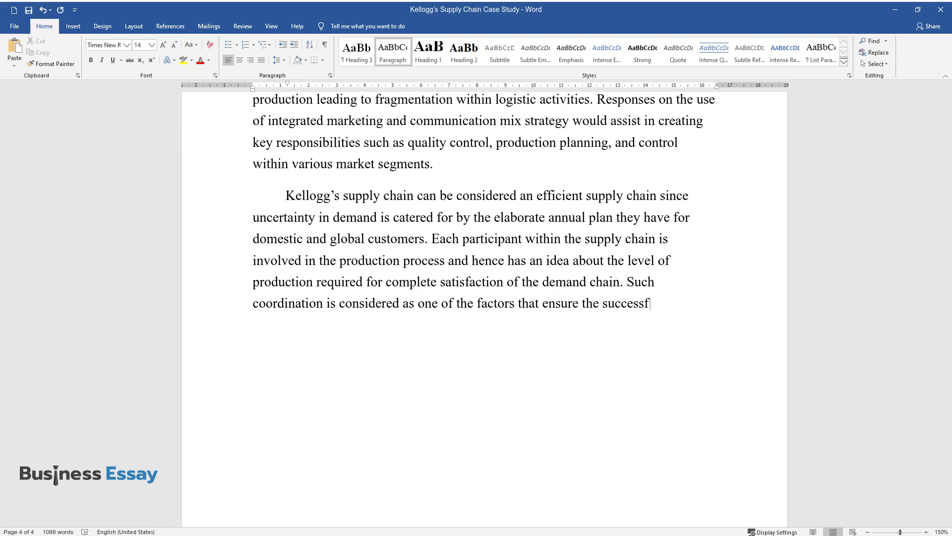
text(ul operation of the supply)
text( chain fit)
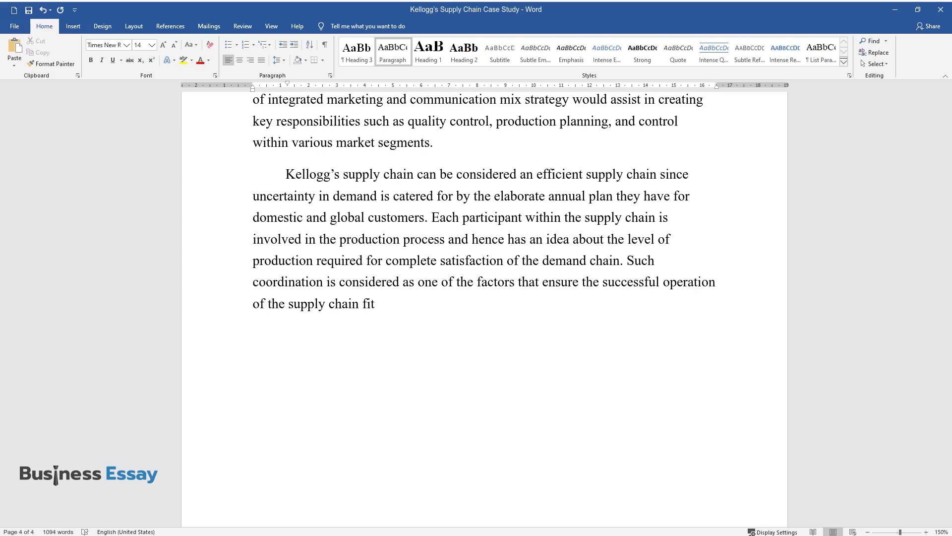
text(ting the overall strategy of Kellogg's.)
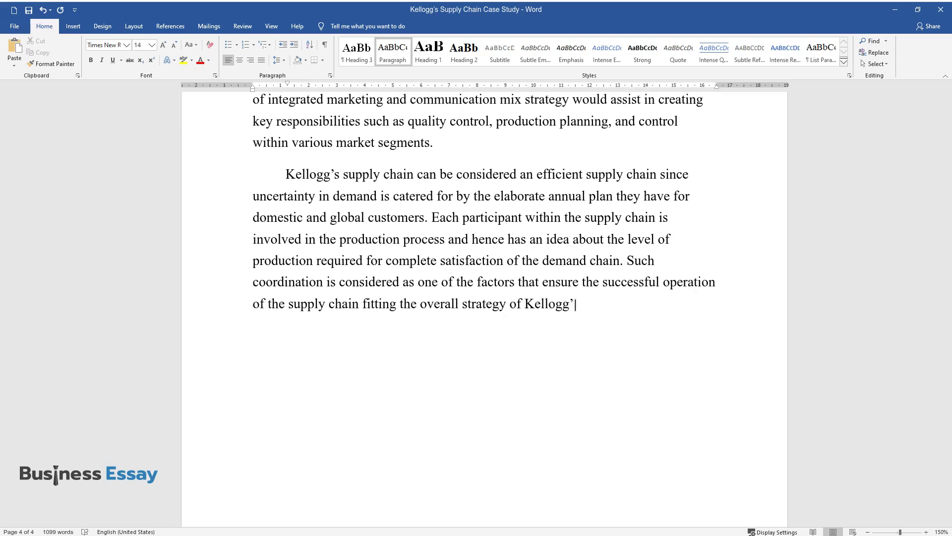
key(Return)
Begin the paragraph 'The company at the same time needs to apply some changes…'
text(The company at)
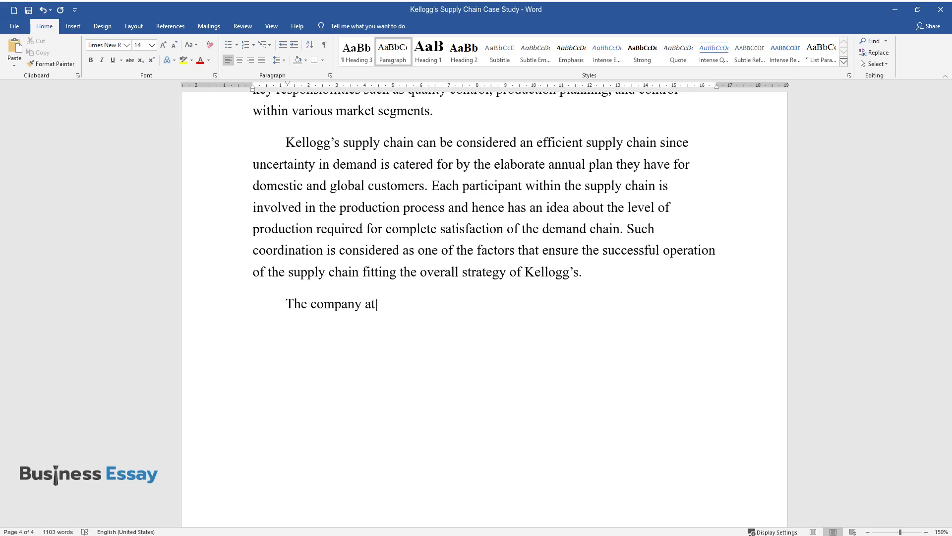
text( the same time needs to apply some c)
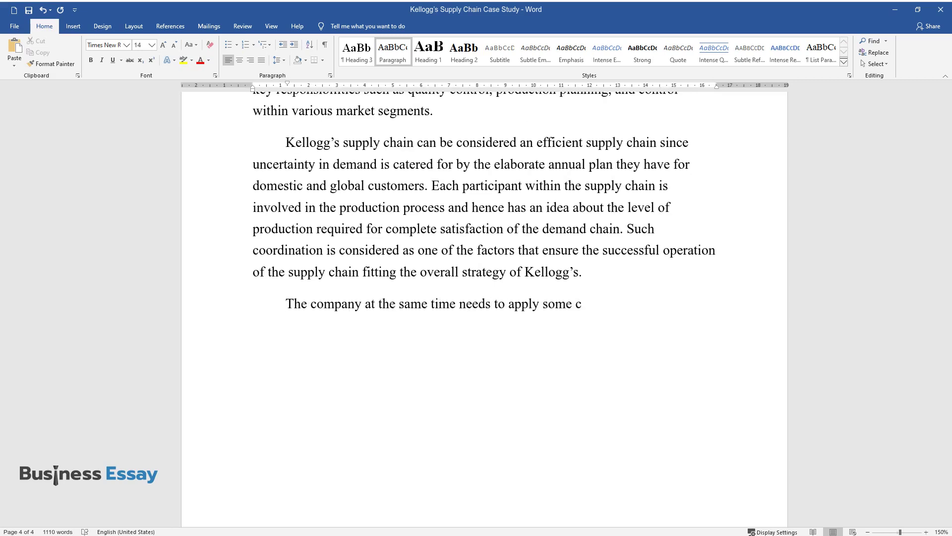
text(hanges capable of improving crucia)
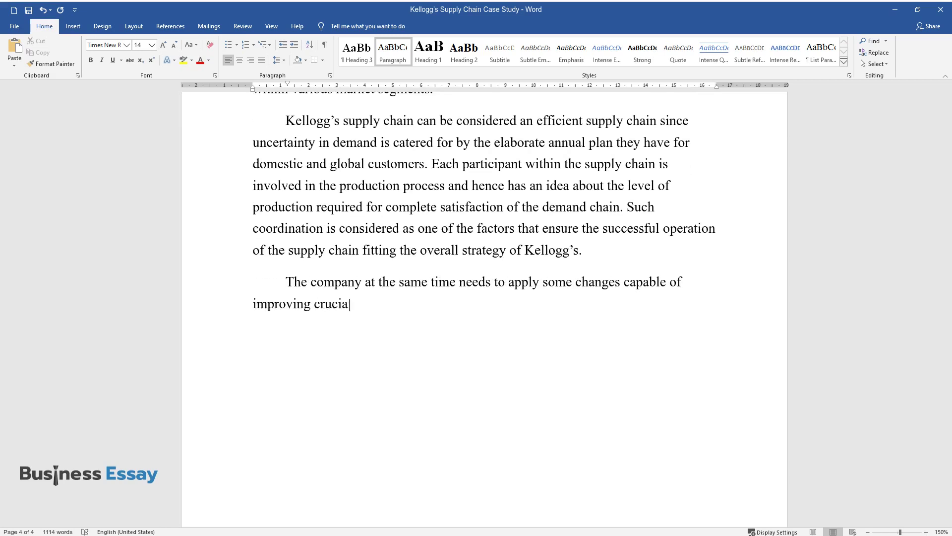
text(l activities within the supply chain)
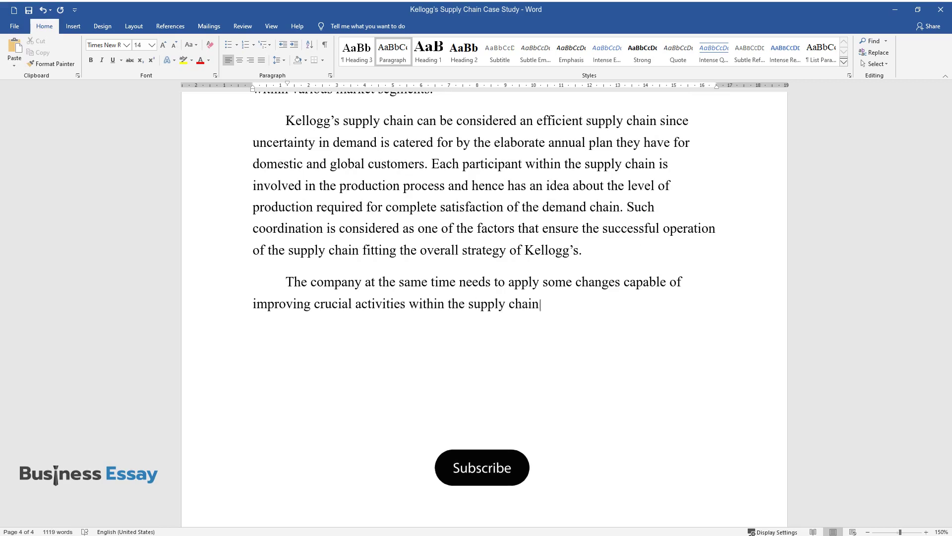
text(. Annual meeting schedules are nece)
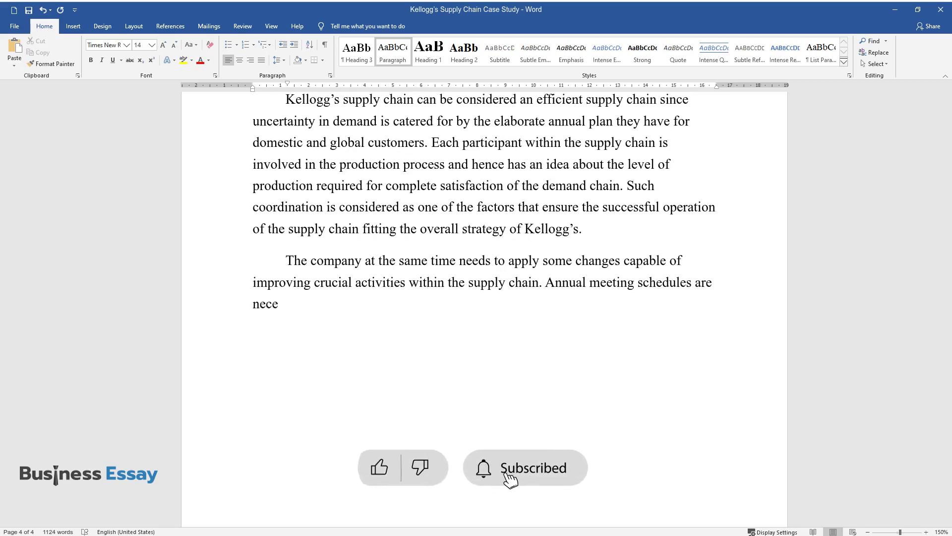
text(ssary for the purposes of finding )
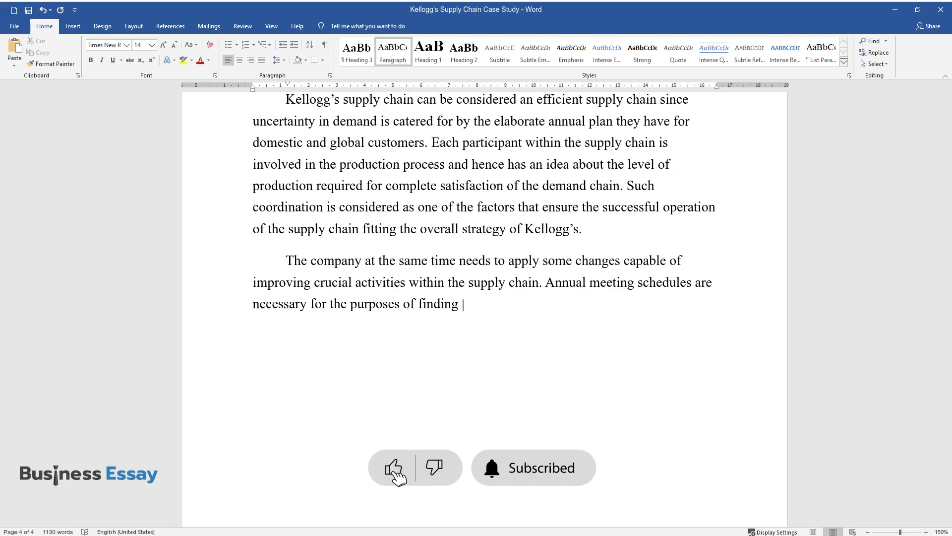
text(solutions to problems faced during t)
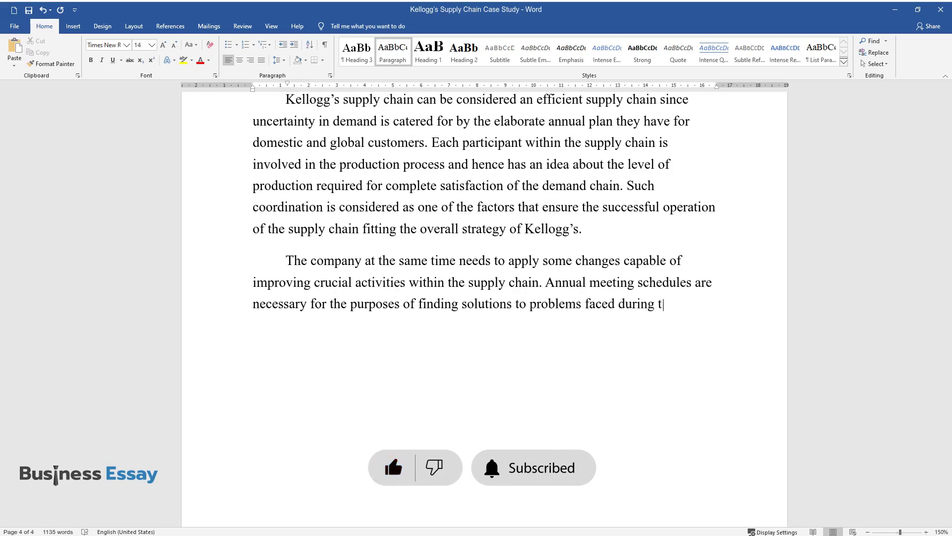
text(he year, hence finding out)
text( better p)
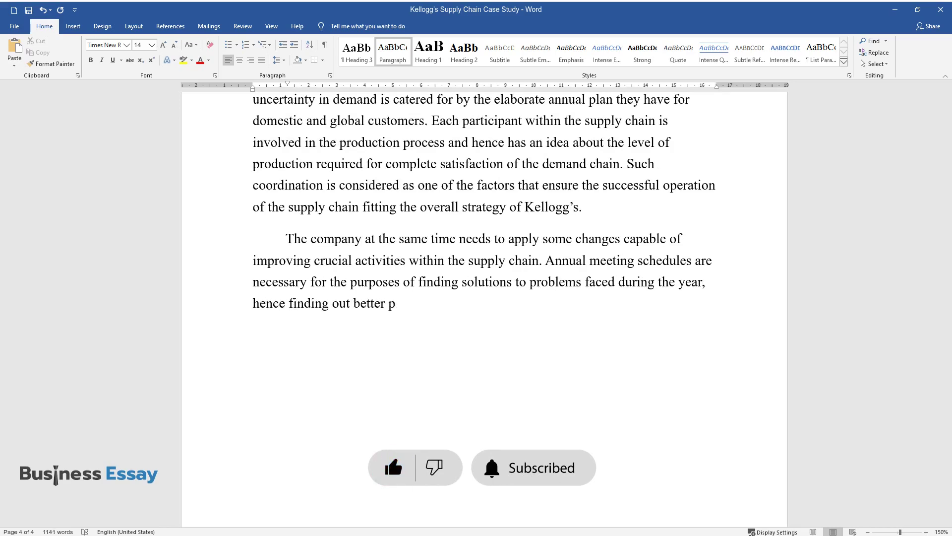